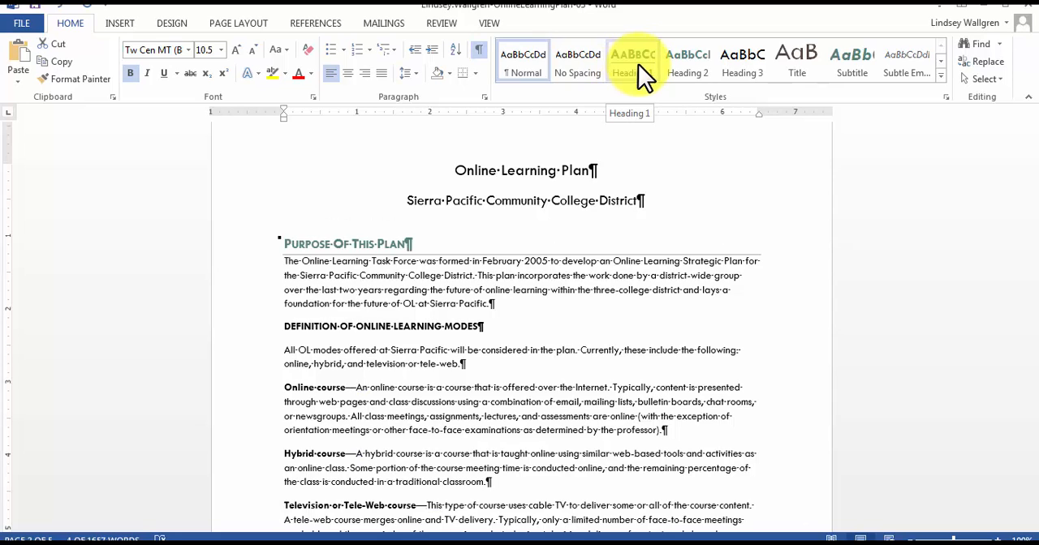
Apply the Heading 1 style to the "Purpose of This Plan" and "Definition of Online Learning Modes" headings.
left_click(638, 64)
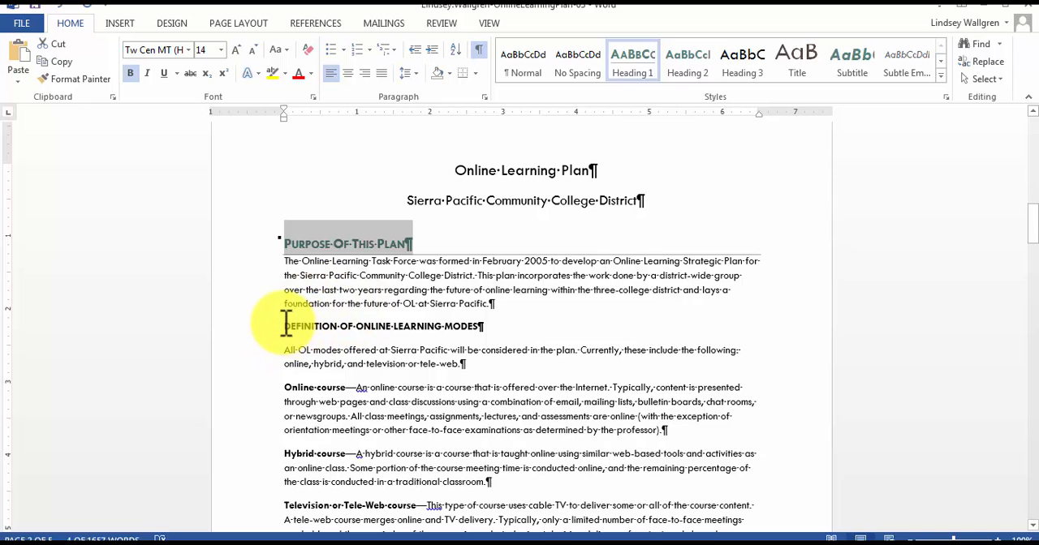
left_click_drag(391, 303, 495, 331)
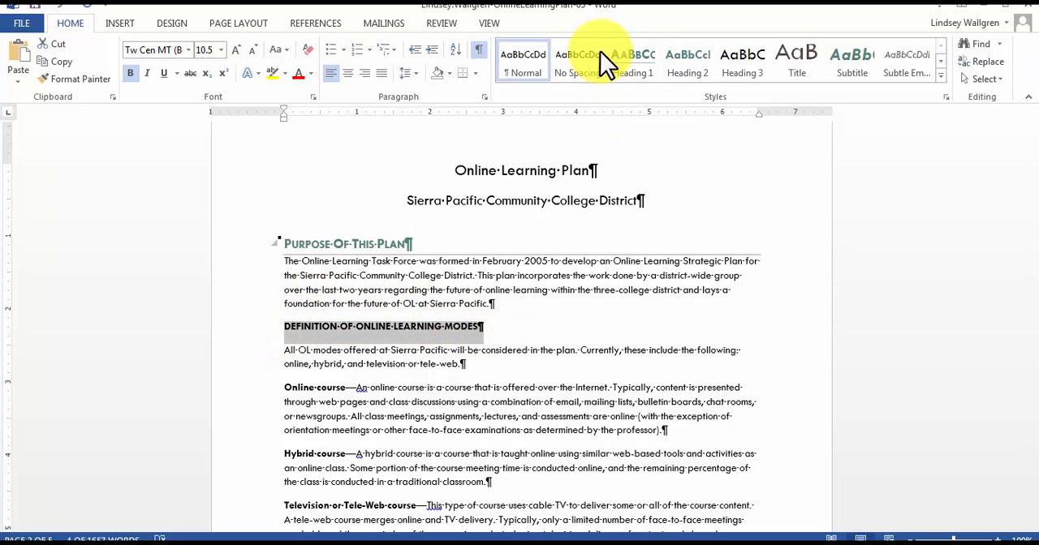
left_click(642, 60)
Apply the Heading 1 style to the "Planning Process" heading.
scroll(601, 308, "down", 3)
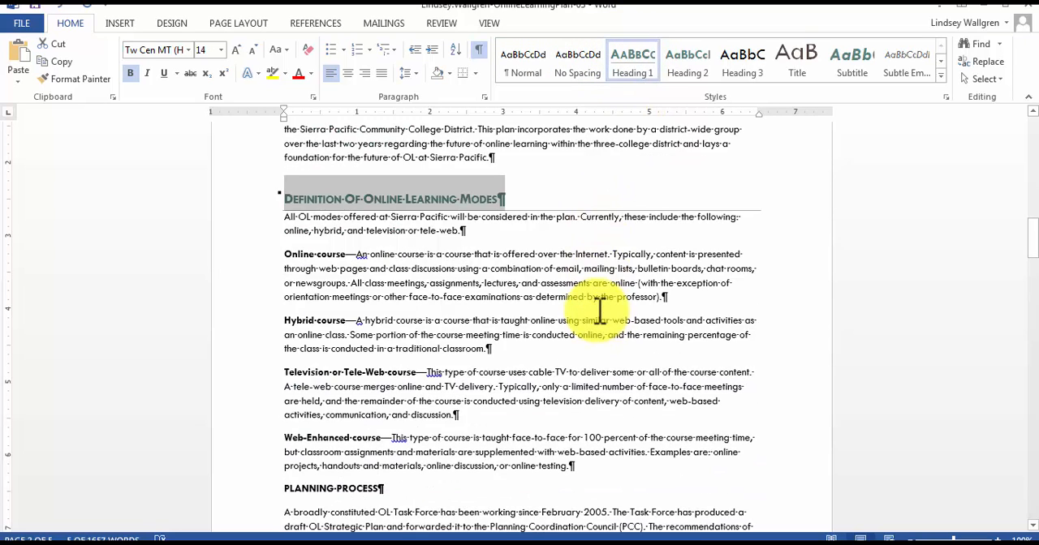
scroll(599, 309, "down", 3)
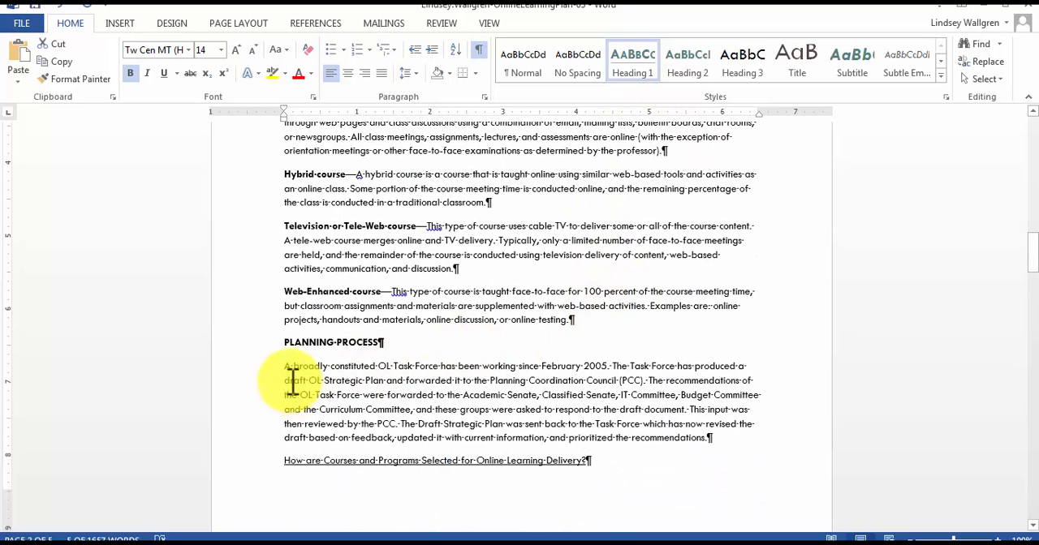
left_click_drag(286, 343, 501, 354)
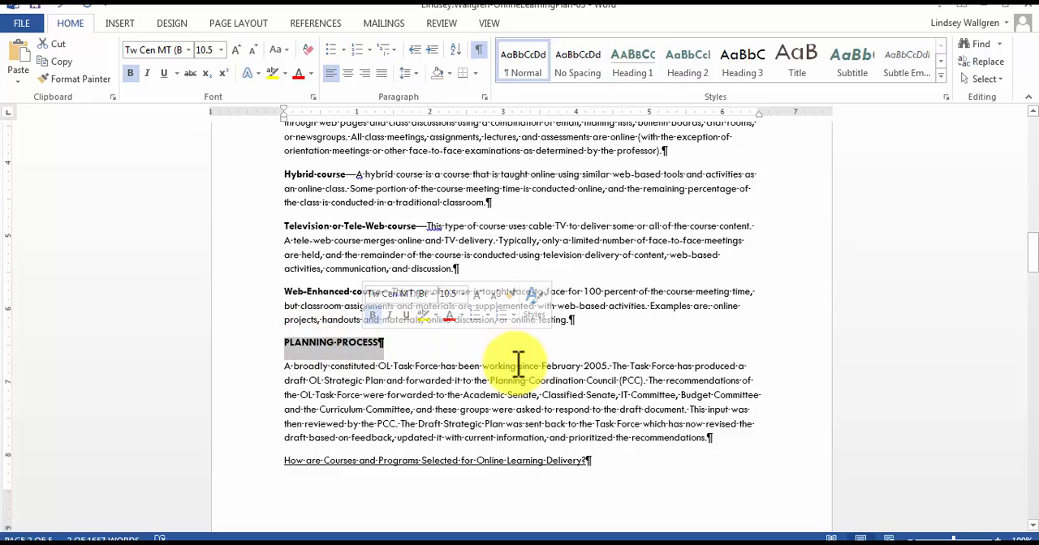
scroll(518, 363, "down", 15)
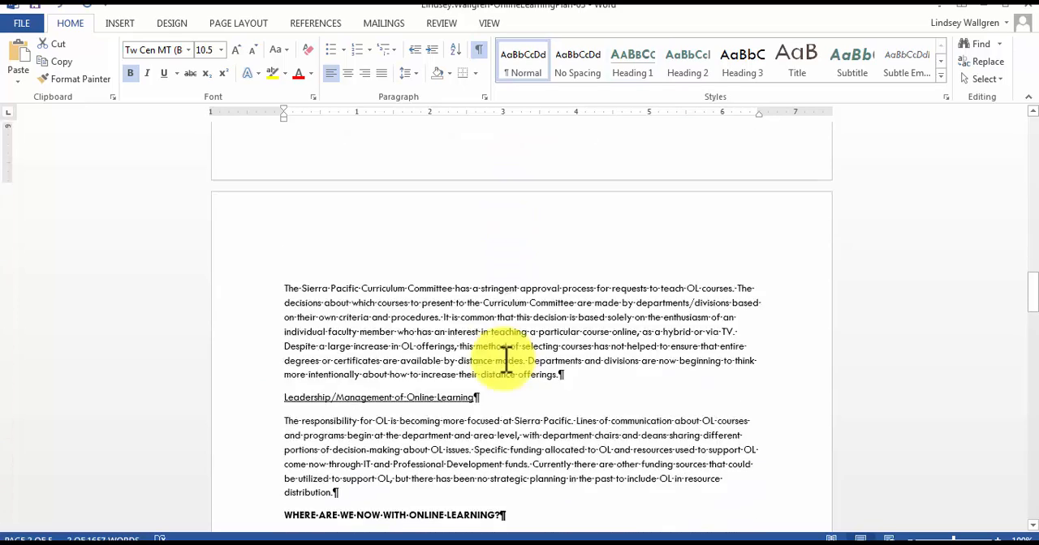
scroll(306, 411, "down", 1)
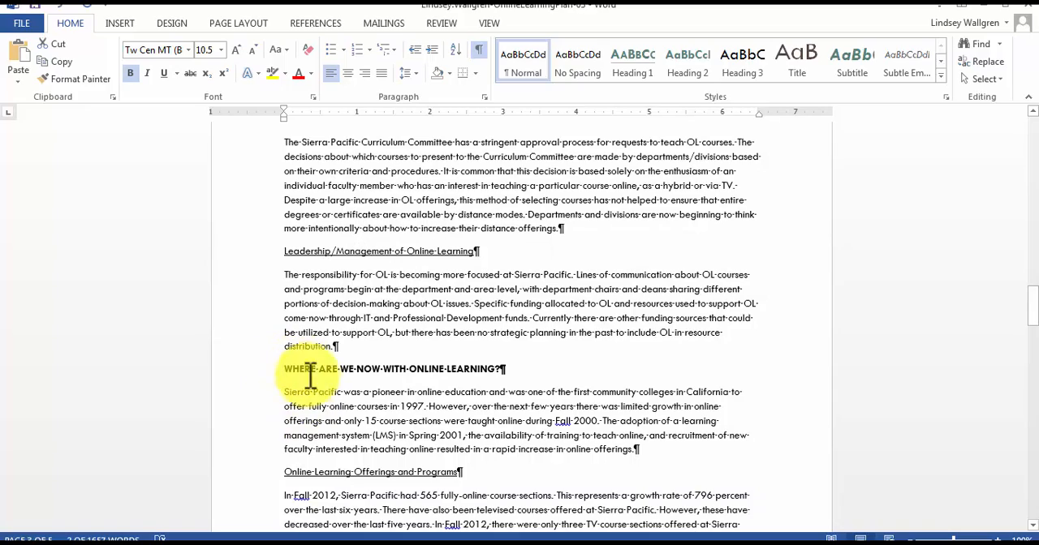
scroll(317, 406, "down", 2)
scroll(325, 398, "up", 7)
scroll(328, 398, "up", 10)
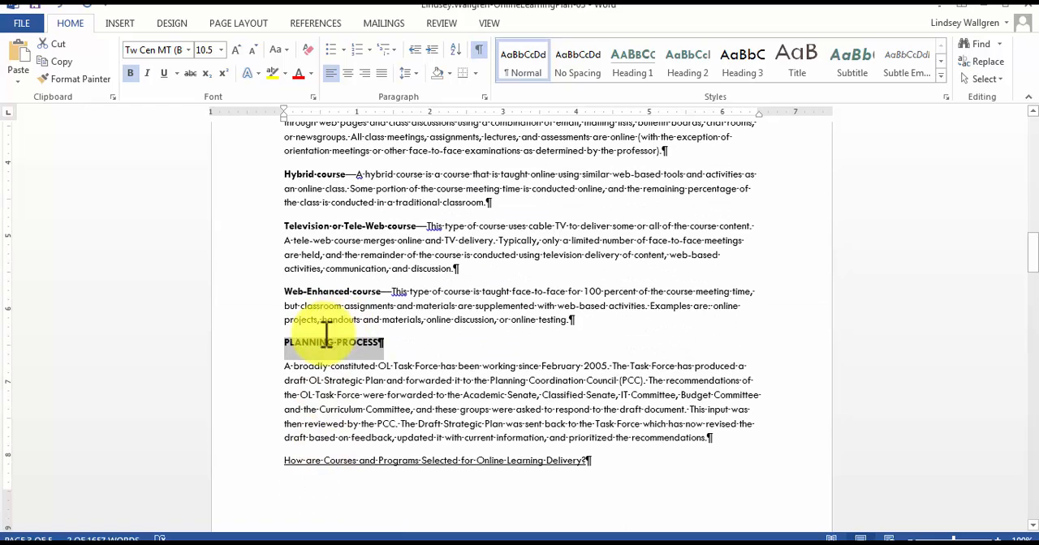
left_click(287, 344)
left_click_drag(286, 343, 386, 344)
left_click(638, 73)
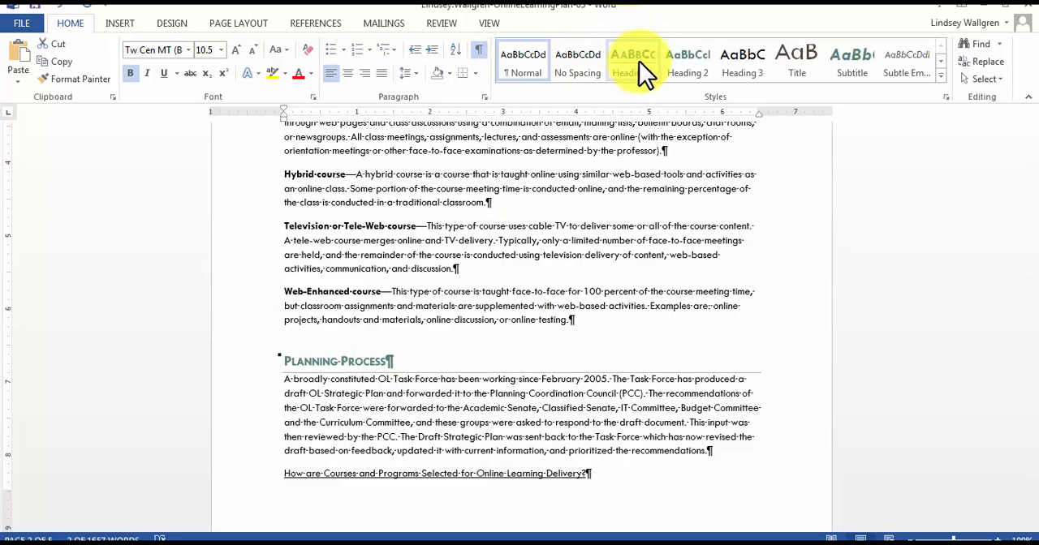
Apply the Heading 1 style to the "Where Are We Now With Online Learning?" heading.
scroll(373, 315, "down", 10)
scroll(369, 309, "down", 3)
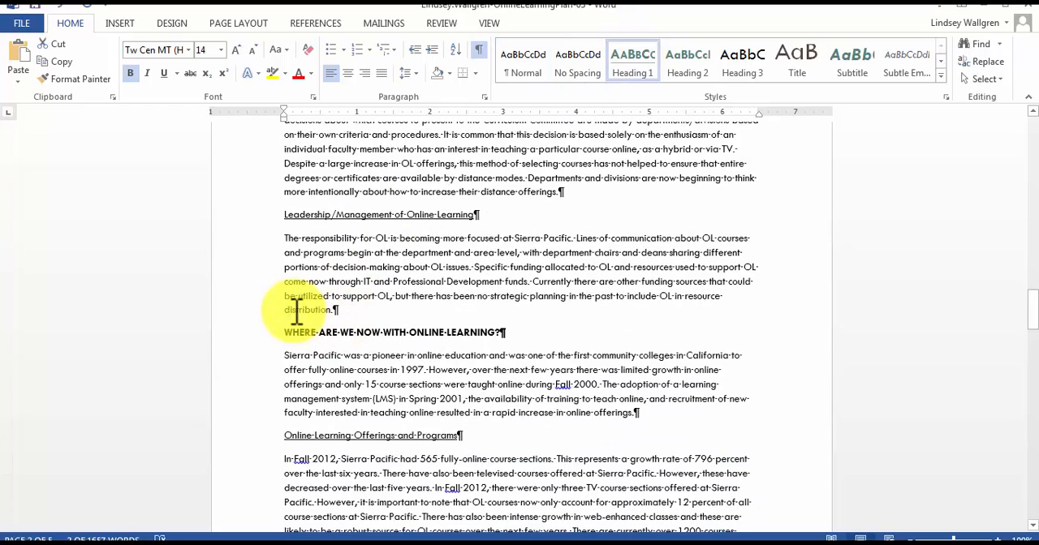
left_click_drag(285, 332, 528, 329)
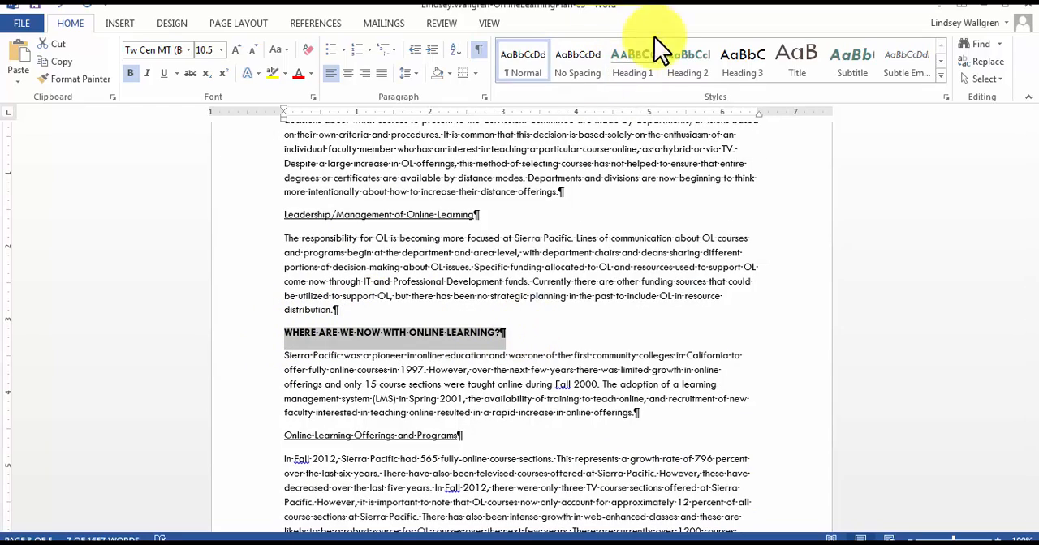
left_click(638, 72)
Scroll through the whole document to review the heading formatting of each section.
scroll(401, 334, "down", 3)
scroll(402, 334, "down", 7)
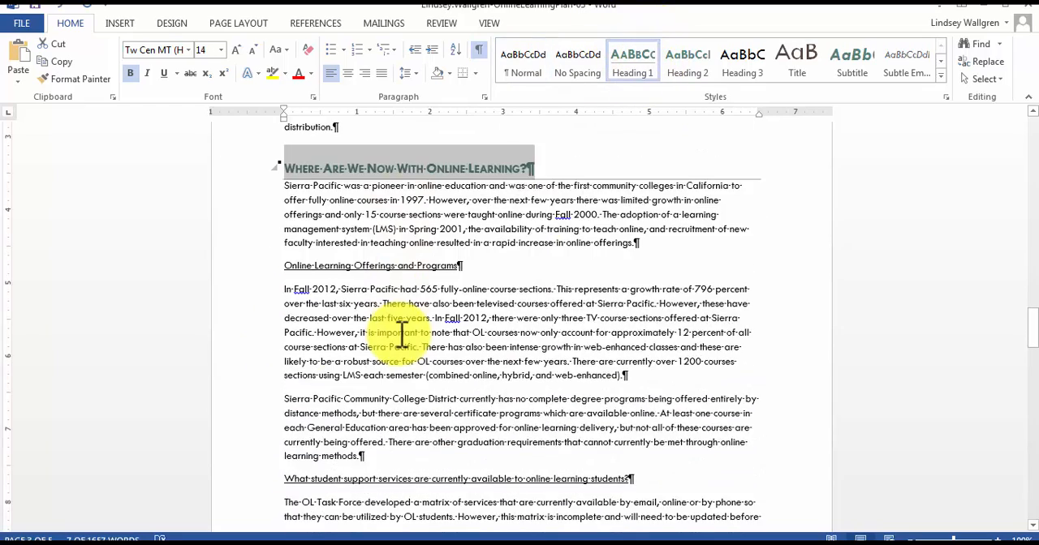
scroll(402, 335, "down", 12)
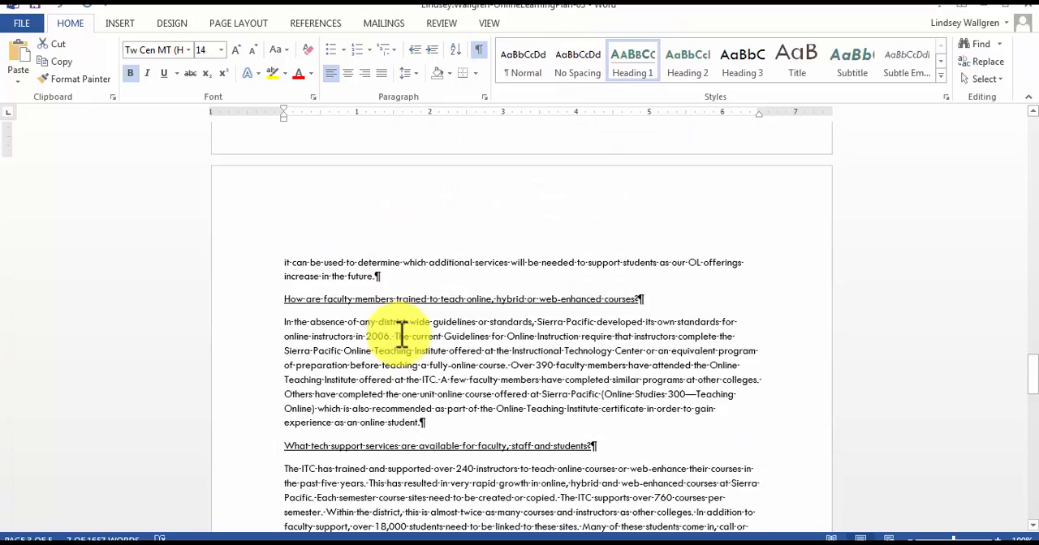
scroll(402, 334, "down", 15)
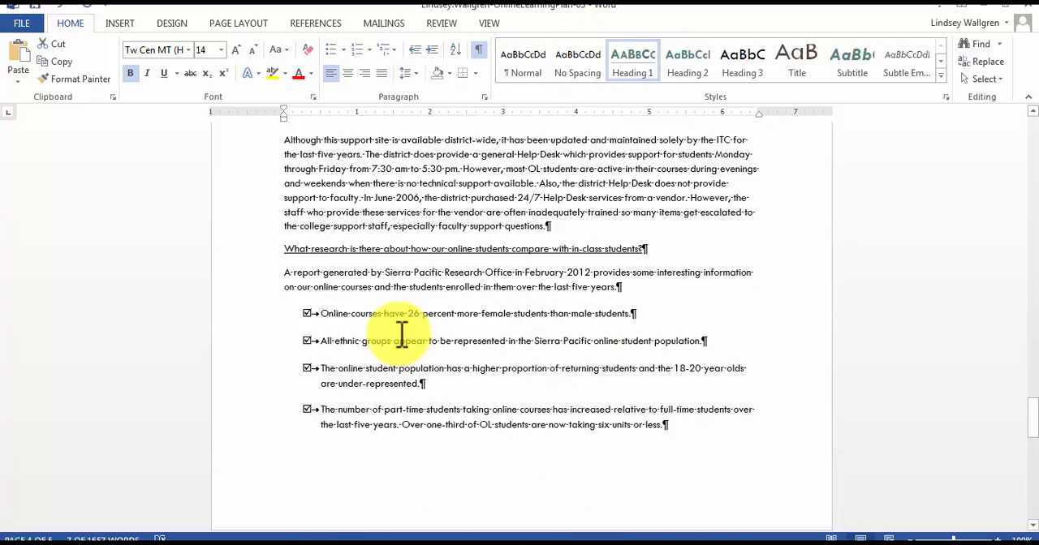
scroll(402, 335, "down", 4)
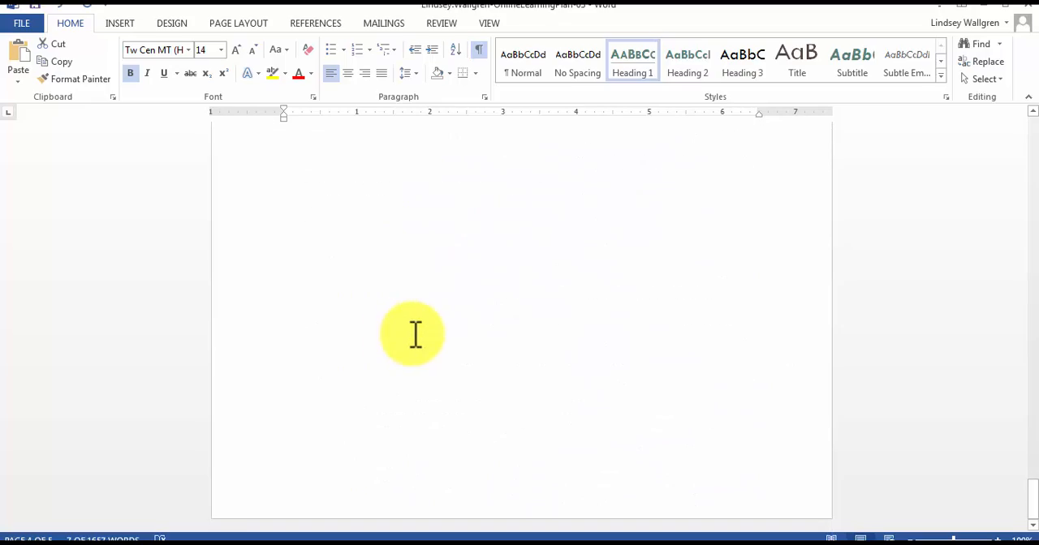
left_click(415, 334)
scroll(416, 328, "up", 10)
scroll(420, 313, "up", 20)
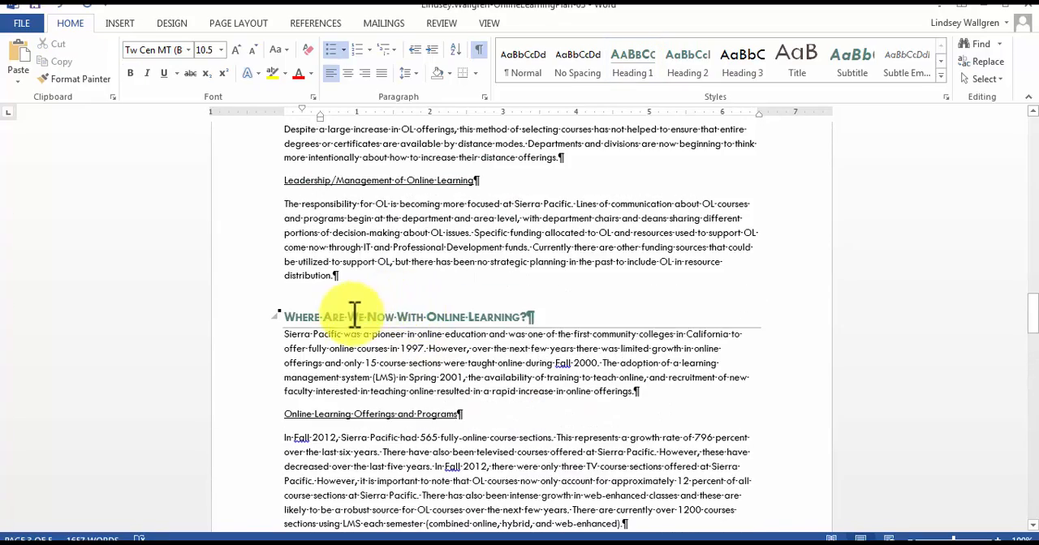
left_click(907, 268)
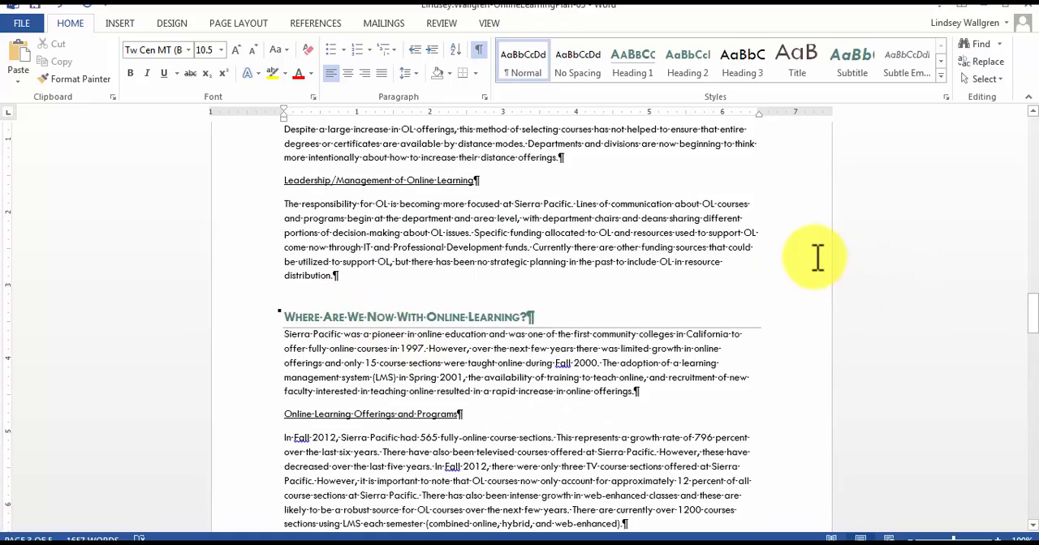
scroll(816, 255, "up", 10)
scroll(826, 235, "up", 15)
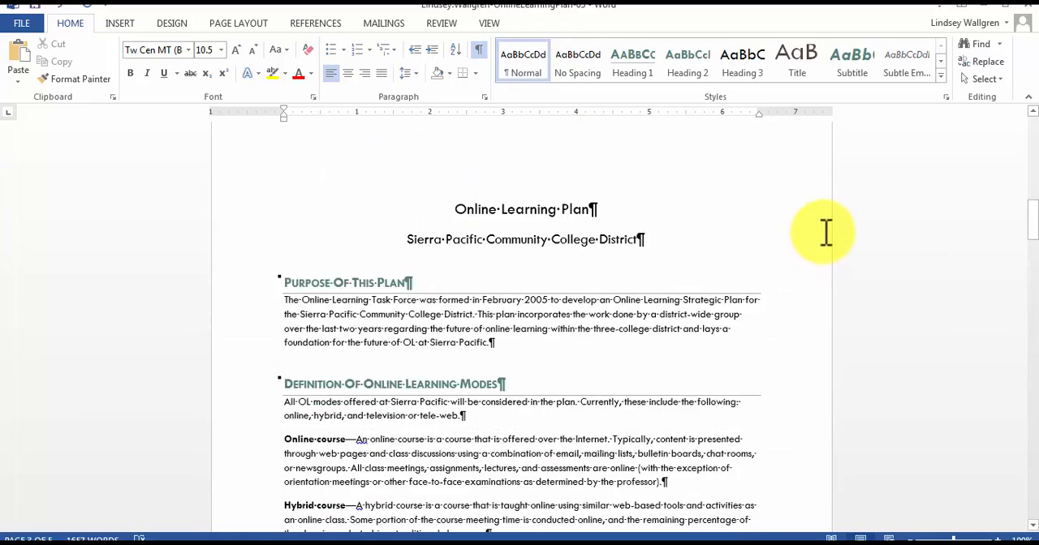
scroll(845, 239, "down", 3)
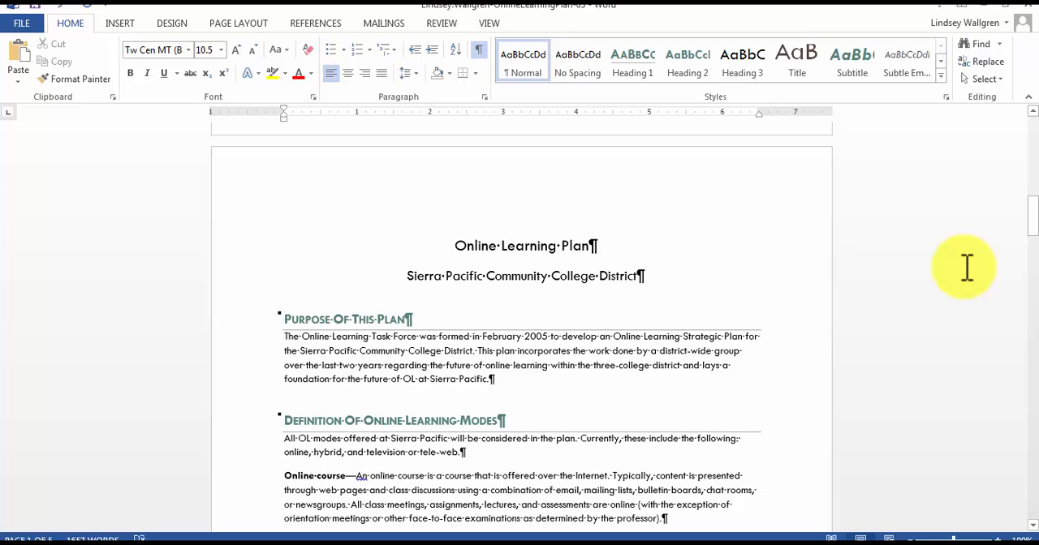
scroll(964, 268, "up", 5)
scroll(963, 297, "down", 8)
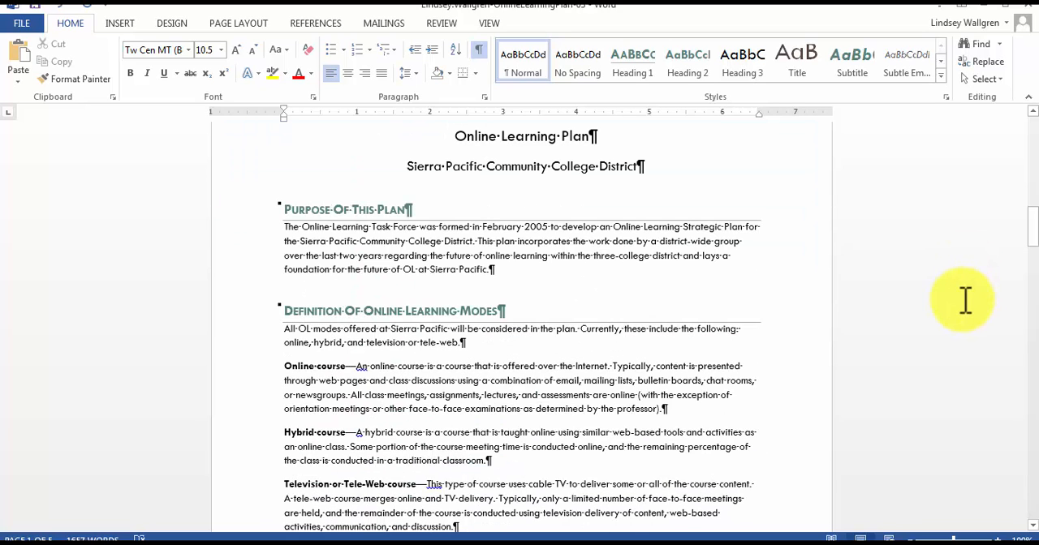
Apply the Heading 2 style to the "How are Courses and Programs Selected for Online Learning Delivery?" subheading.
scroll(964, 300, "down", 3)
scroll(965, 301, "down", 4)
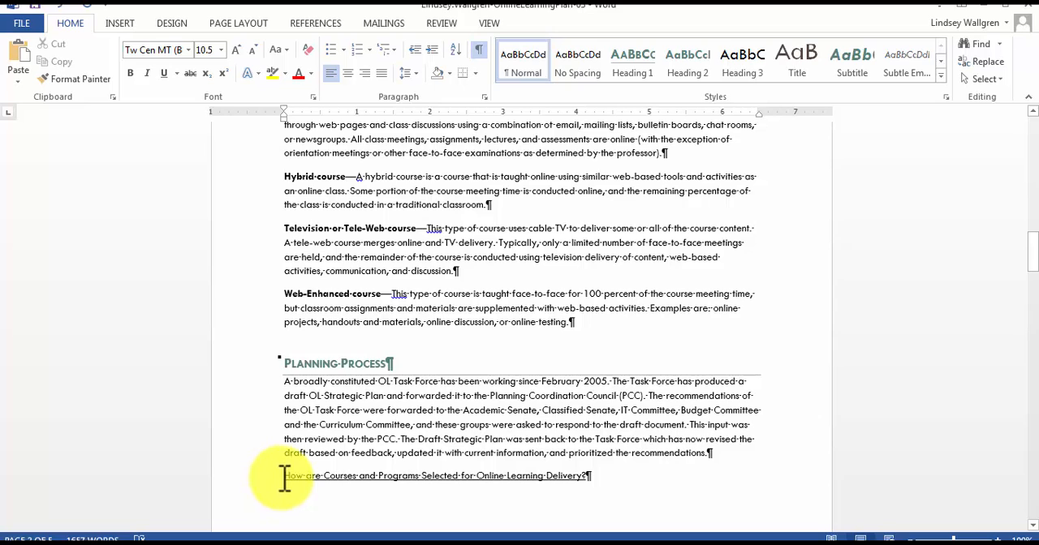
left_click_drag(285, 477, 591, 477)
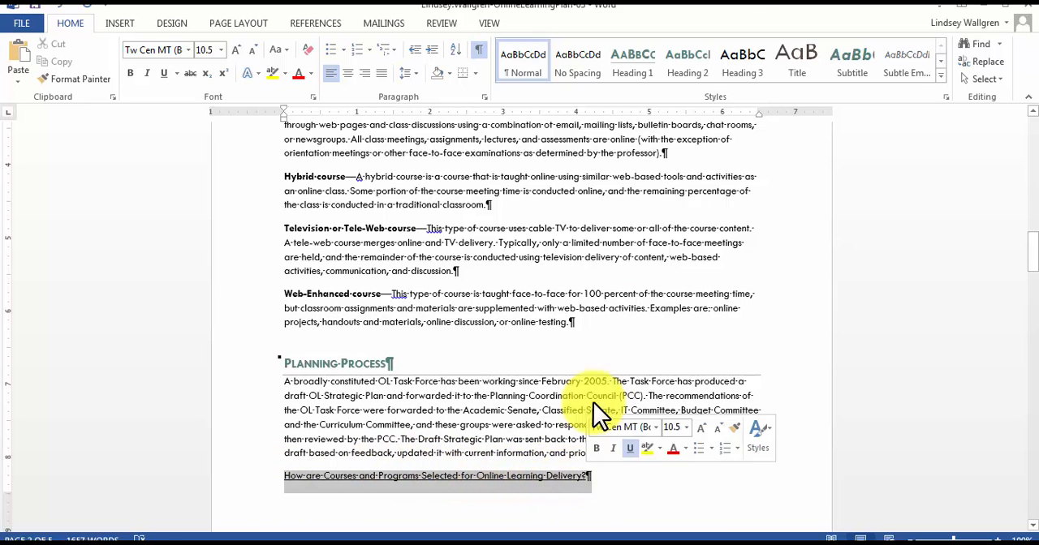
left_click(688, 60)
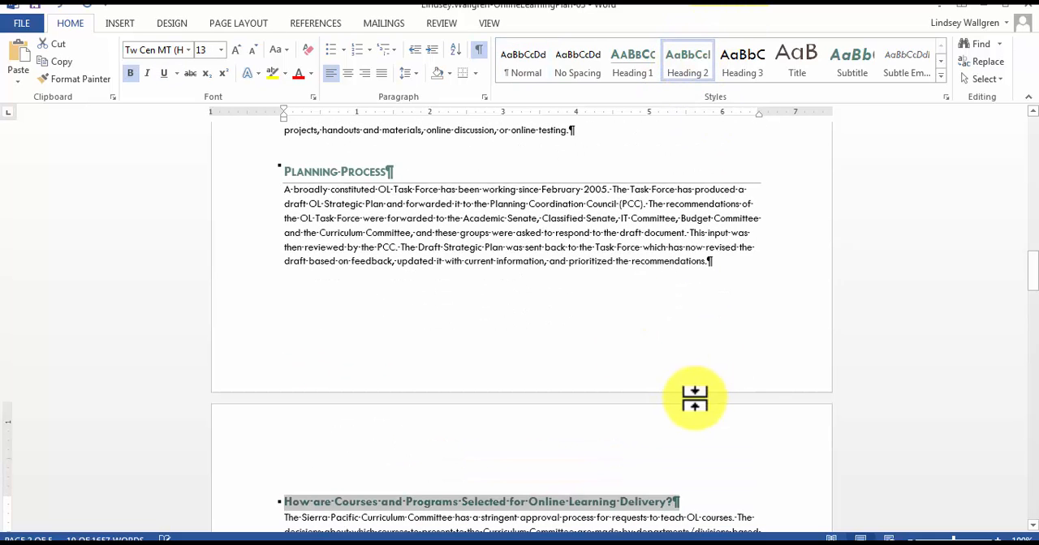
Apply the Heading 2 style to the "Leadership/Management of Online Learning" subheading.
scroll(694, 398, "down", 7)
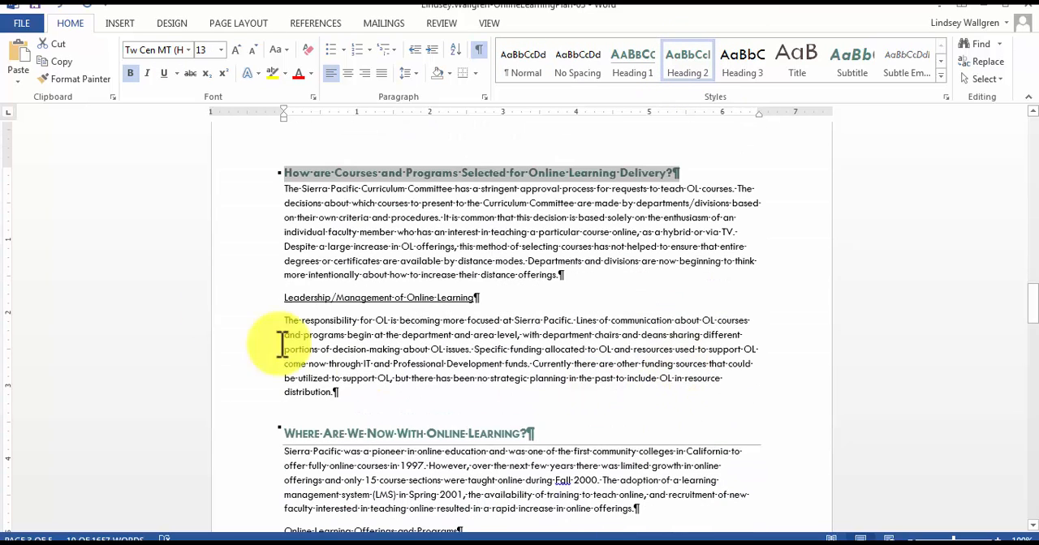
left_click(290, 302)
left_click_drag(289, 301, 481, 299)
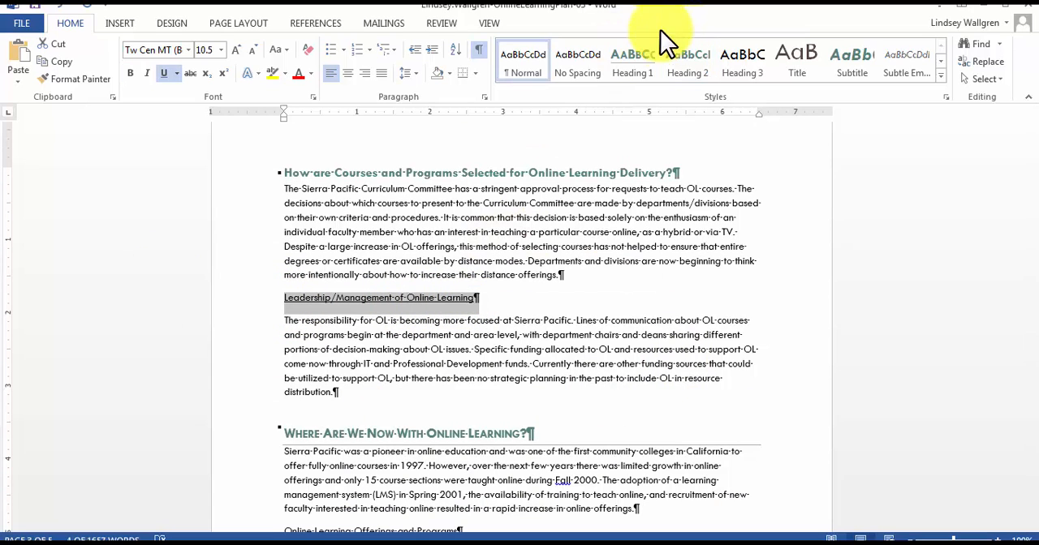
left_click(686, 59)
Apply the Heading 2 style to the "Online Learning Offerings and Programs" subheading.
scroll(341, 439, "down", 3)
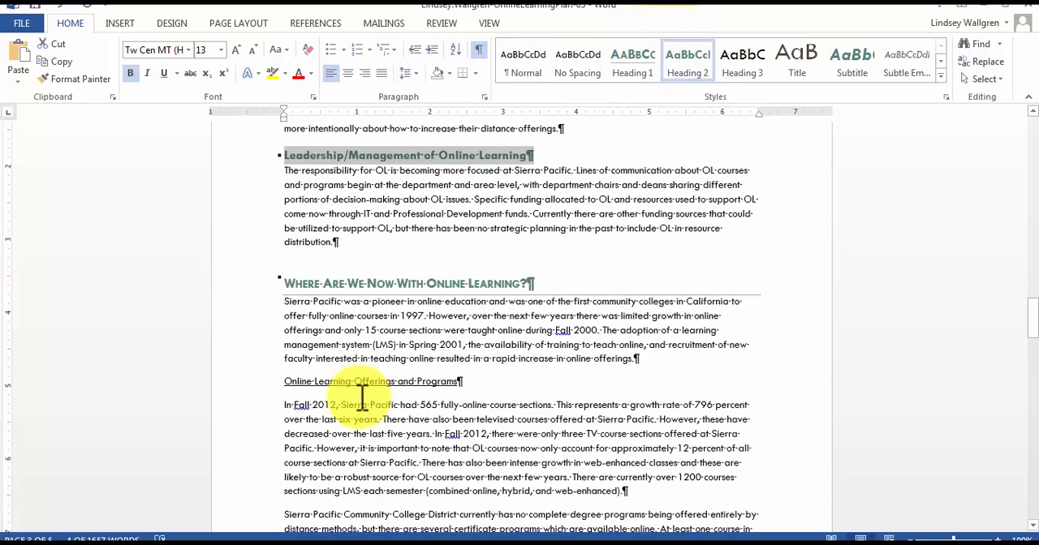
scroll(363, 398, "down", 2)
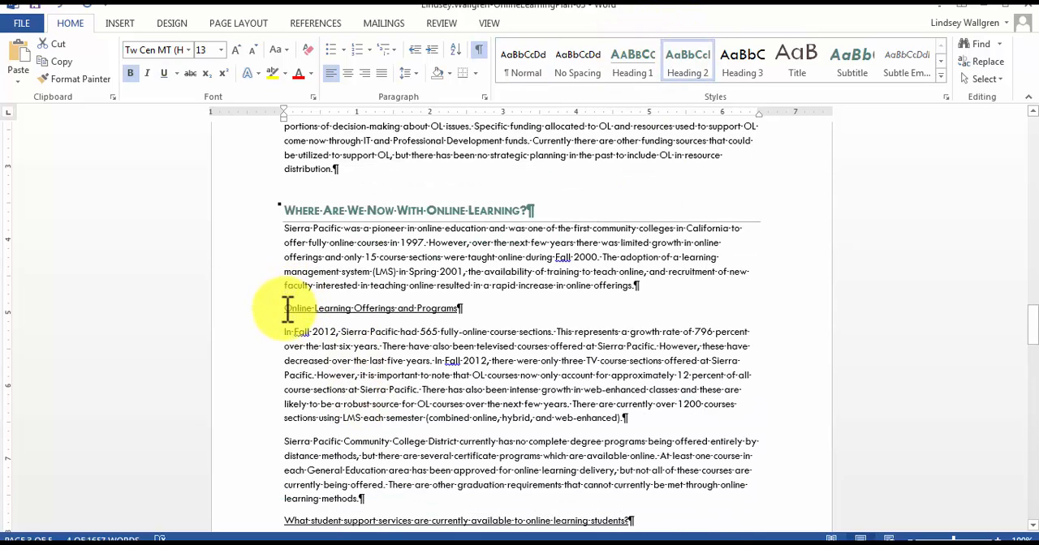
left_click_drag(287, 306, 457, 309)
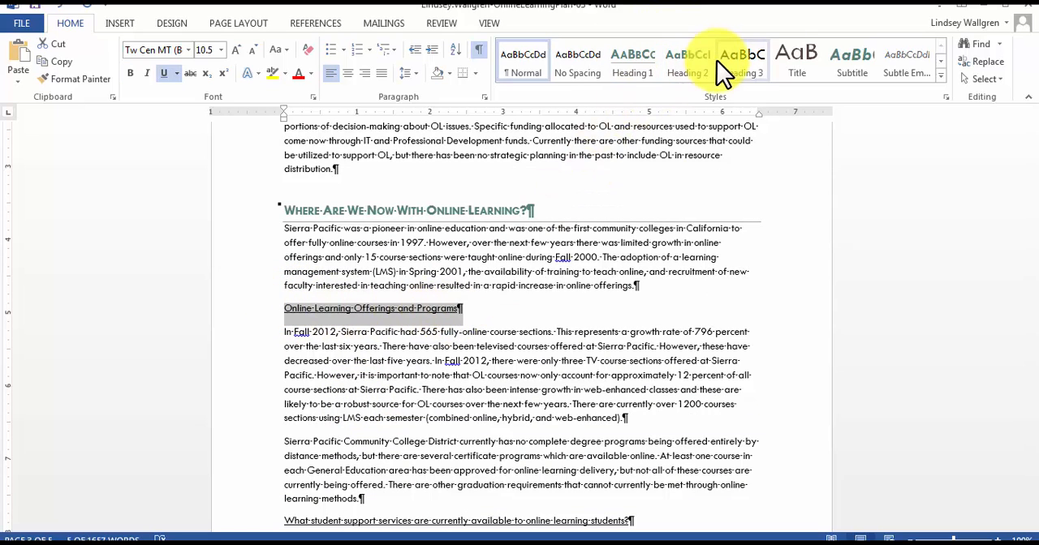
left_click(689, 70)
Apply the Heading 2 style to the "What student support services are currently available to online learning students?" subheading.
scroll(538, 378, "down", 3)
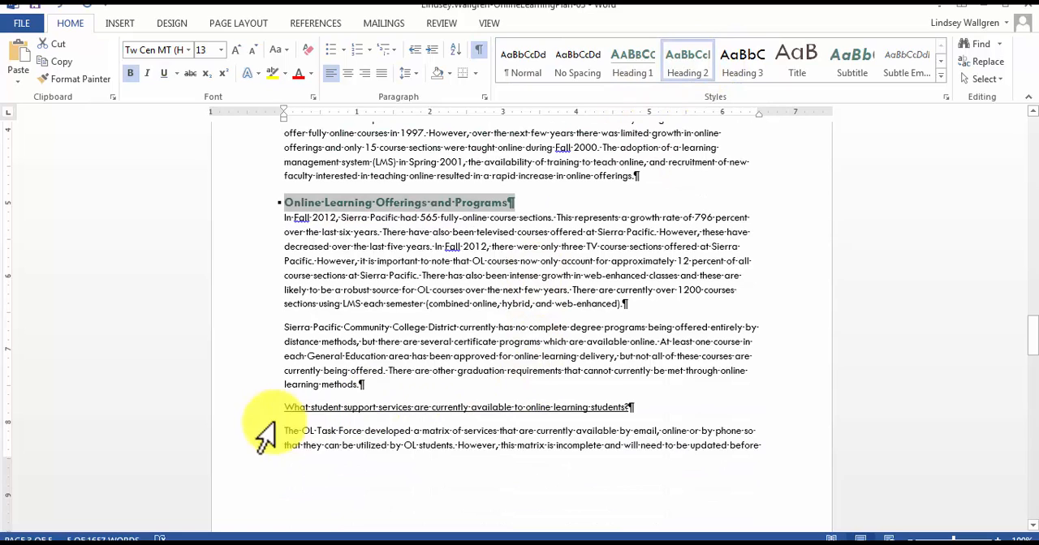
left_click_drag(283, 413, 635, 408)
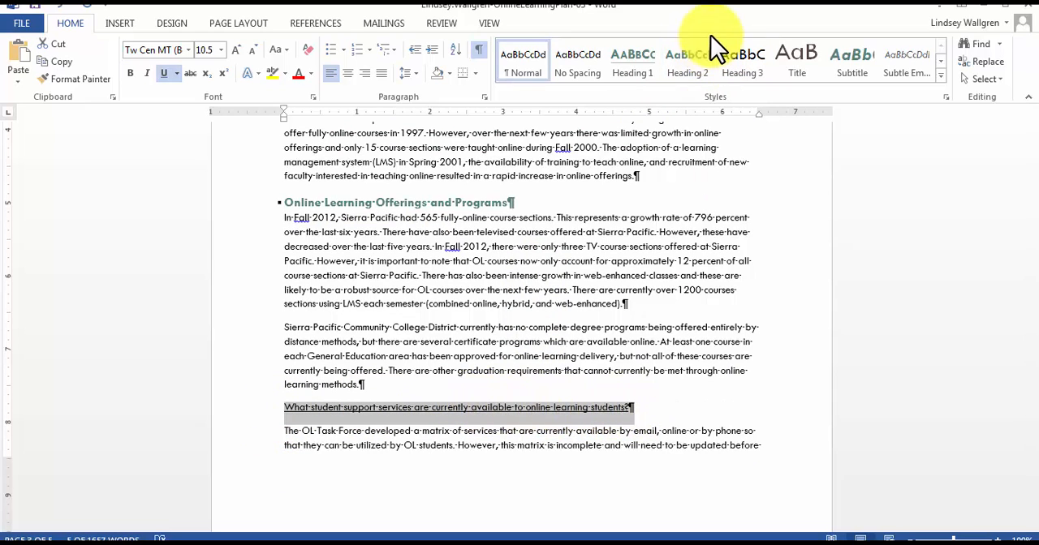
left_click(697, 58)
Apply the Heading 2 style to the "How are faculty members trained…" and "What tech support services are available…" subheadings.
scroll(433, 497, "down", 8)
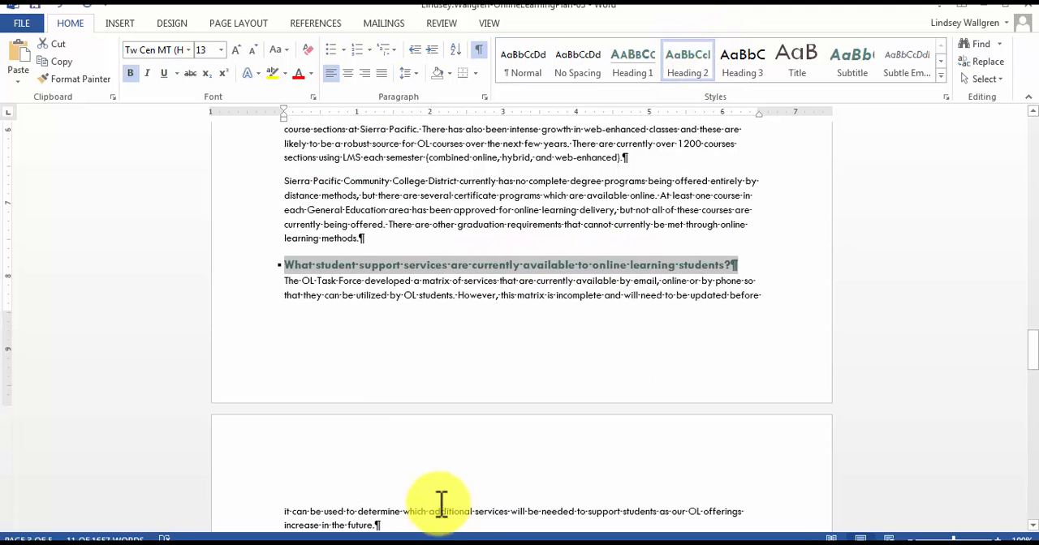
scroll(432, 497, "down", 3)
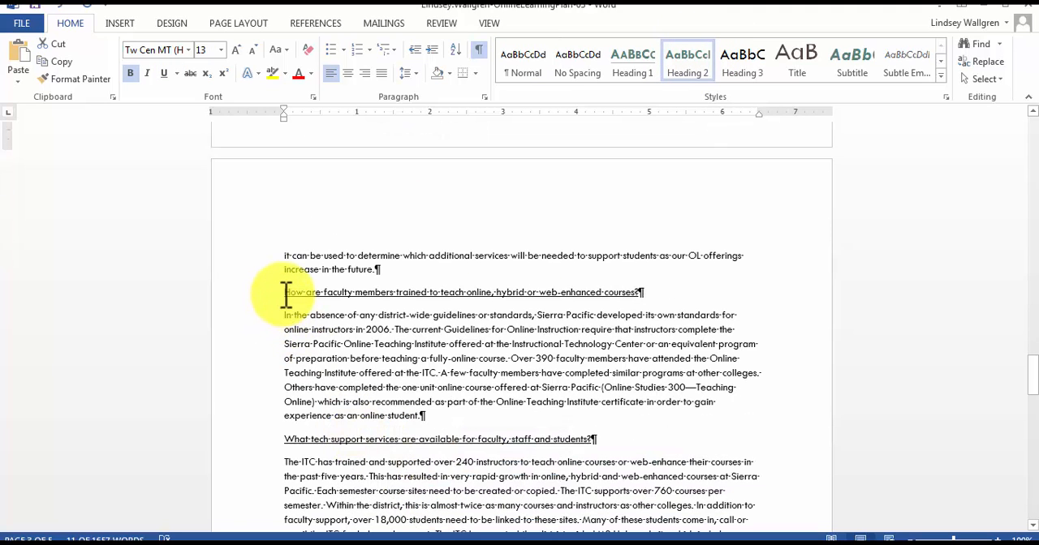
left_click_drag(284, 293, 645, 296)
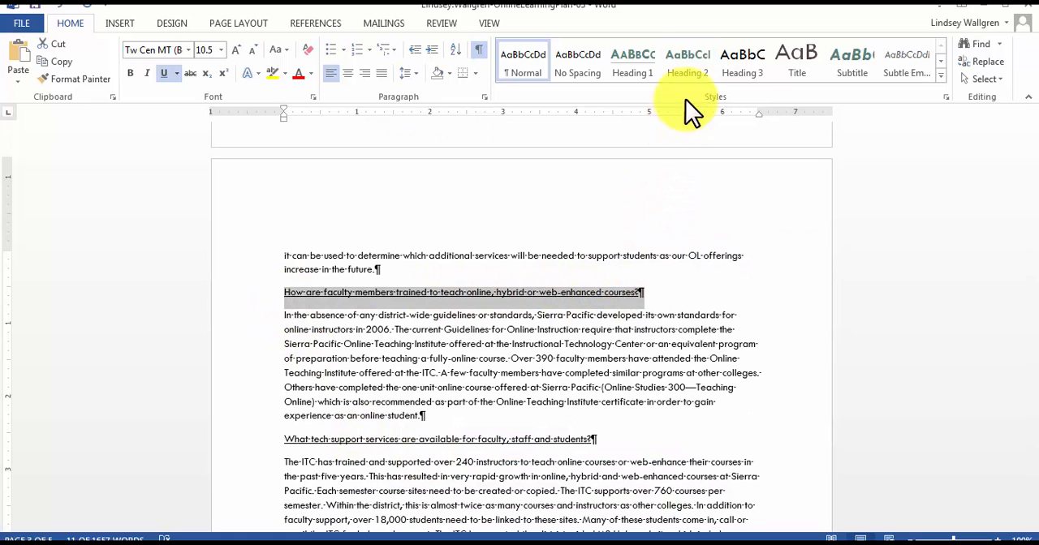
left_click(690, 65)
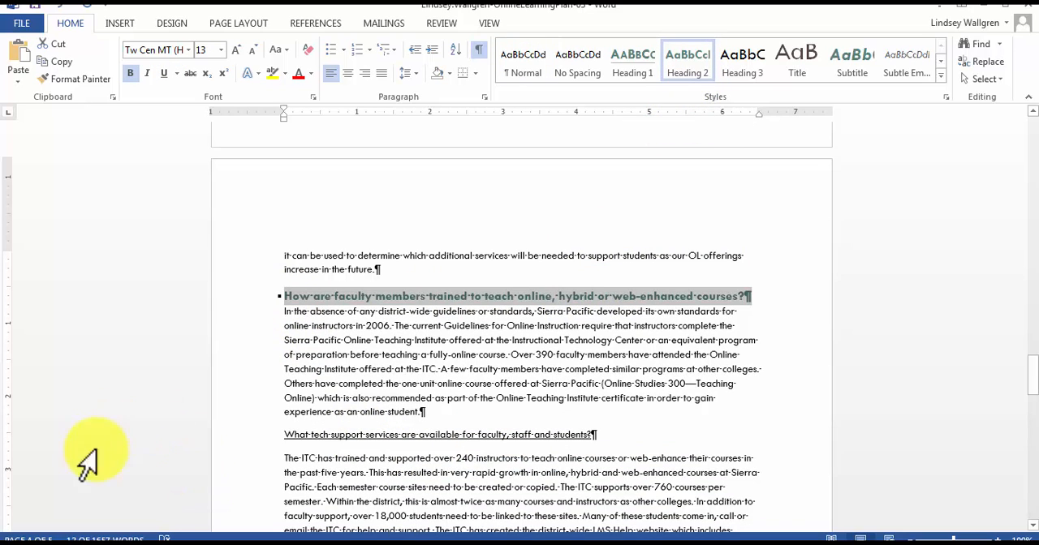
left_click_drag(285, 436, 626, 445)
left_click(671, 65)
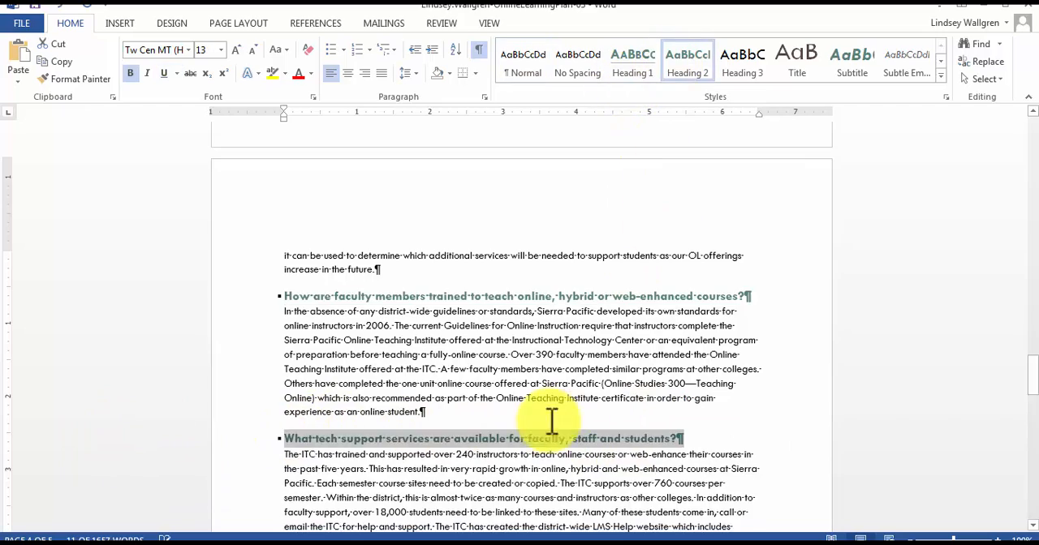
Apply the Heading 2 style to the "What research is there about how our online students compare with in-class students?" subheading.
scroll(538, 436, "down", 5)
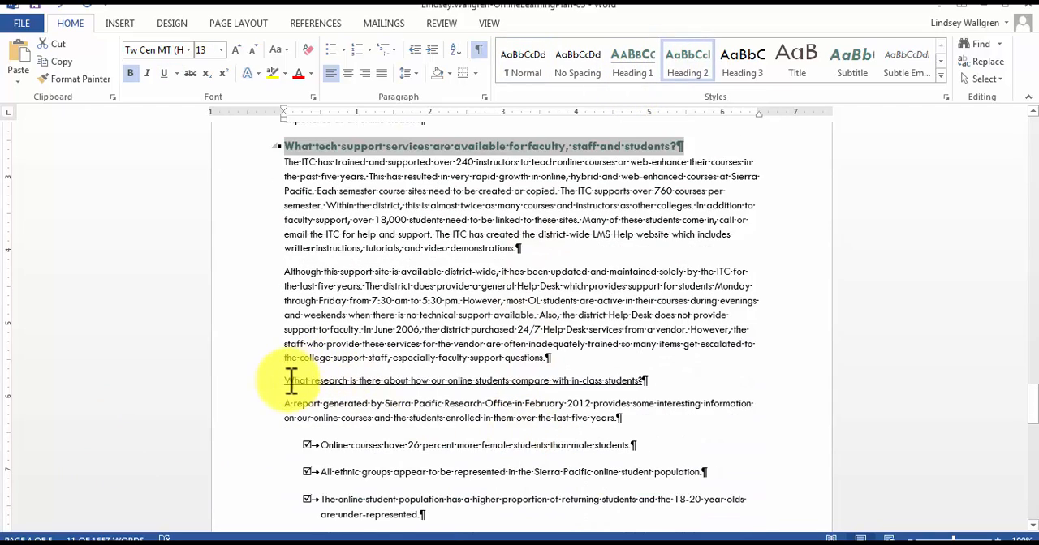
left_click_drag(283, 383, 675, 387)
left_click(687, 73)
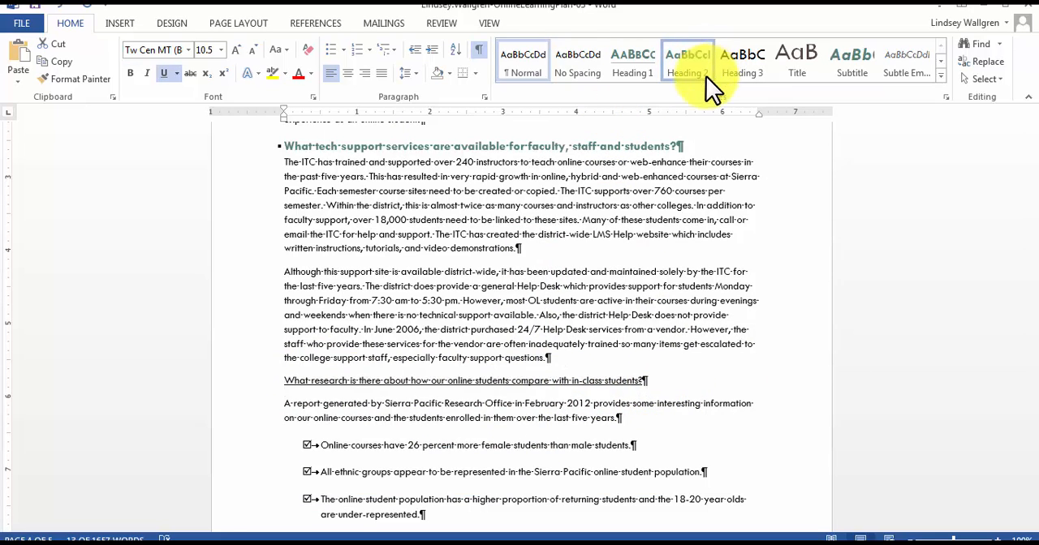
Scroll through the document to review the heading styles applied to each section.
scroll(509, 397, "down", 5)
scroll(510, 405, "down", 6)
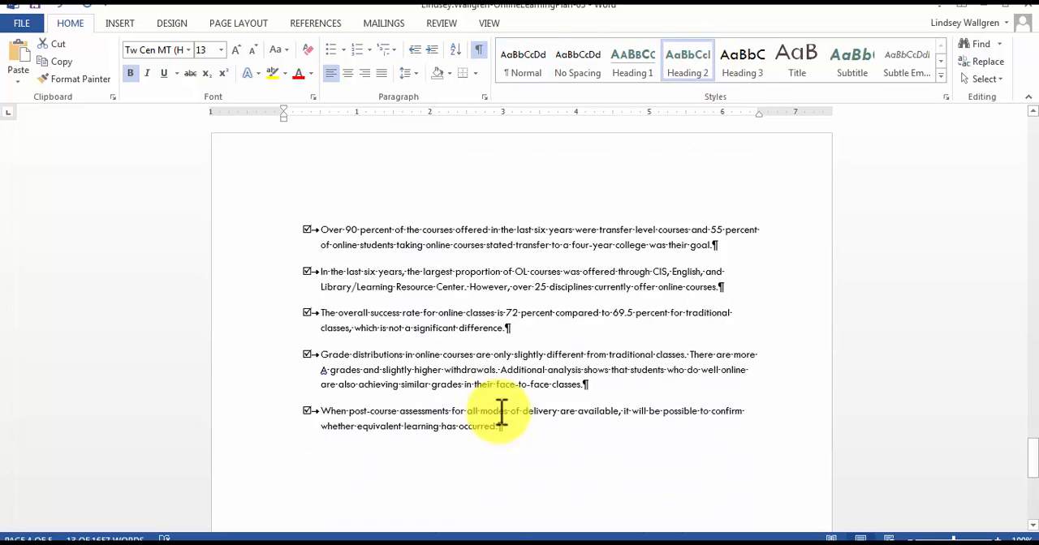
left_click(494, 425)
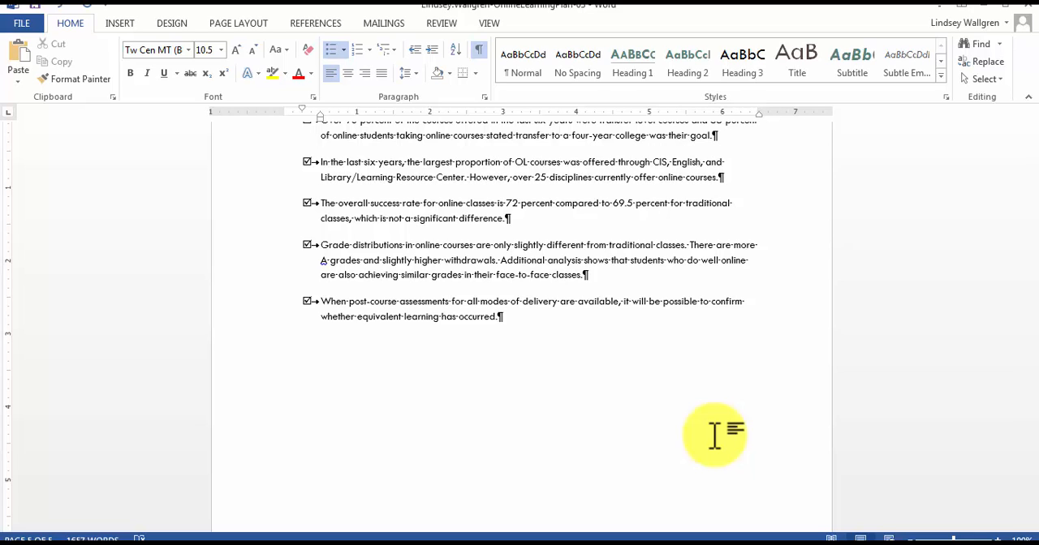
scroll(715, 436, "up", 15)
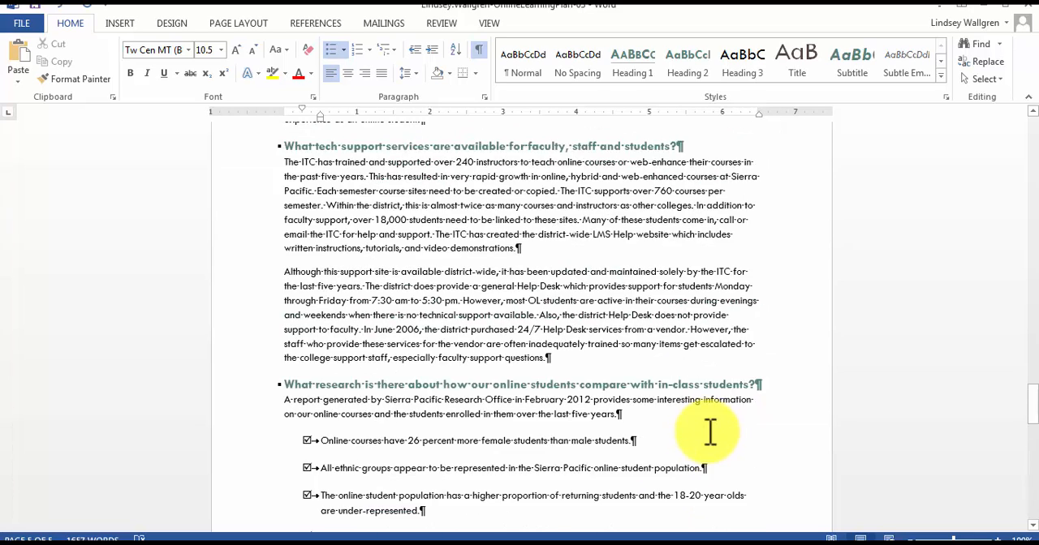
scroll(711, 432, "up", 15)
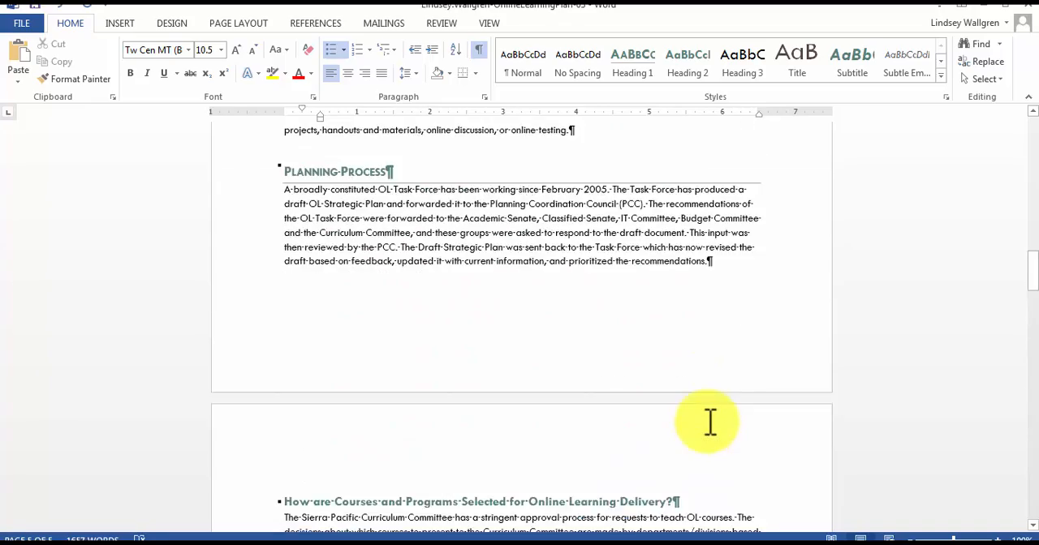
scroll(710, 422, "up", 8)
scroll(709, 422, "down", 6)
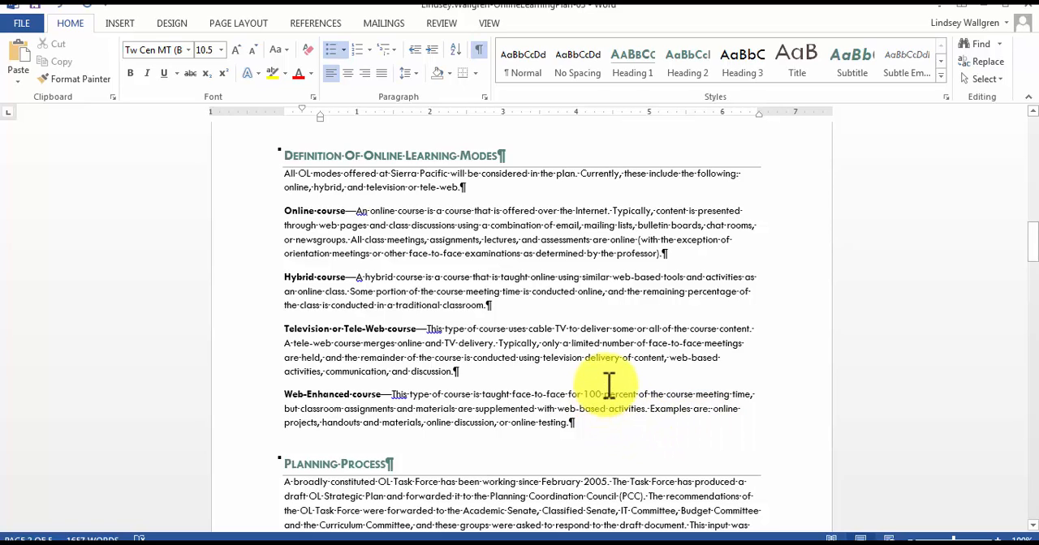
scroll(609, 384, "down", 3)
scroll(608, 385, "up", 7)
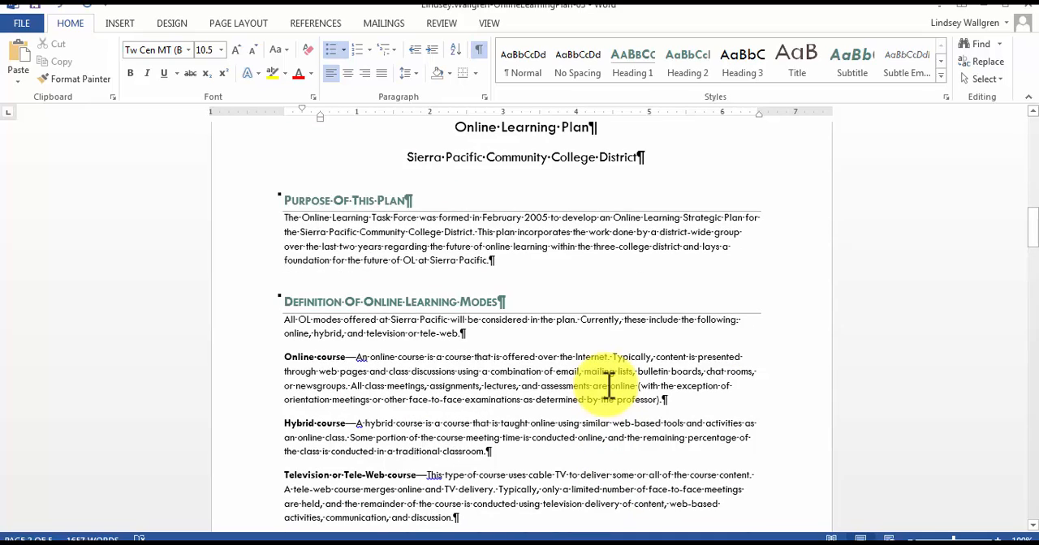
scroll(609, 385, "up", 2)
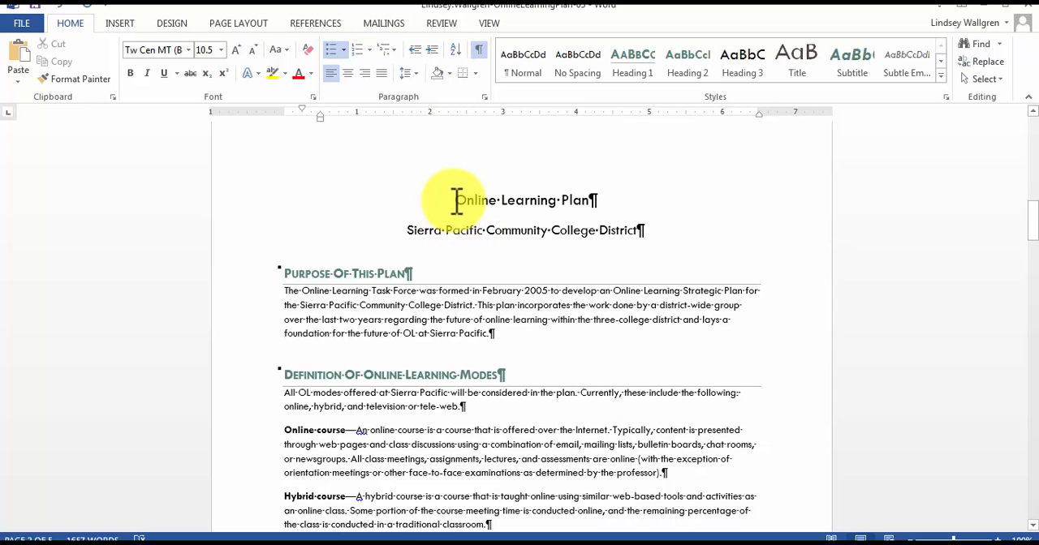
Apply the Title style to the "Online Learning Plan" title line.
left_click_drag(464, 203, 582, 209)
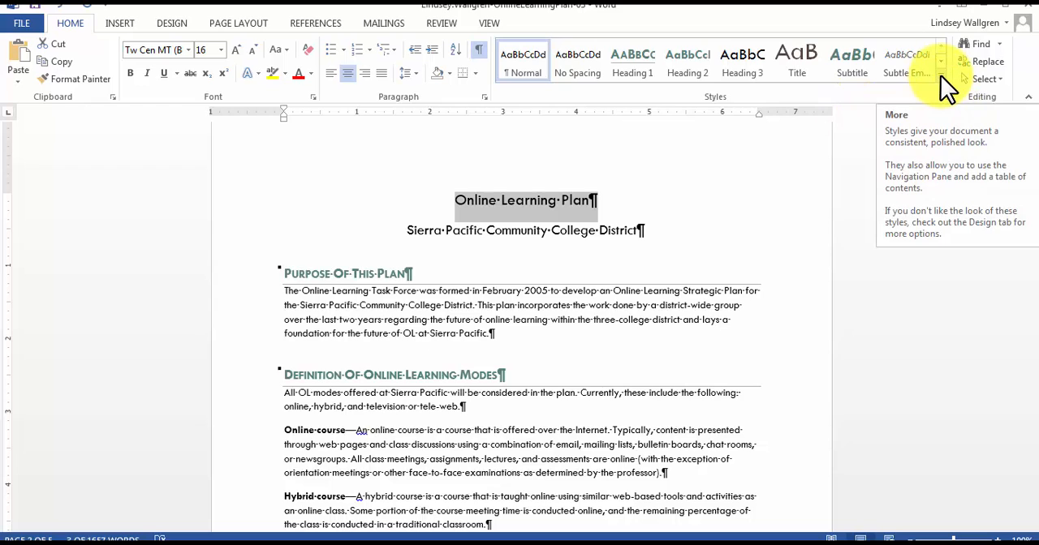
left_click(941, 76)
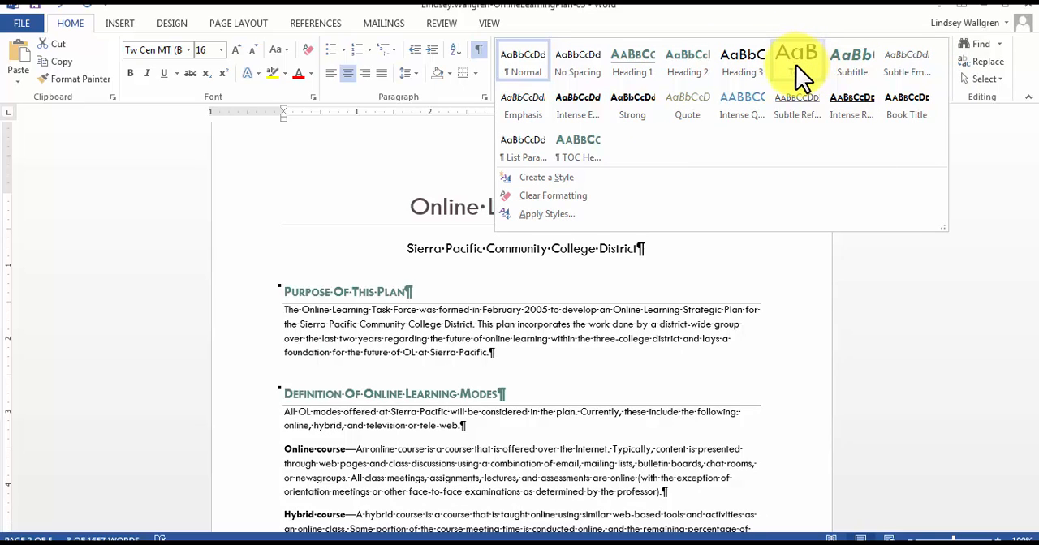
left_click(795, 65)
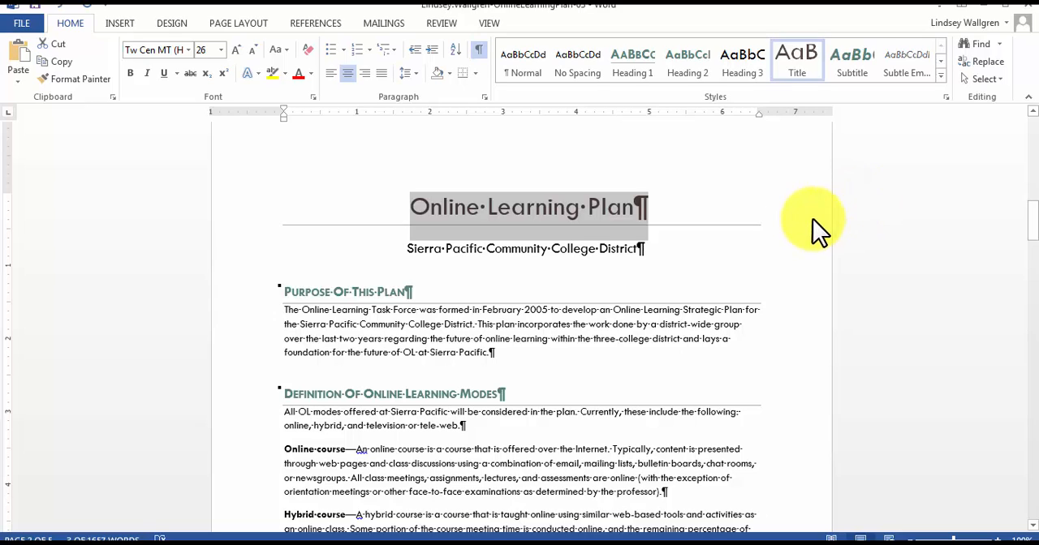
left_click(839, 236)
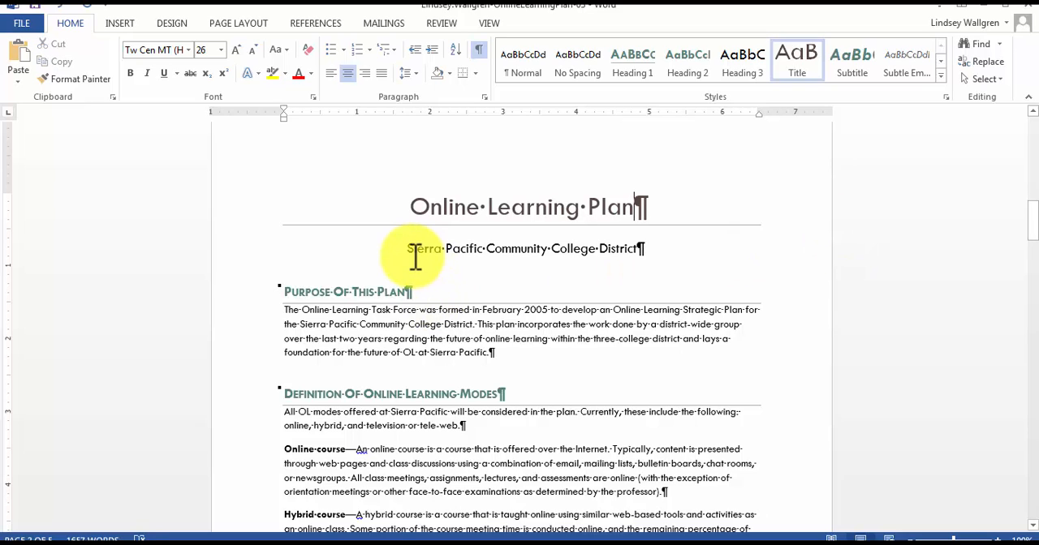
Apply the Subtitle style to the "Sierra Pacific Community College District" line.
left_click_drag(408, 250, 633, 251)
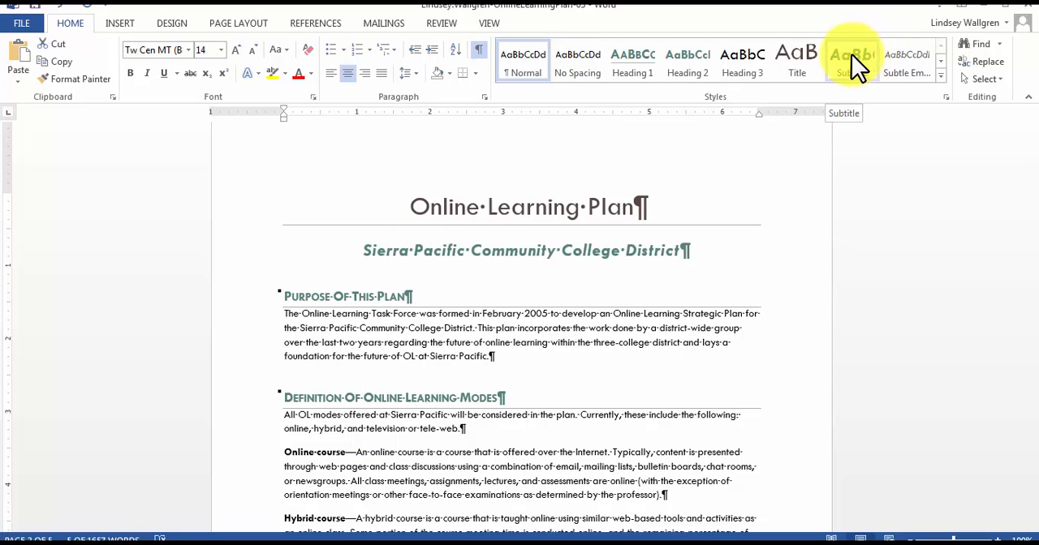
left_click(852, 54)
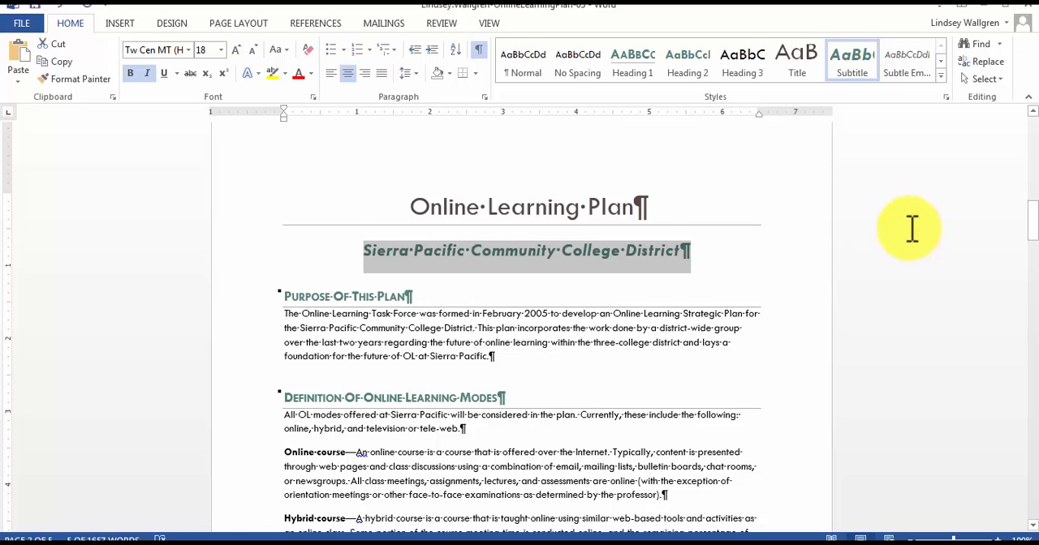
left_click(911, 226)
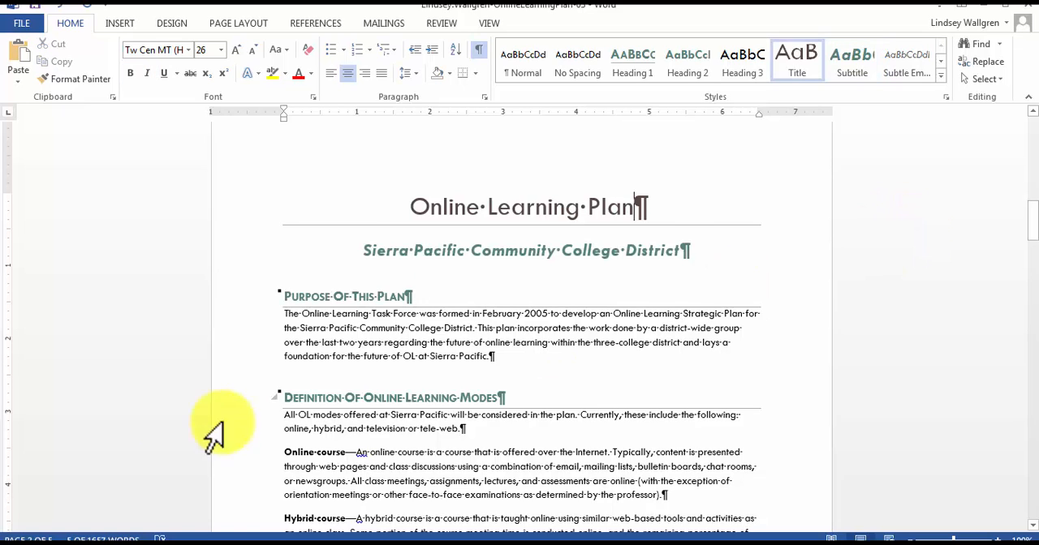
Insert a page break before the "Purpose Of This Plan" heading.
left_click(286, 297)
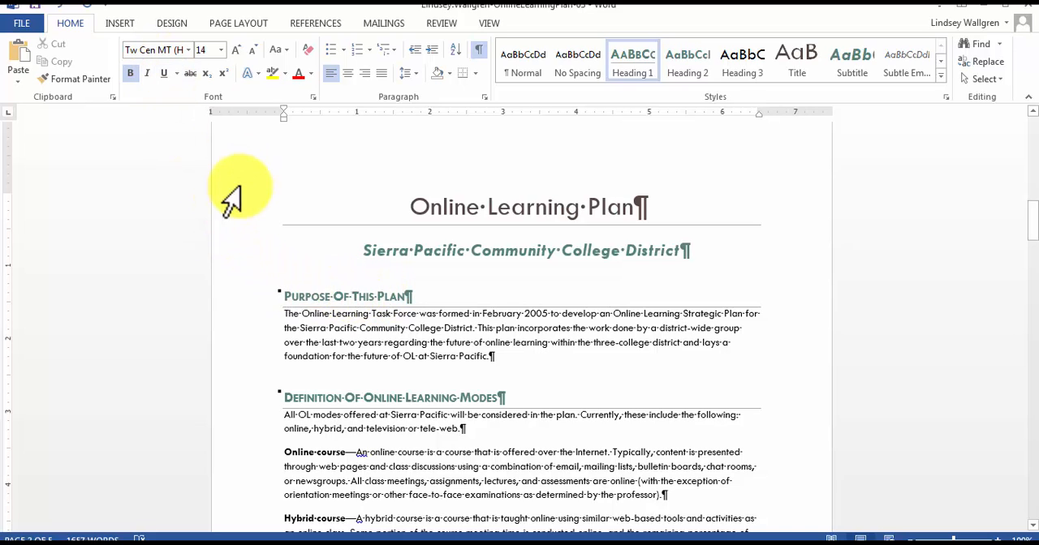
left_click(119, 23)
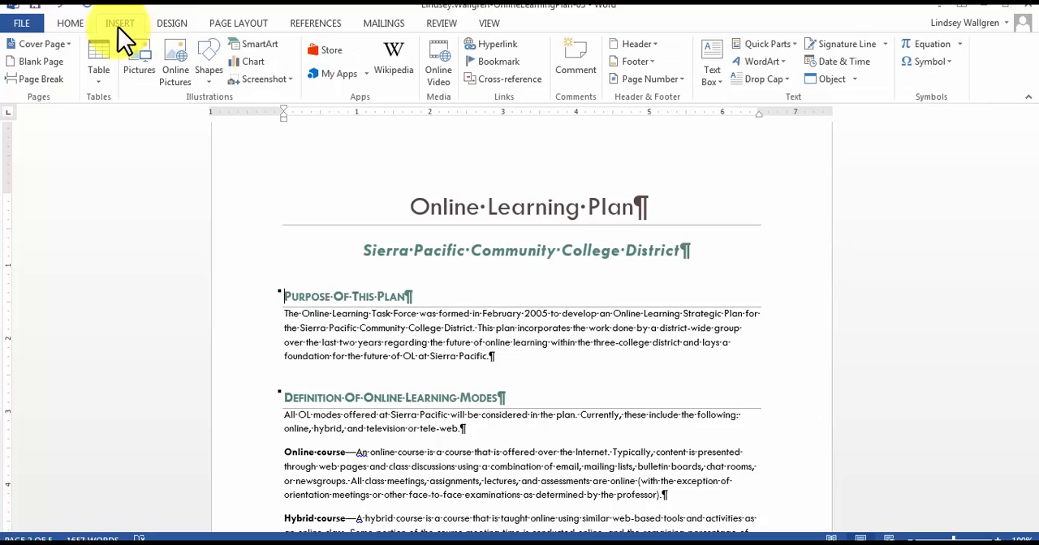
left_click(48, 79)
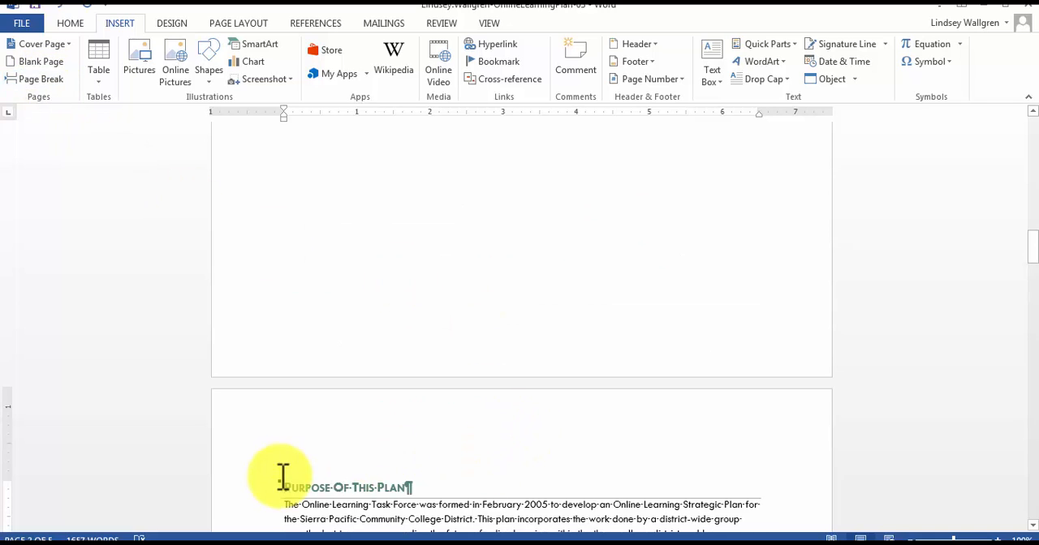
Add a blank paragraph after the subtitle, above the page break.
scroll(349, 476, "down", 4)
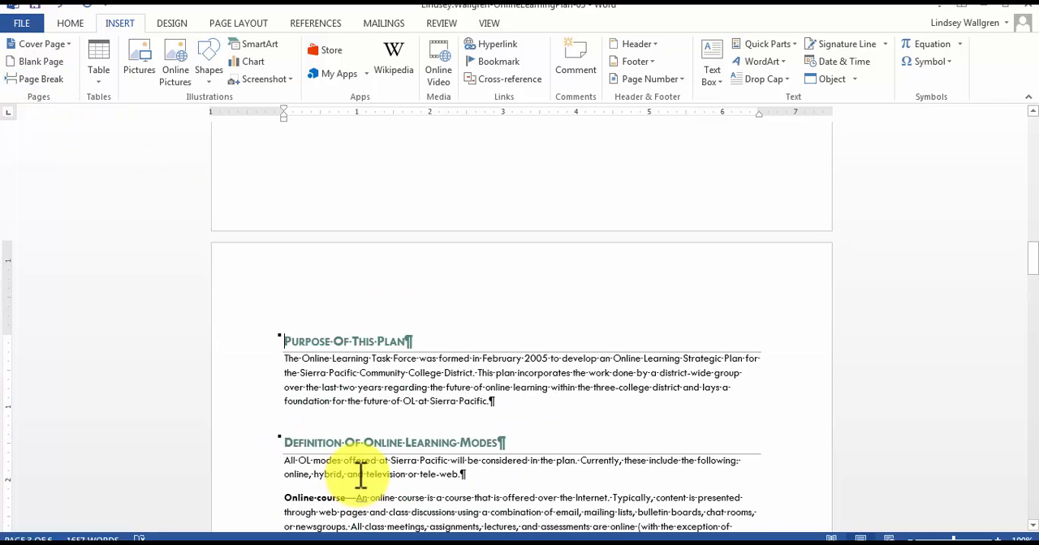
scroll(361, 476, "up", 20)
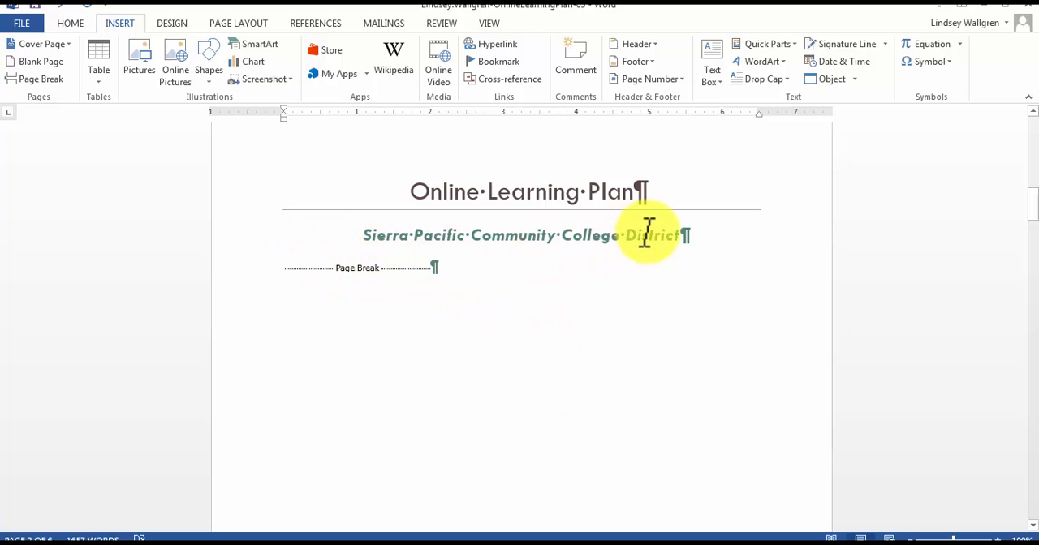
left_click(684, 235)
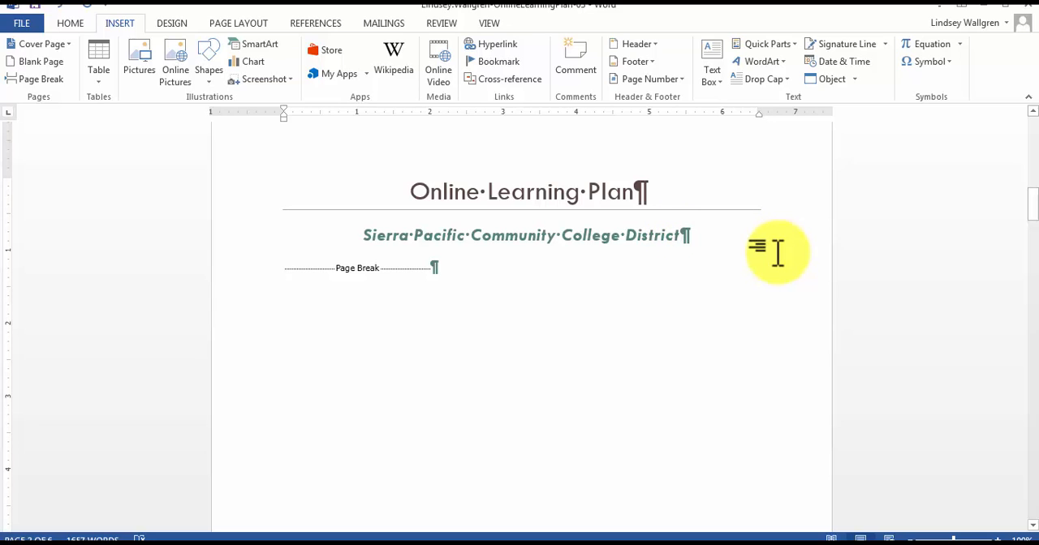
key("Return")
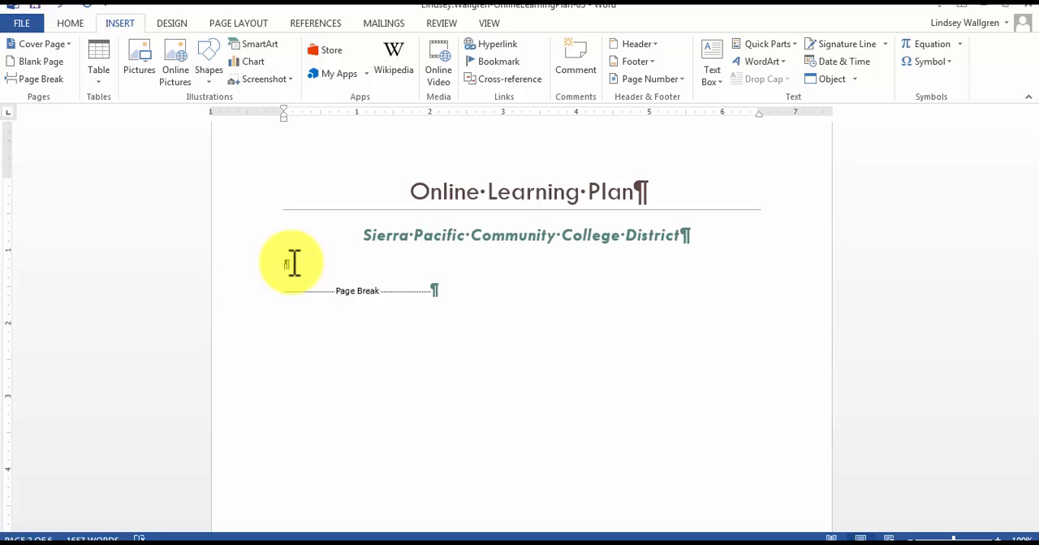
Insert an Automatic Table 2 table of contents in the blank paragraph below the subtitle.
left_click(325, 25)
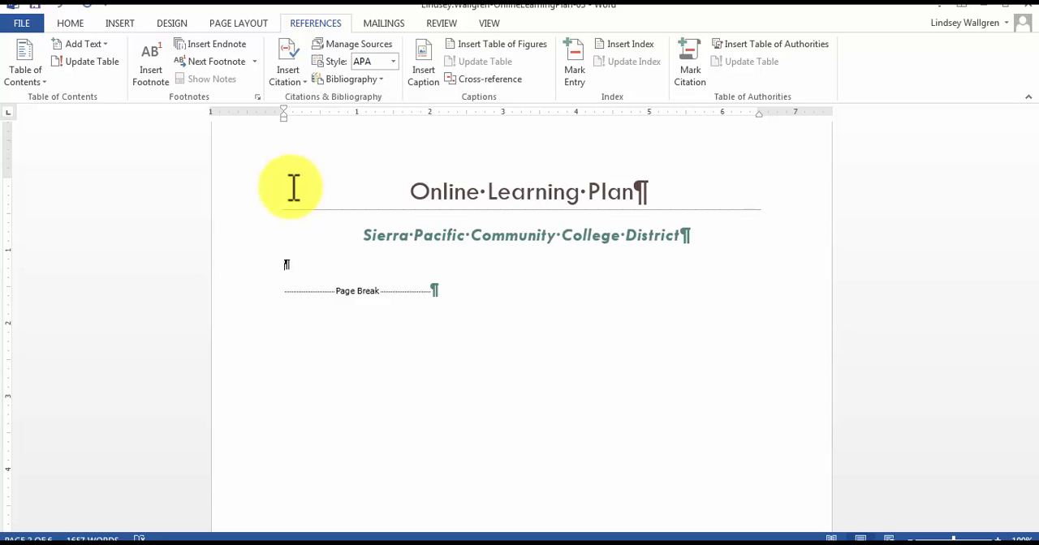
left_click(27, 76)
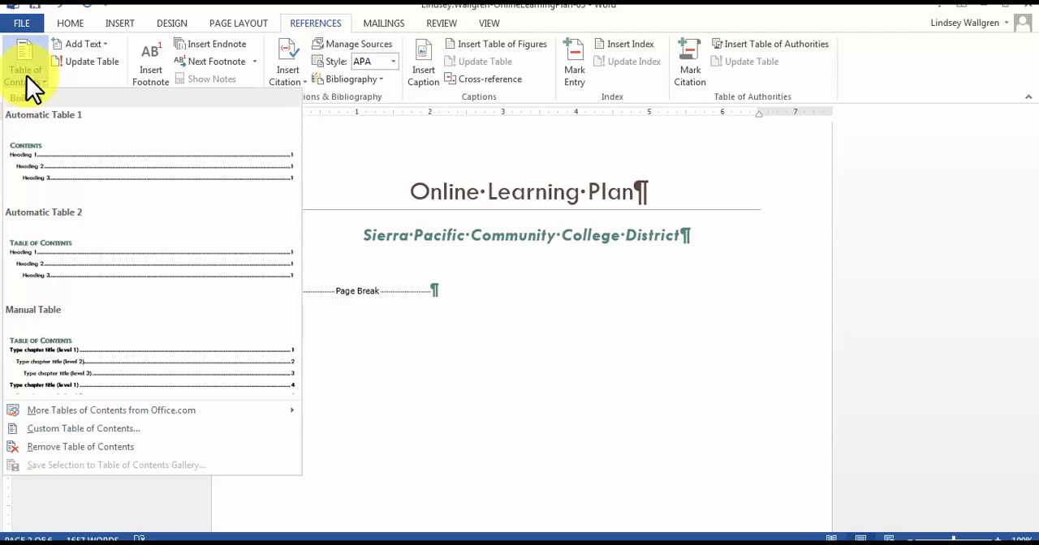
left_click(61, 229)
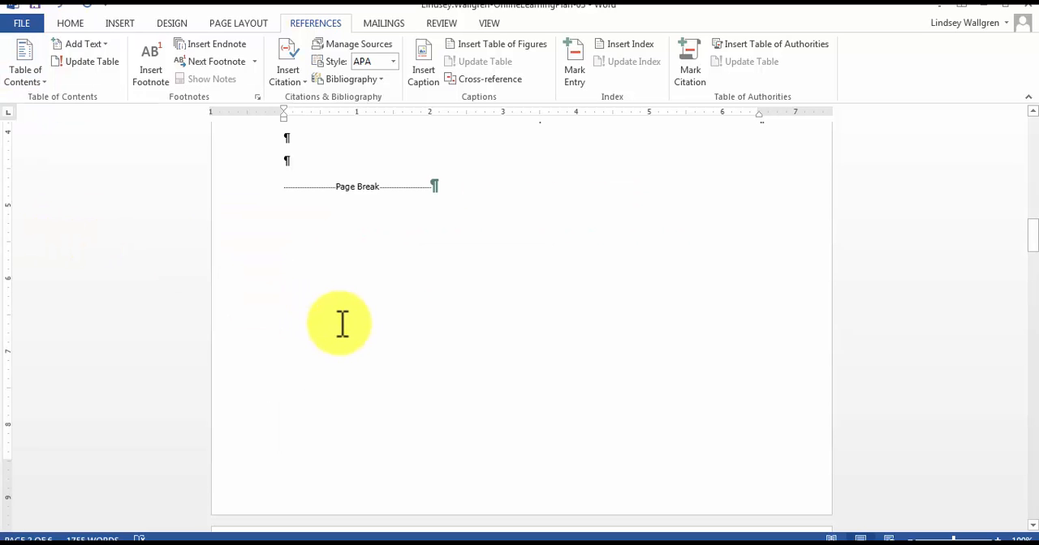
Change the font colour of the "Table of Contents" heading to black.
scroll(337, 313, "up", 4)
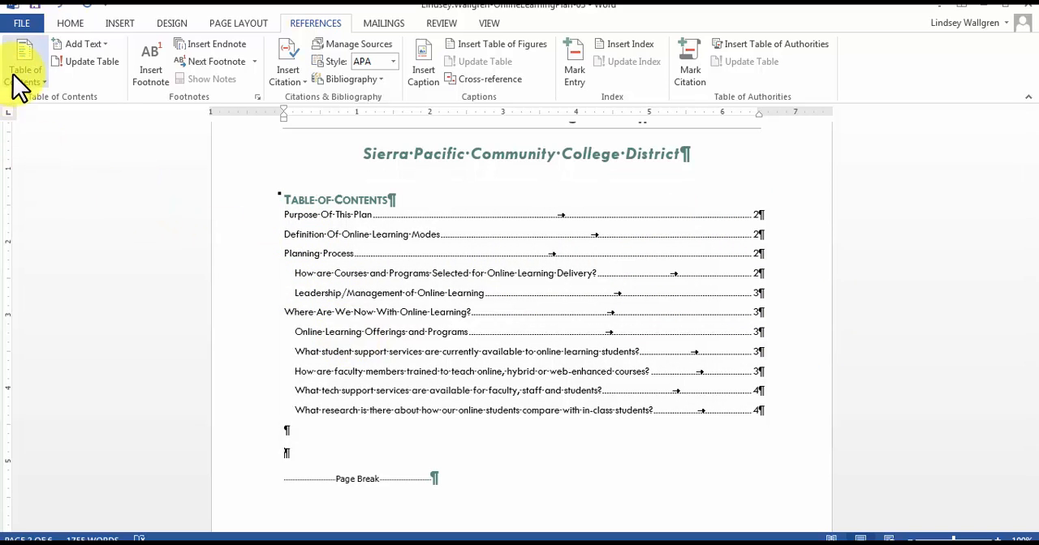
left_click(26, 77)
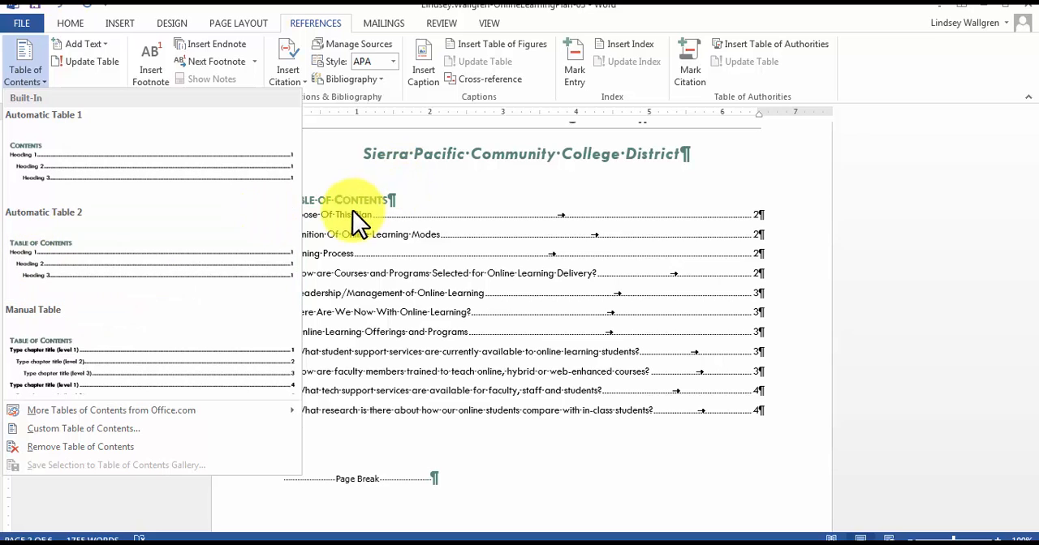
left_click(332, 191)
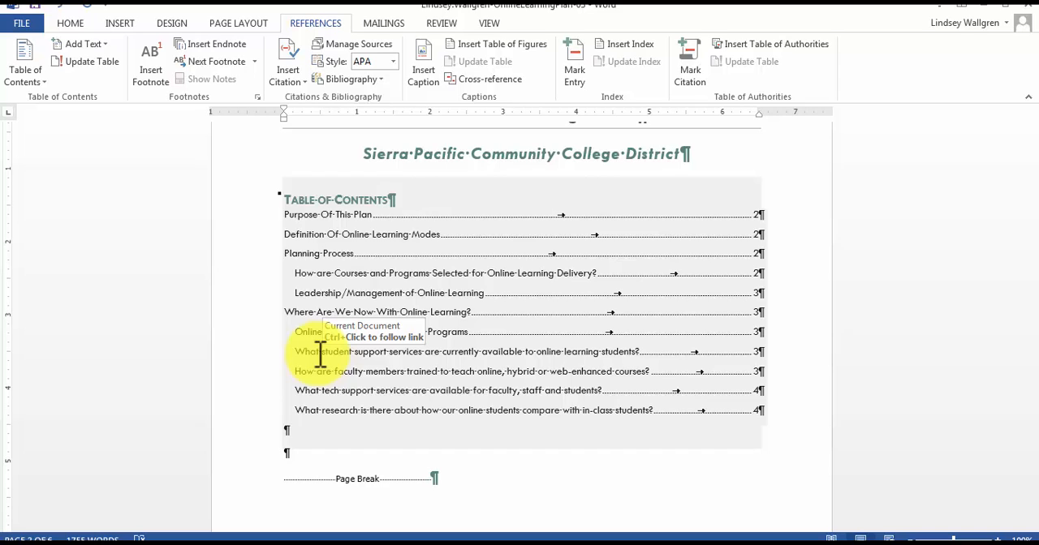
left_click(293, 203)
left_click_drag(362, 203, 369, 199)
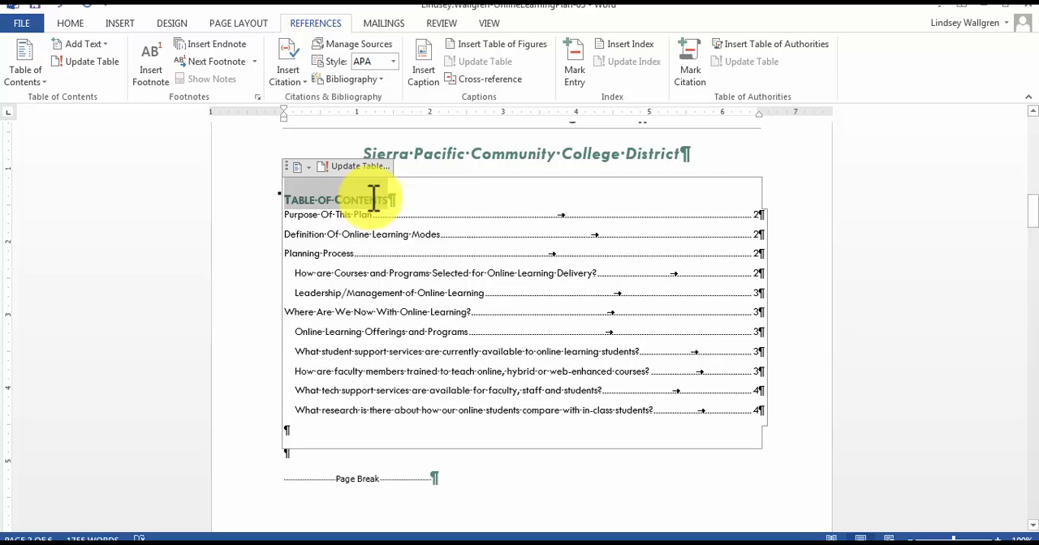
left_click(83, 20)
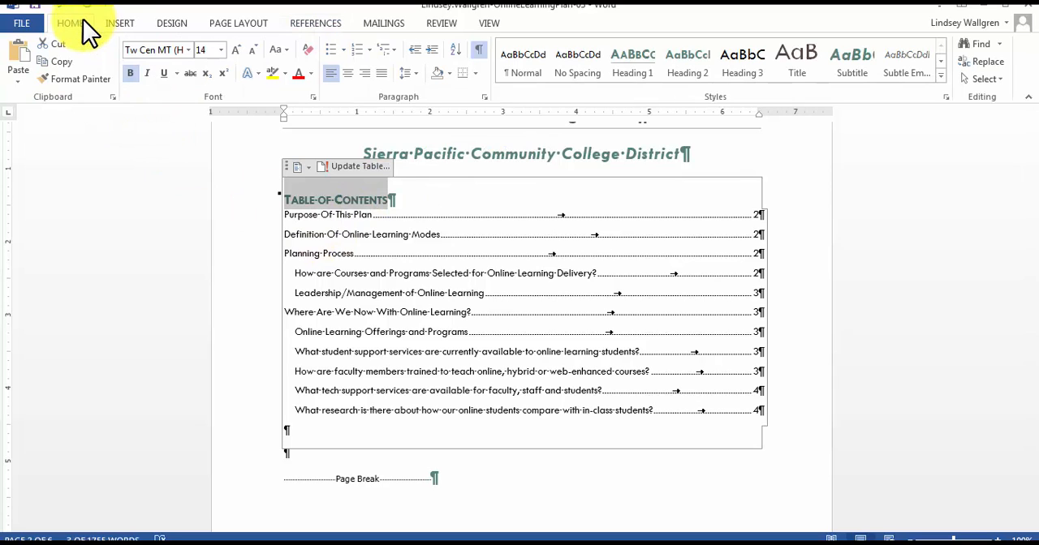
left_click(312, 76)
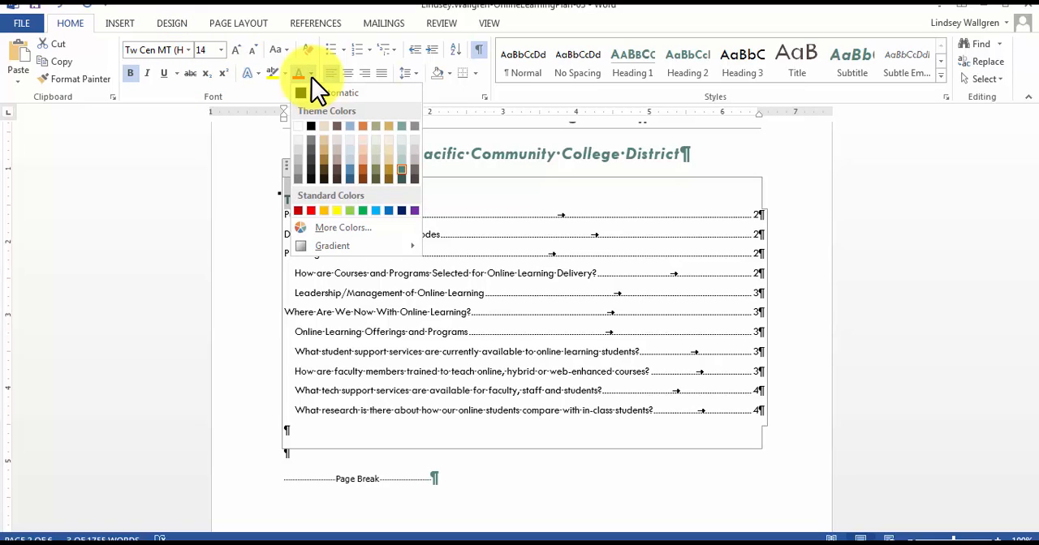
left_click(310, 126)
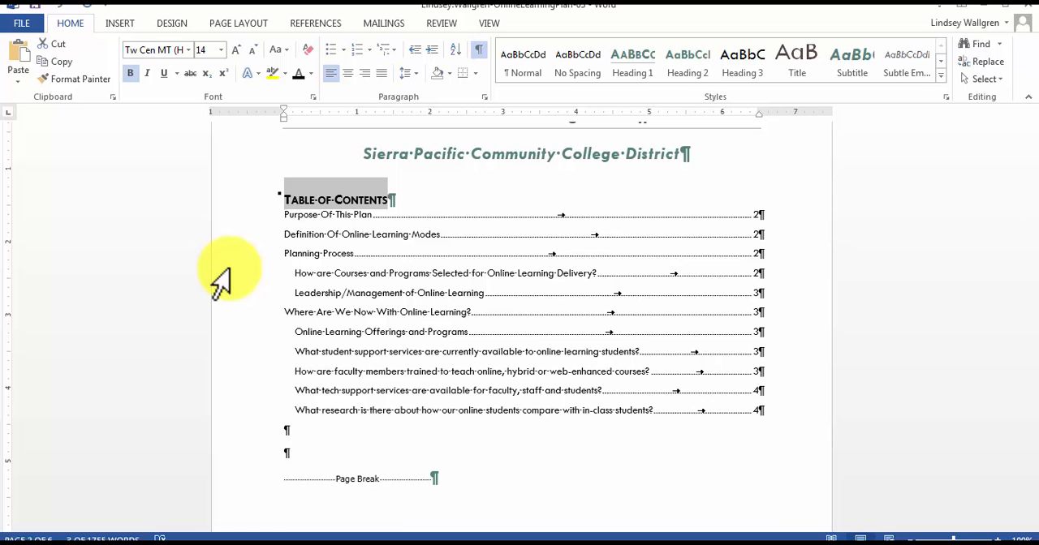
left_click(487, 240)
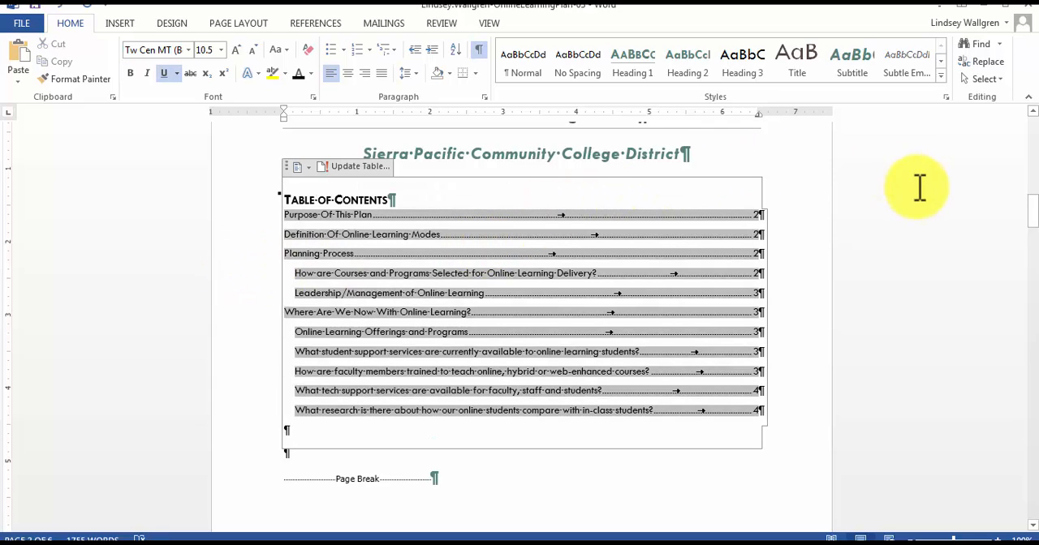
left_click(786, 160)
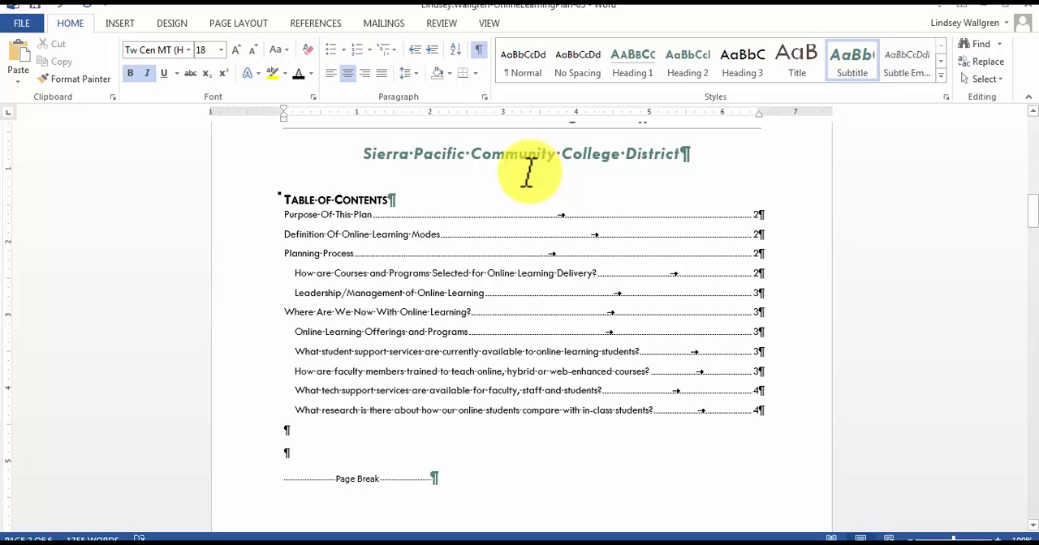
Insert a footnote right after "Web-Enhanced course" in the Definition Of Online Learning Modes section.
scroll(529, 170, "down", 1)
scroll(528, 171, "up", 5)
scroll(529, 165, "down", 12)
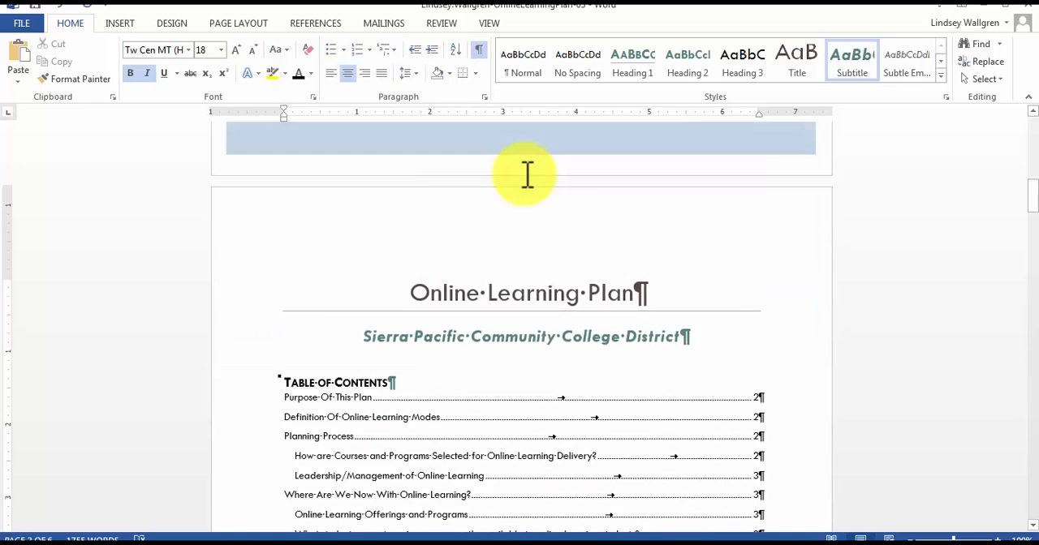
scroll(528, 174, "down", 5)
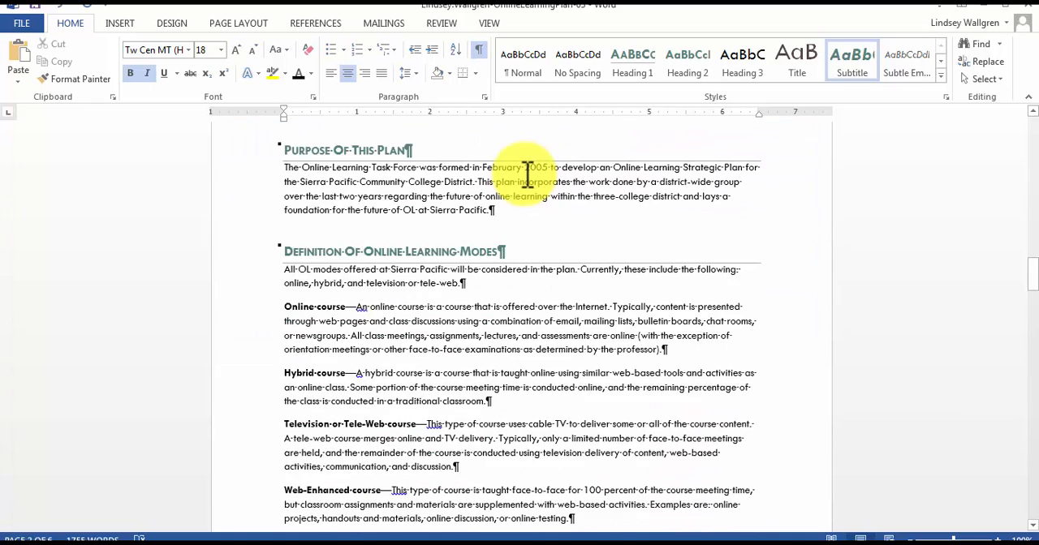
scroll(528, 172, "down", 3)
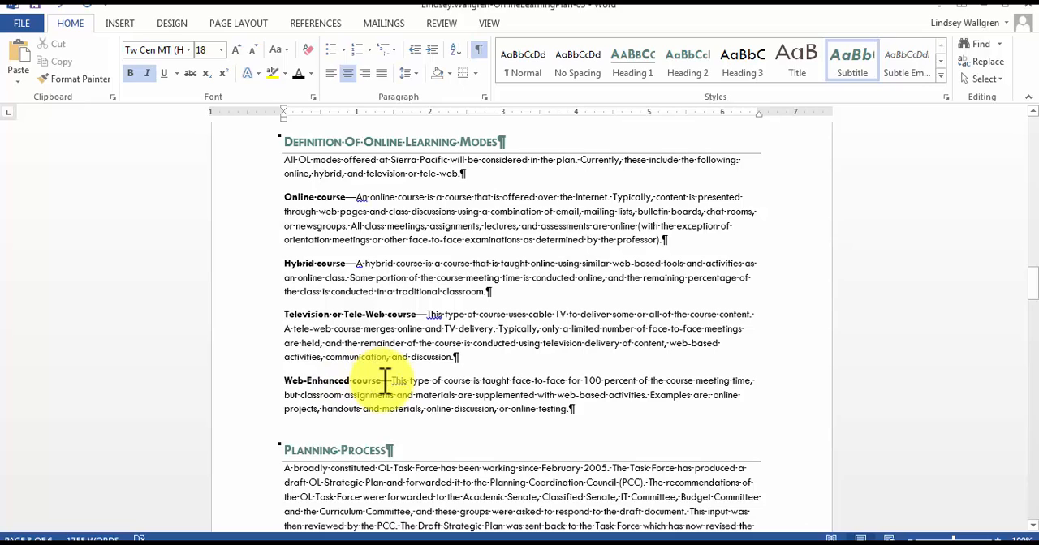
left_click(382, 381)
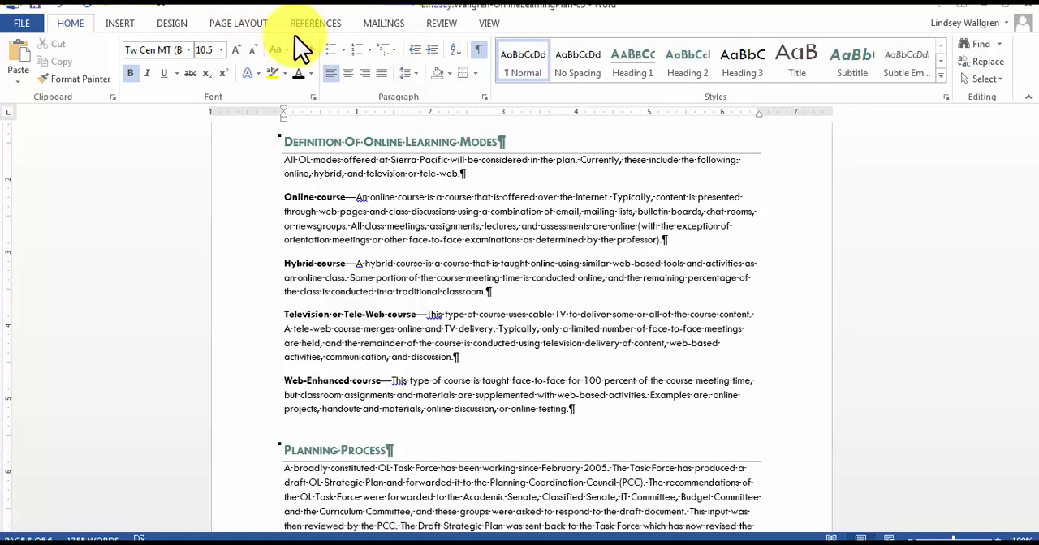
left_click(317, 26)
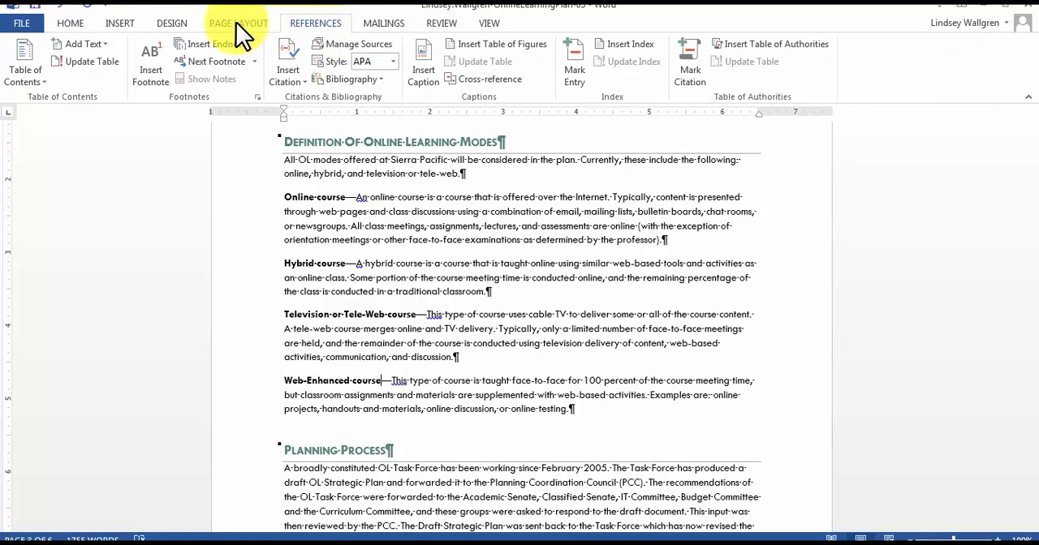
left_click(201, 49)
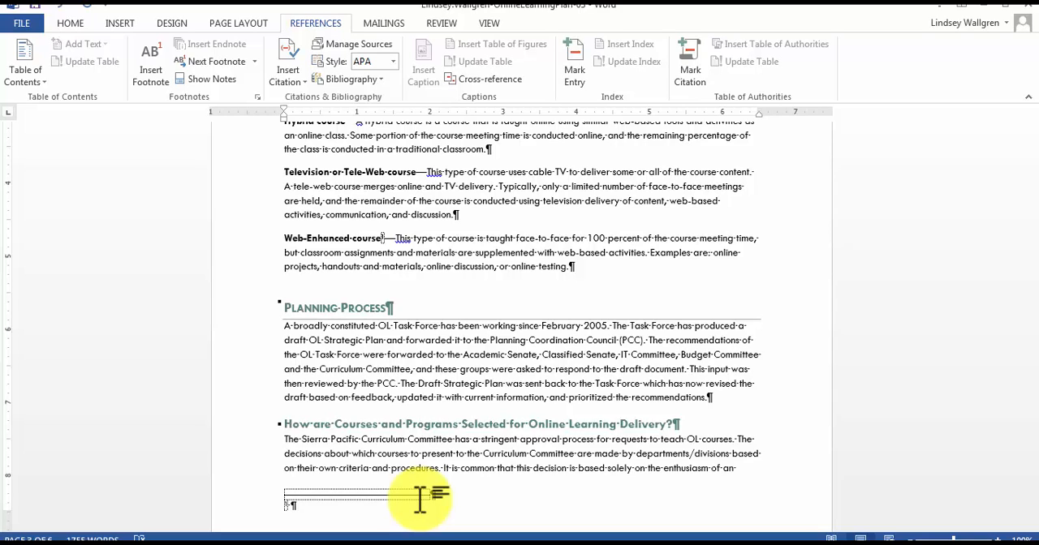
Enter the footnote text "Just for clarification, this is a non-OL course that uses OL tools.".
type("Just for clarification, this is a")
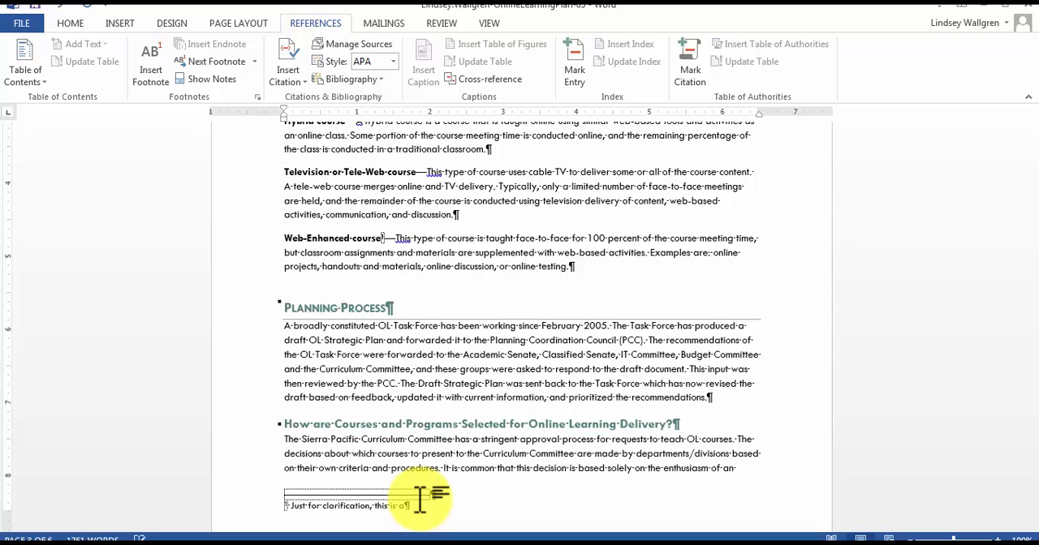
type(" non-OL course that uses")
key("BackSpace")
key("BackSpace")
type("es OL")
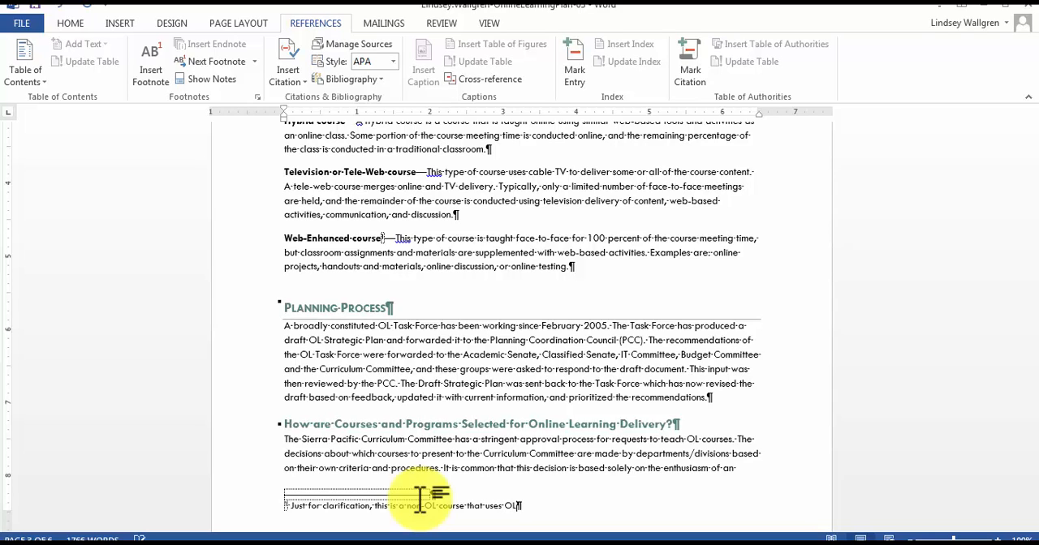
type(" tools.")
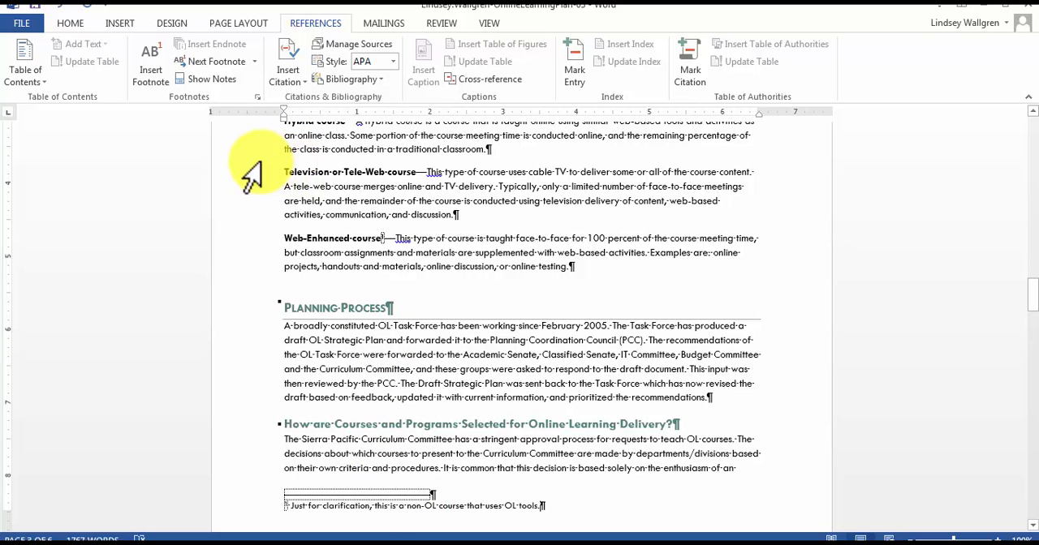
Insert a footnote after "online learning" in the Purpose Of This Plan paragraph.
scroll(352, 225, "up", 7)
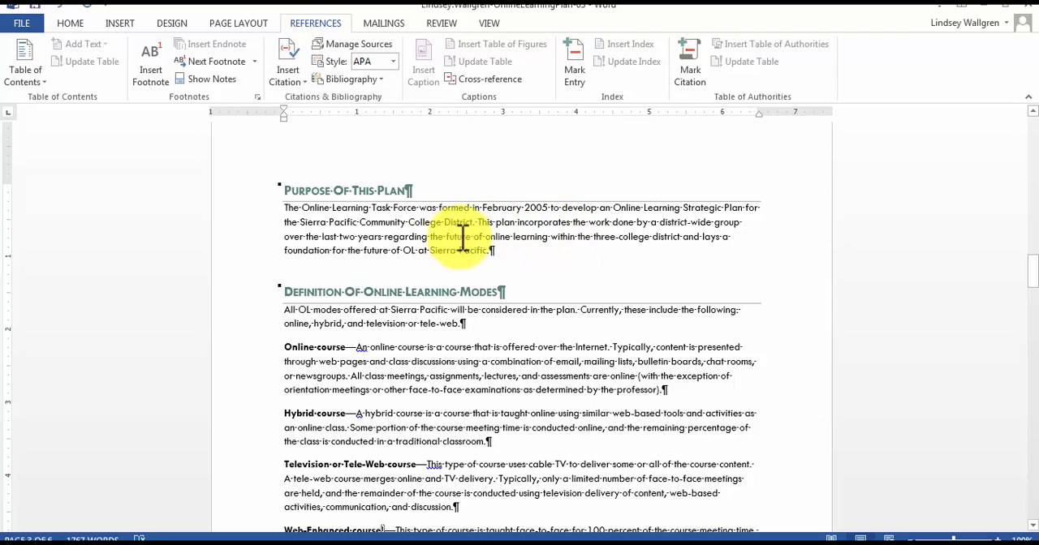
left_click(548, 236)
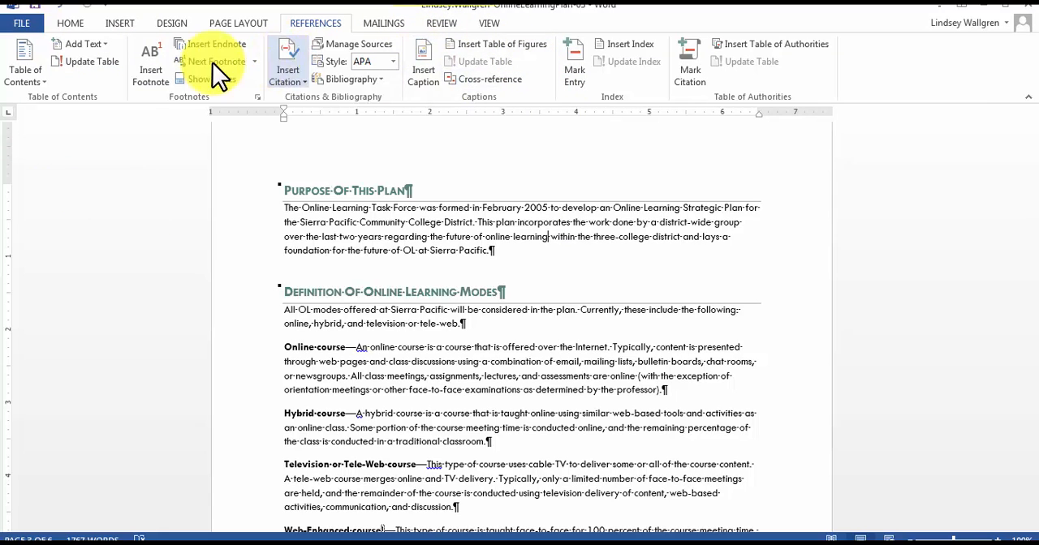
left_click(144, 77)
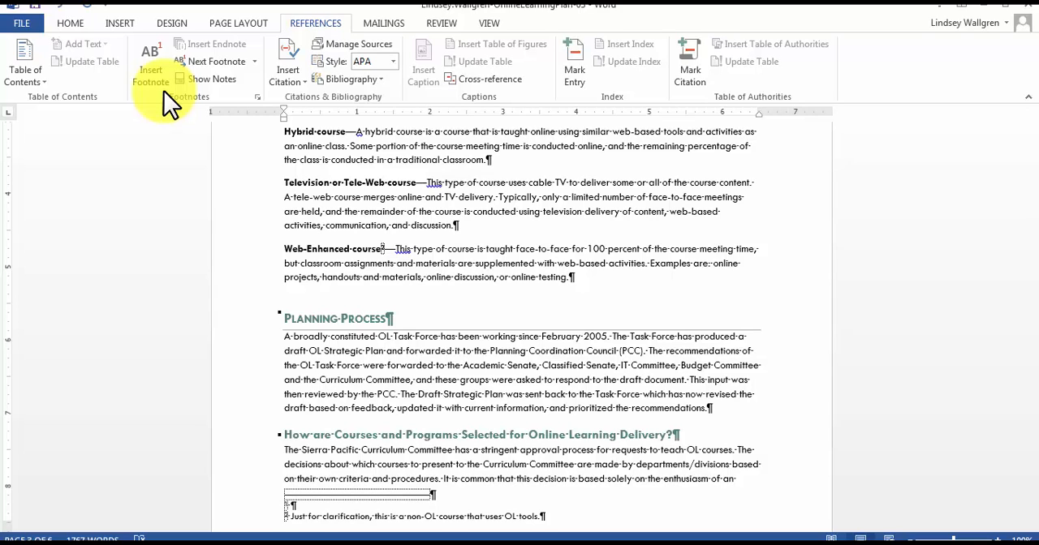
Enter the footnote text "Online learning will be referred to as OL throughout this document.".
type("Onloine lea")
type("reaning will be")
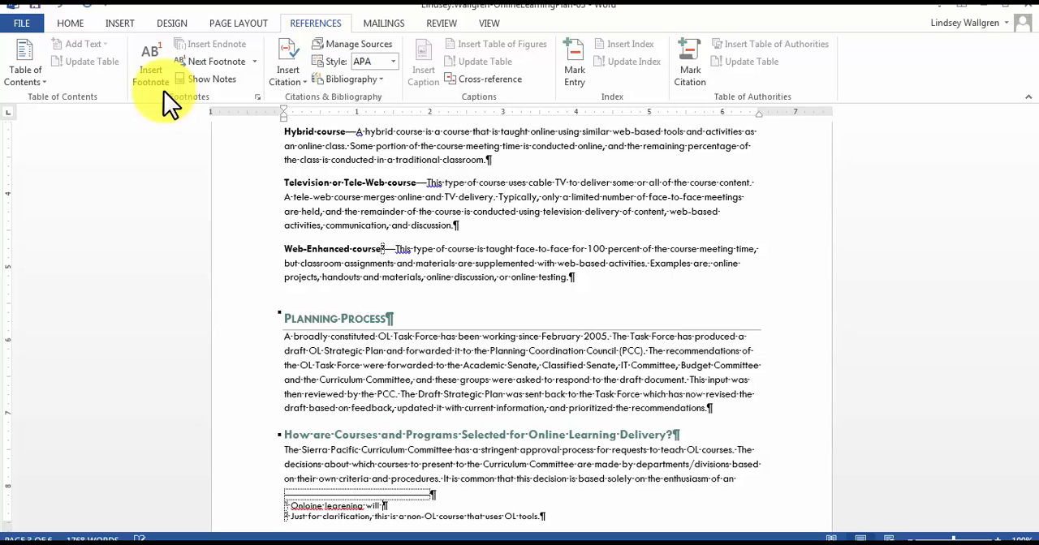
key("BackSpace")
key("BackSpace")
key("BackSpace")
key("BackSpace")
key("BackSpace")
key("BackSpace")
key("BackSpace")
key("BackSpace")
key("BackSpace")
key("BackSpace")
key("BackSpace")
key("BackSpace")
key("BackSpace")
key("BackSpace")
key("BackSpace")
key("BackSpace")
key("BackSpace")
key("BackSpace")
key("BackSpace")
key("BackSpace")
key("BackSpace")
key("BackSpace")
type("li")
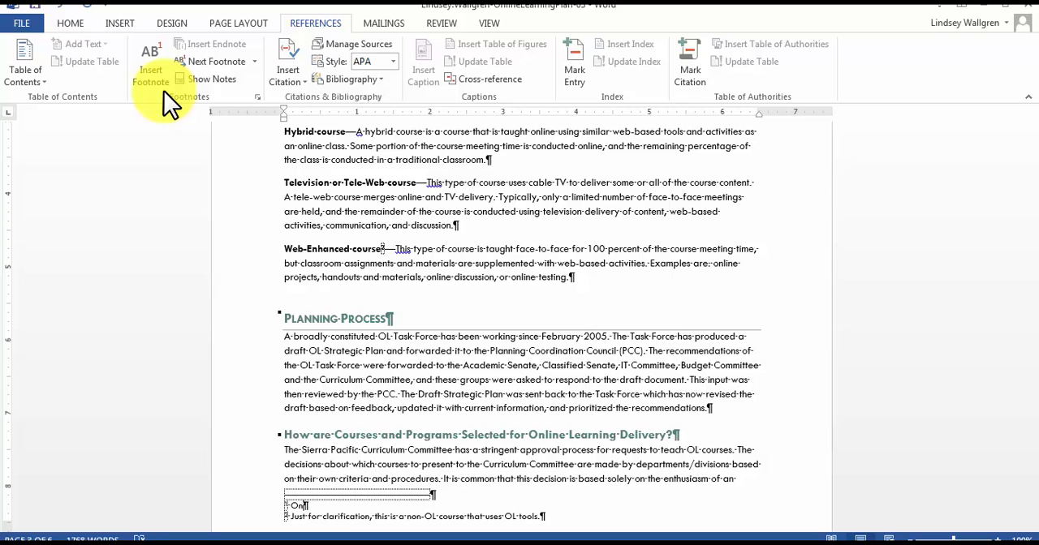
type("ne Learning will b")
key("BackSpace")
key("BackSpace")
key("BackSpace")
key("BackSpace")
key("BackSpace")
key("BackSpace")
key("BackSpace")
key("BackSpace")
key("BackSpace")
key("BackSpace")
key("BackSpace")
key("BackSpace")
key("BackSpace")
key("BackSpace")
key("BackSpace")
type("Inarning will be referred")
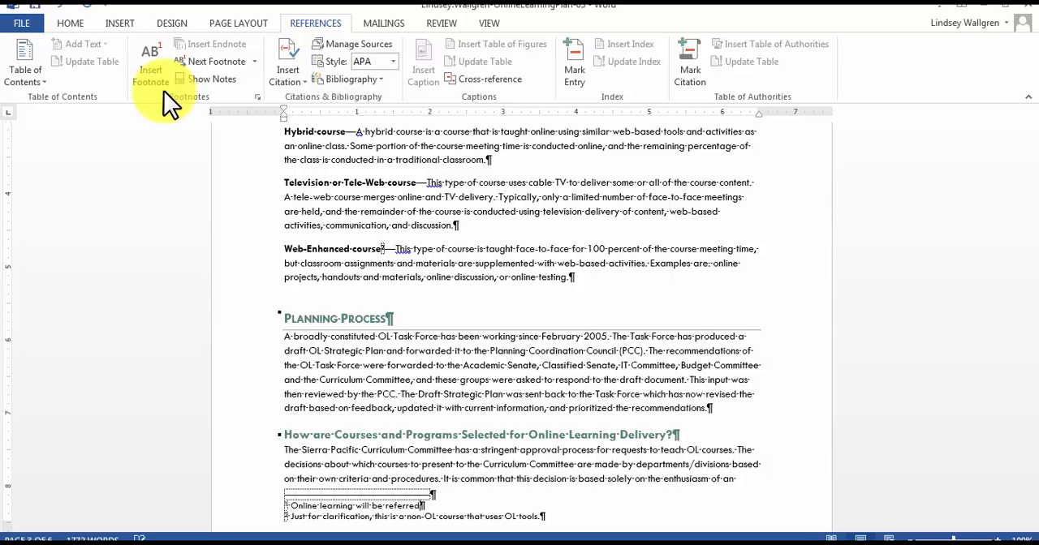
type(" to as OL throughout this")
type("do")
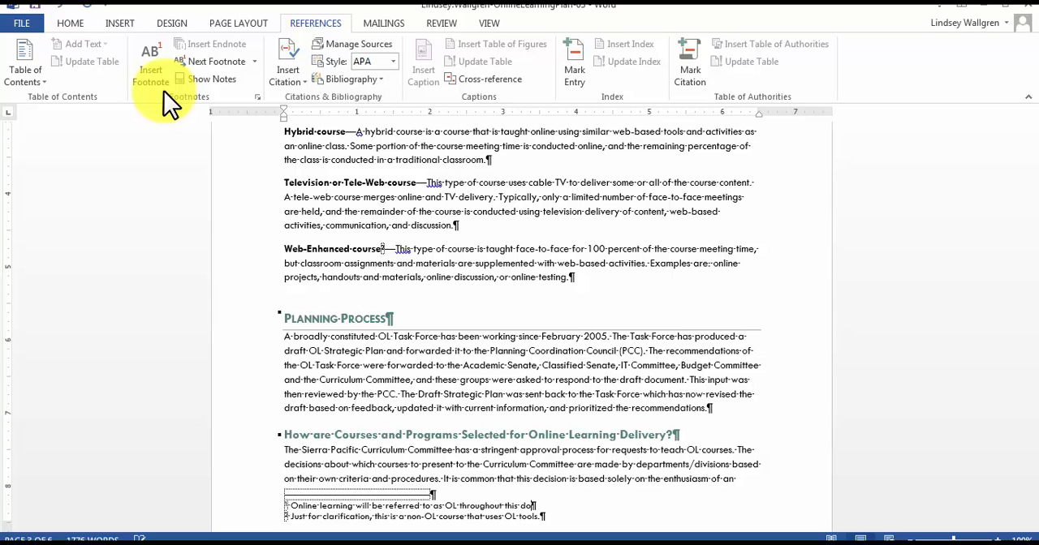
type("cument.")
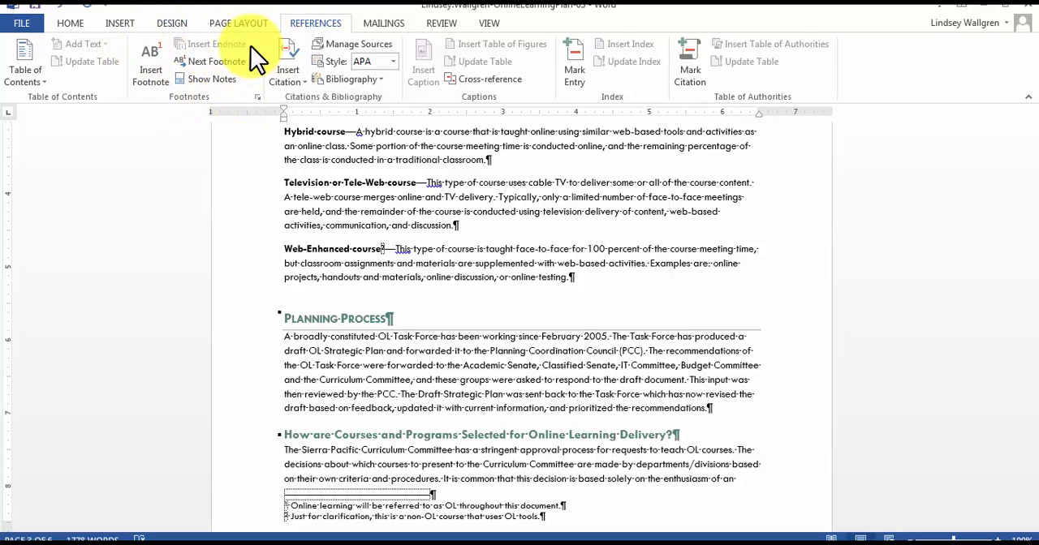
Change the footnote number format to i, ii, iii for the whole document and apply it.
left_click(259, 100)
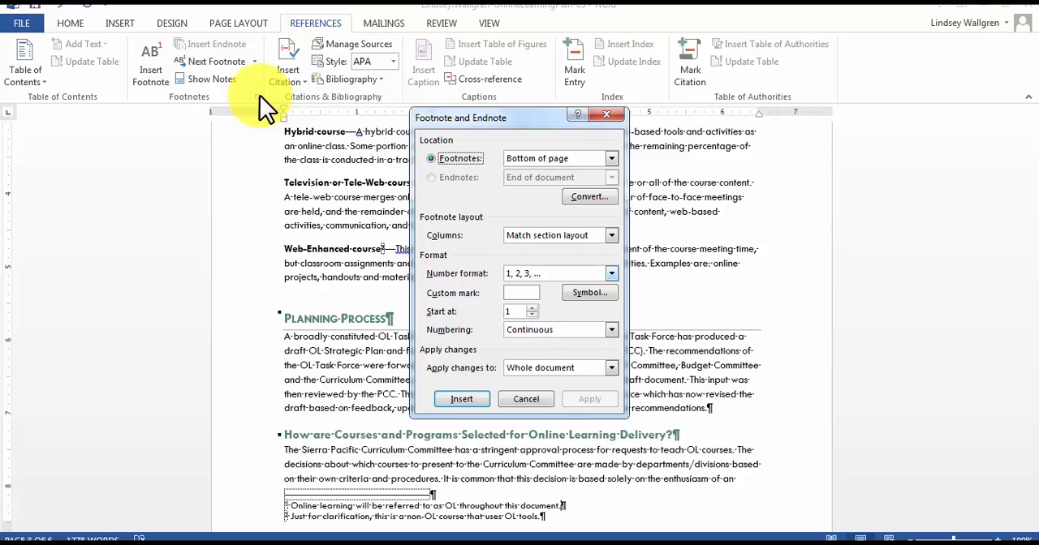
left_click(612, 274)
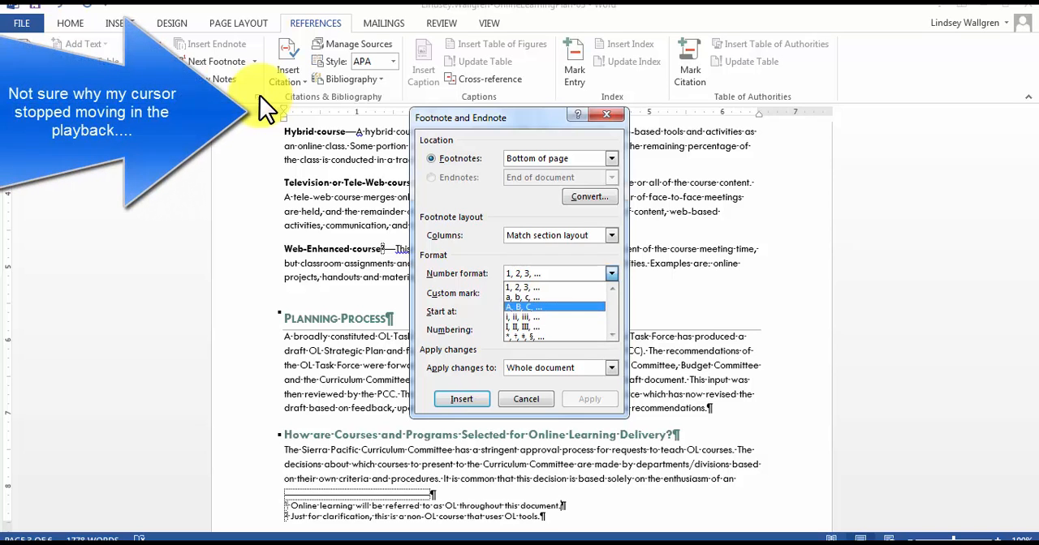
left_click(554, 316)
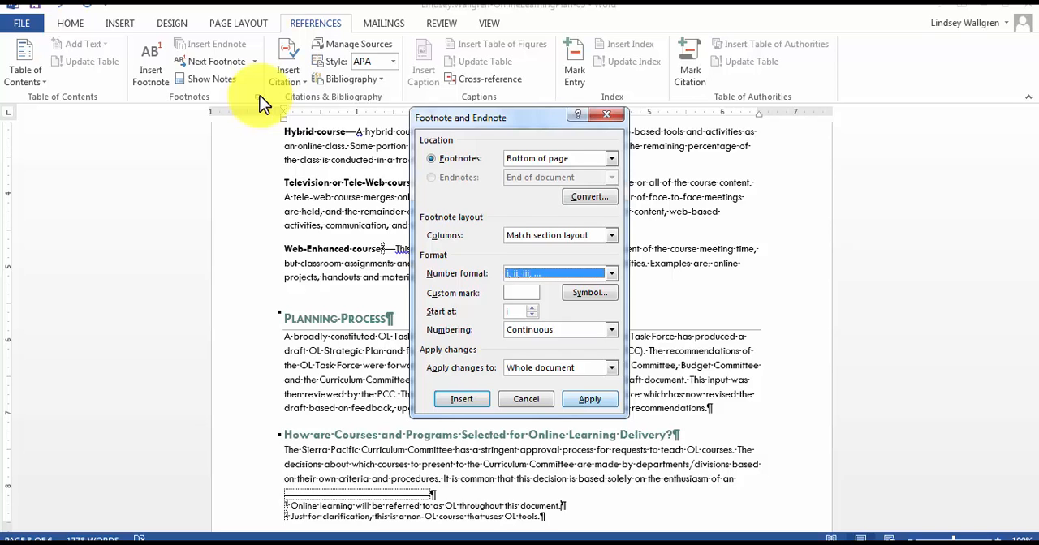
key("alt+a")
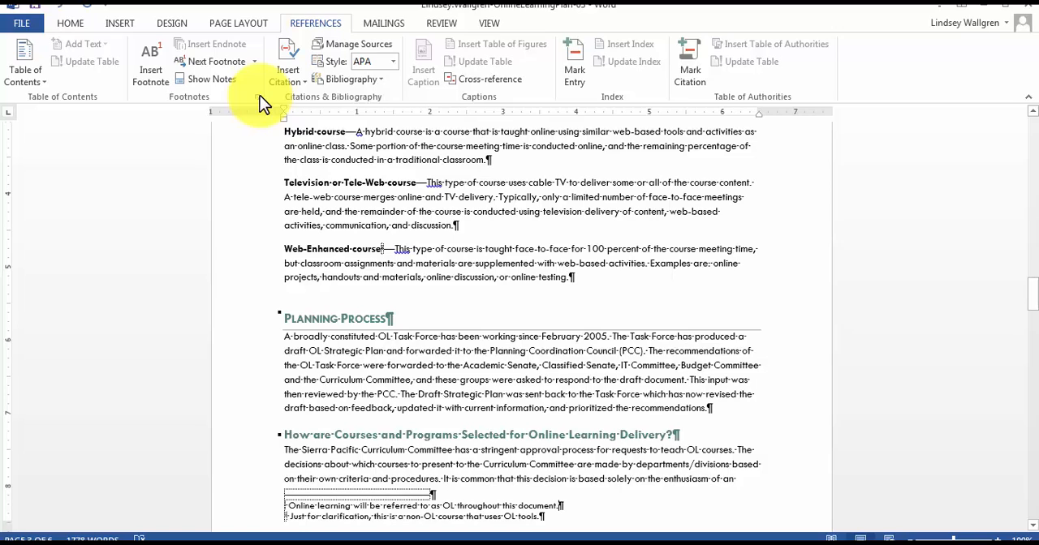
Add a Bold Numbers 3 page number at the top of the page, starting from the title page.
scroll(259, 97, "up", 9)
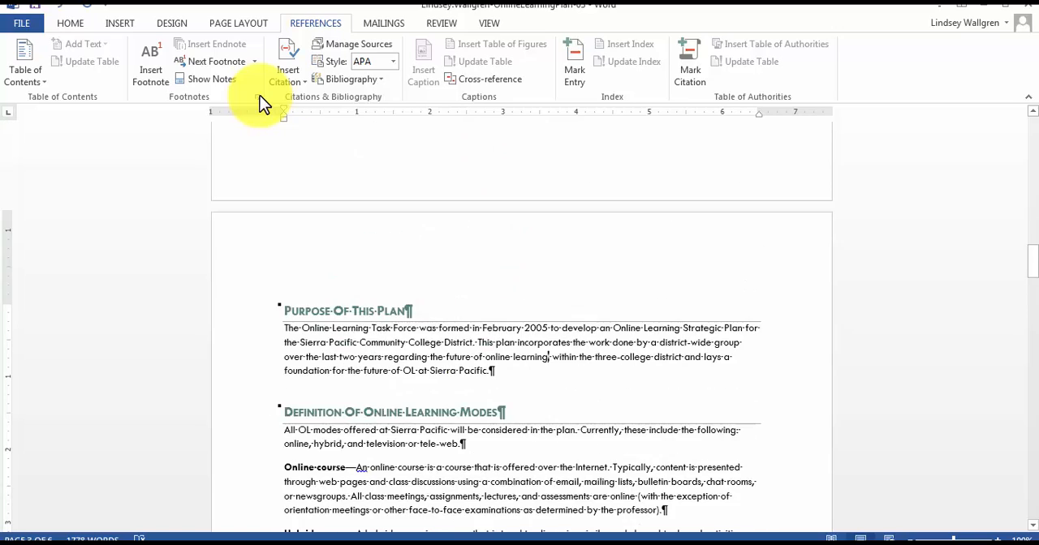
scroll(259, 101, "up", 6)
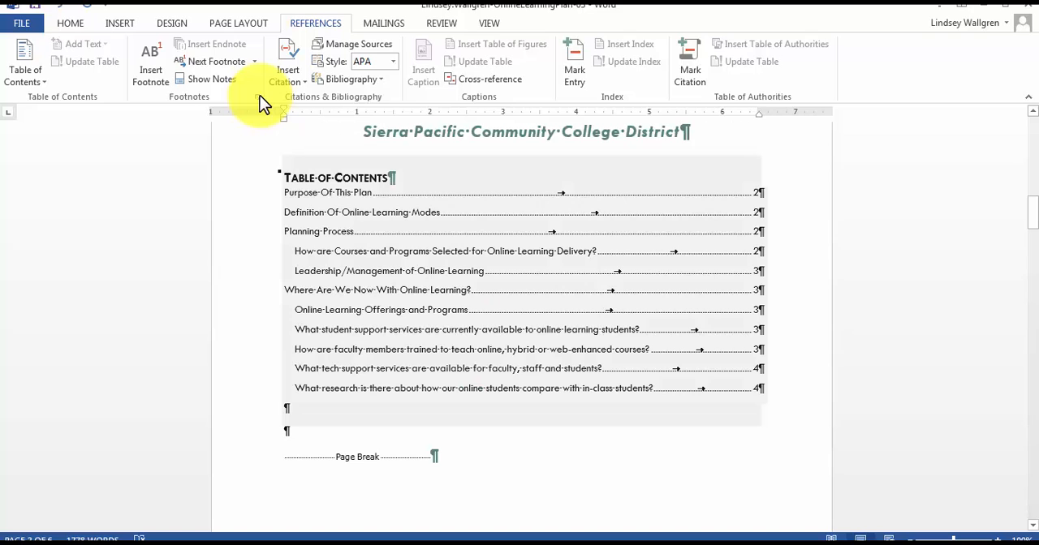
scroll(260, 101, "up", 2)
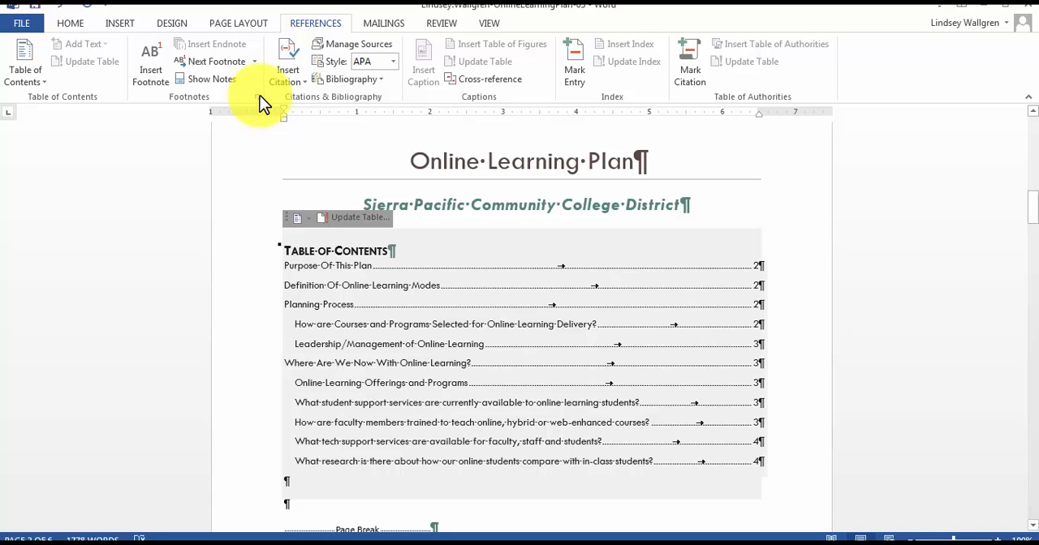
scroll(259, 102, "up", 2)
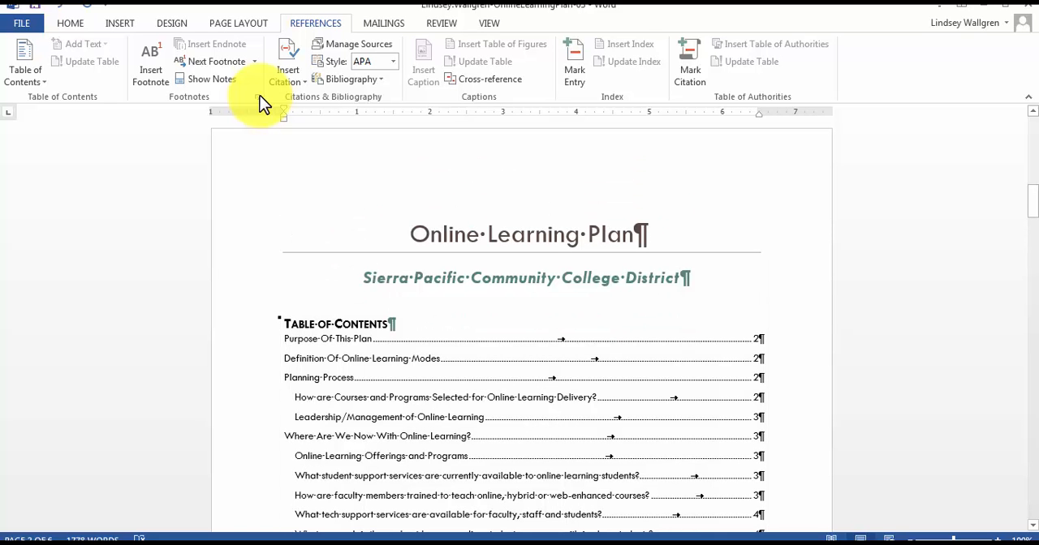
left_click(410, 234)
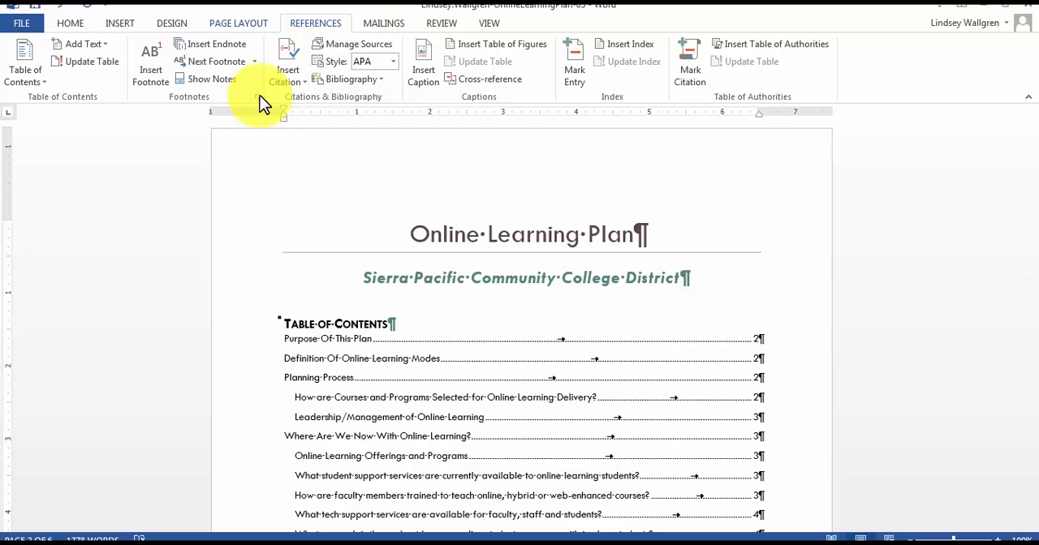
key("alt+n")
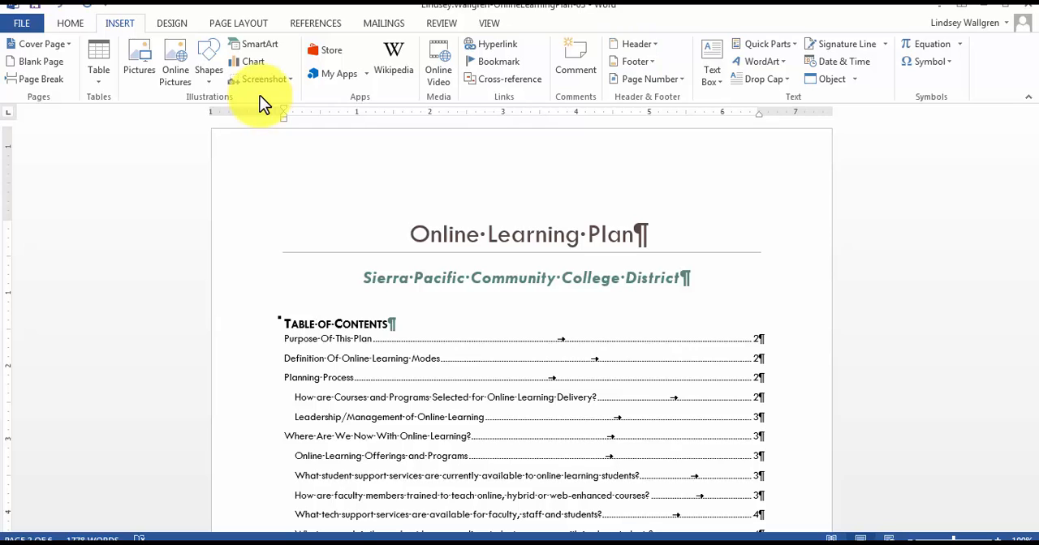
left_click(647, 79)
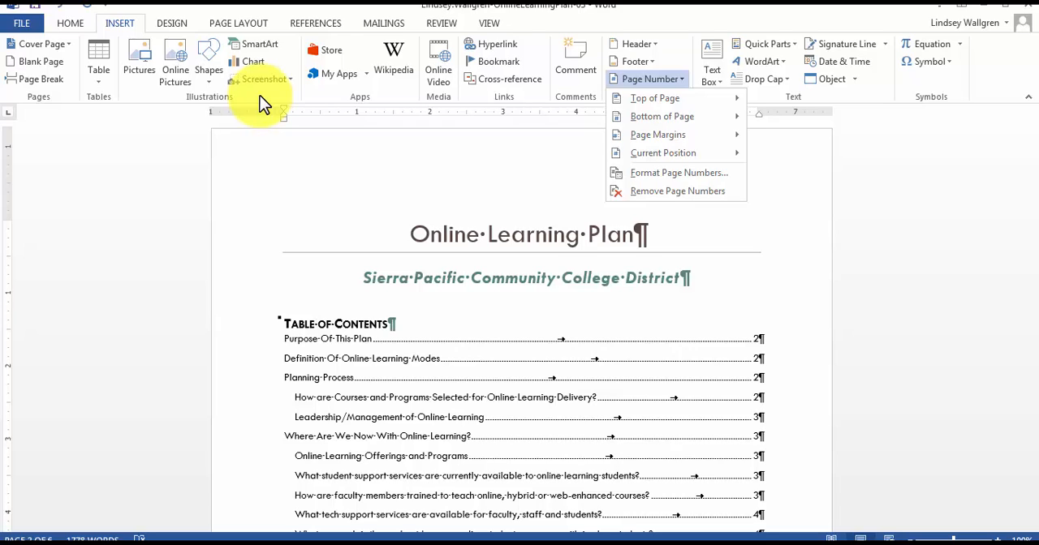
key("t")
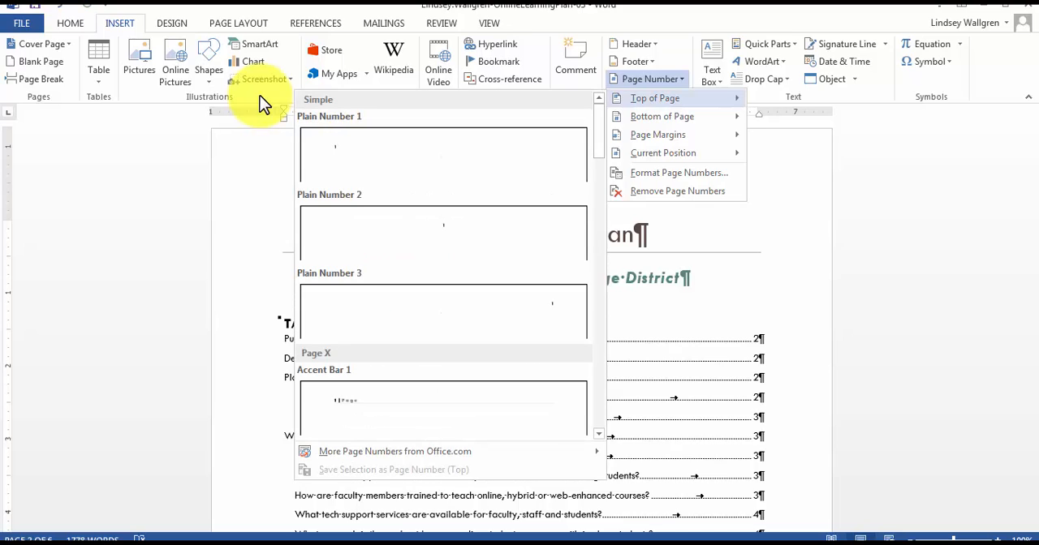
key("Down")
left_click_drag(599, 132, 599, 208)
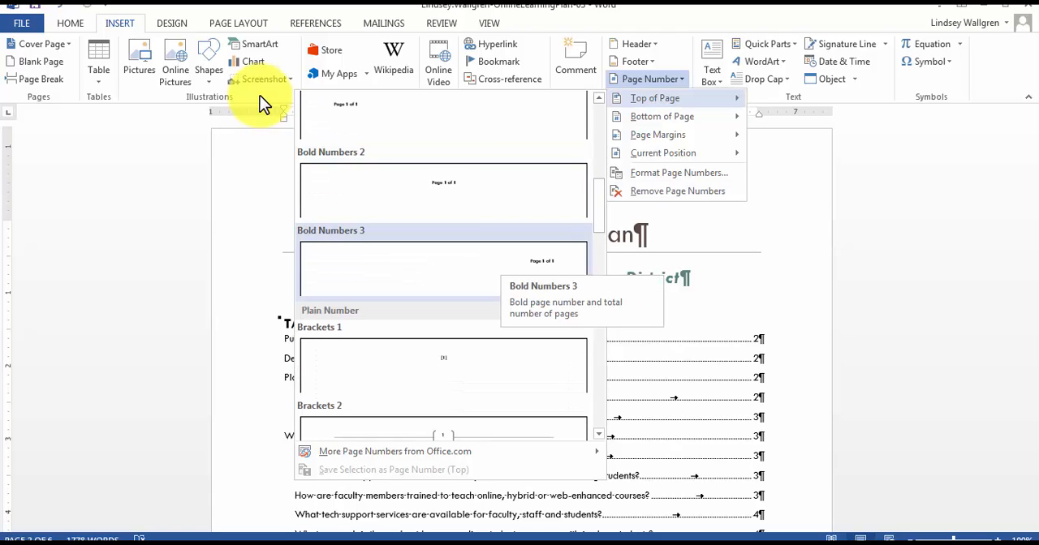
left_click(487, 268)
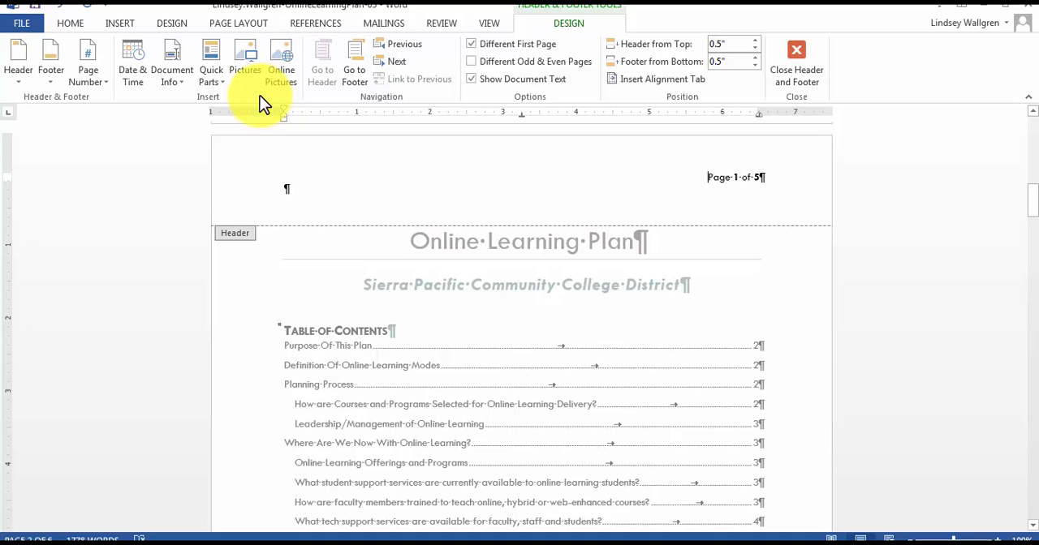
Remove the blank line below the header page number and set the page number text to 10 pt.
key("Down")
key("BackSpace")
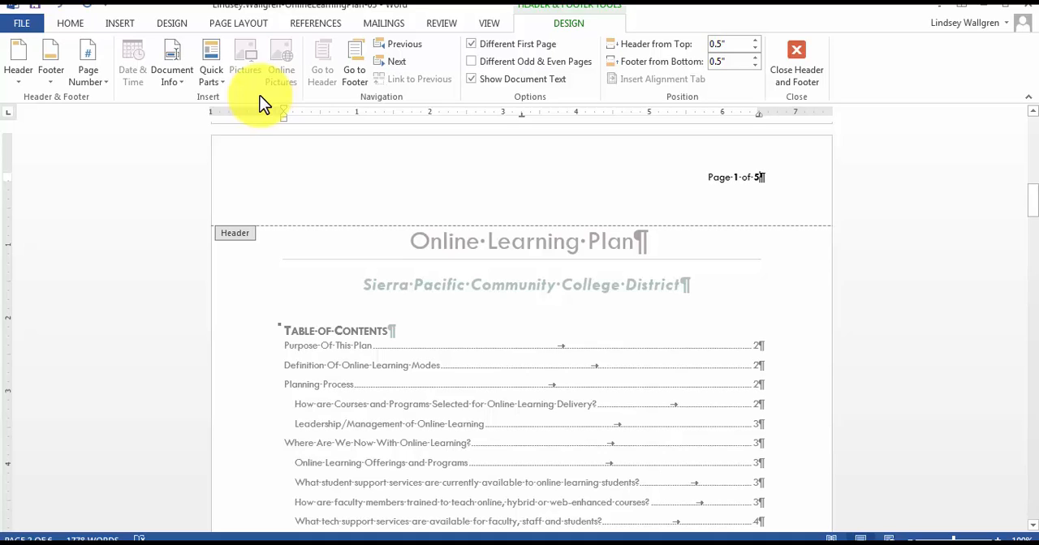
left_click_drag(707, 177, 765, 177)
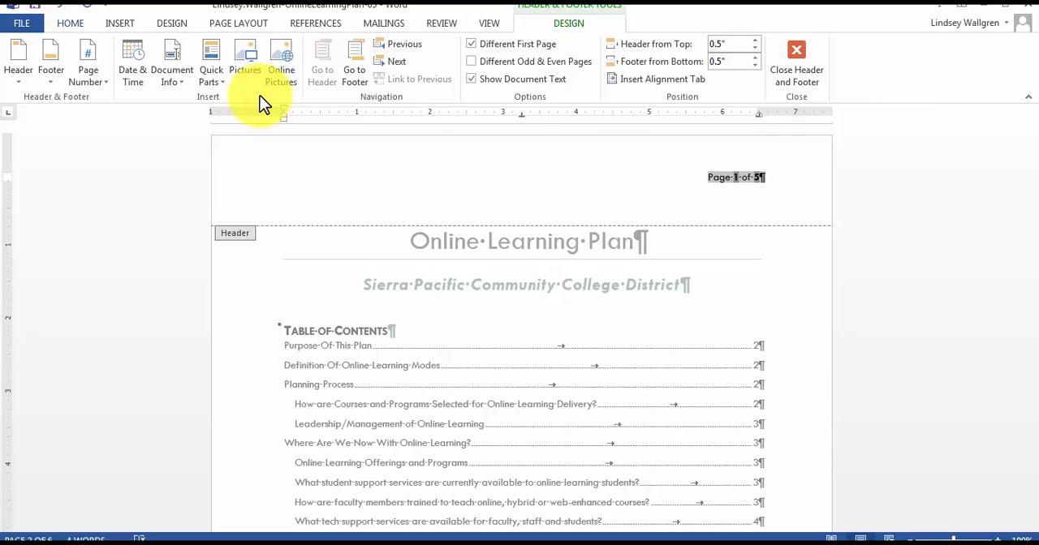
left_click(70, 24)
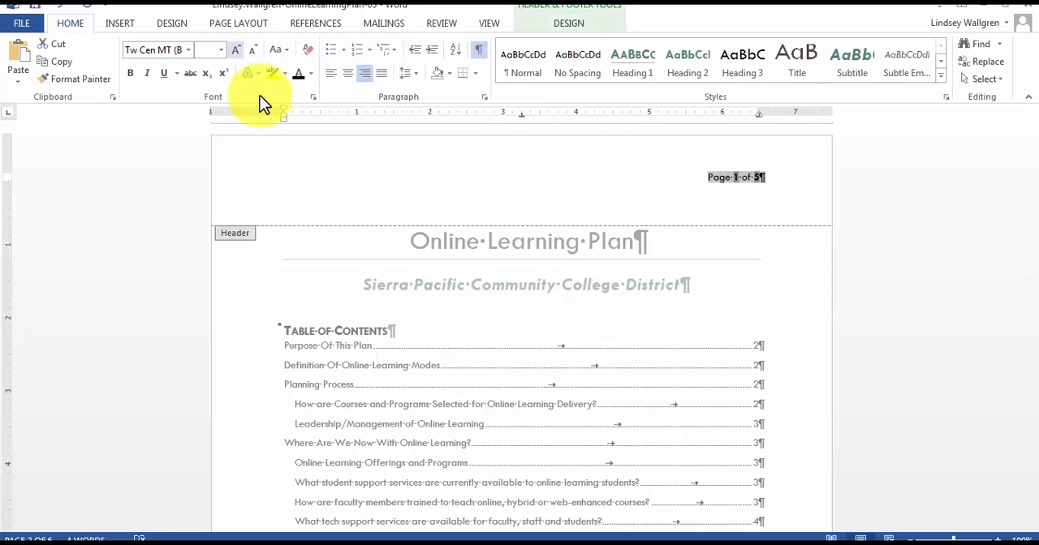
left_click(221, 50)
left_click(202, 97)
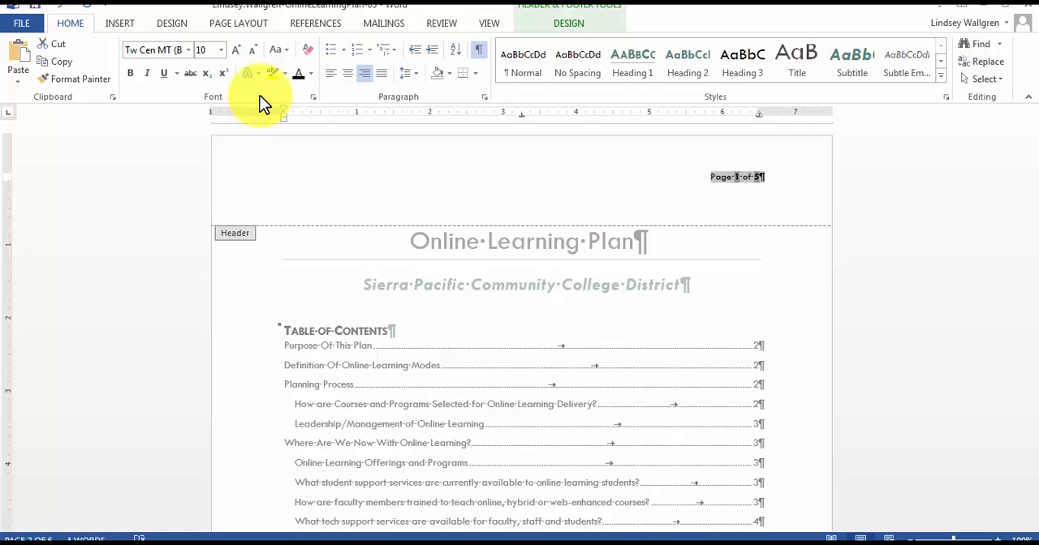
Switch to the footer and insert the Company document property, then delete it again.
scroll(259, 98, "down", 8)
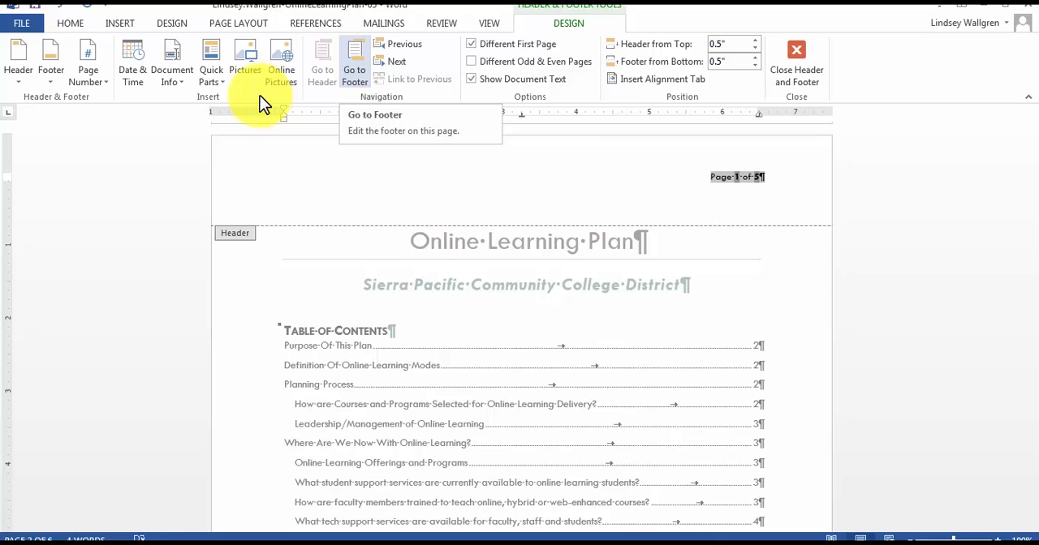
left_click(355, 65)
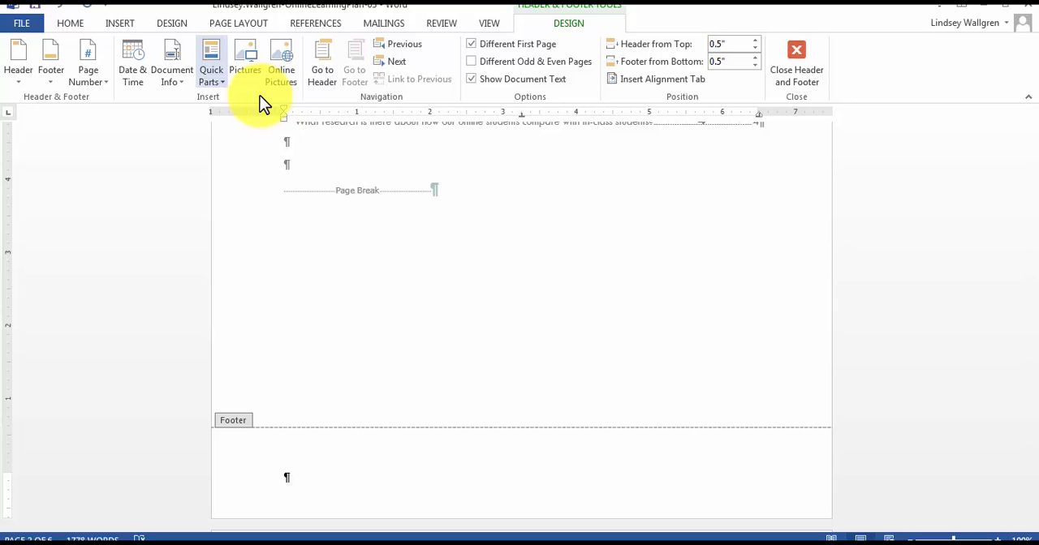
left_click(211, 76)
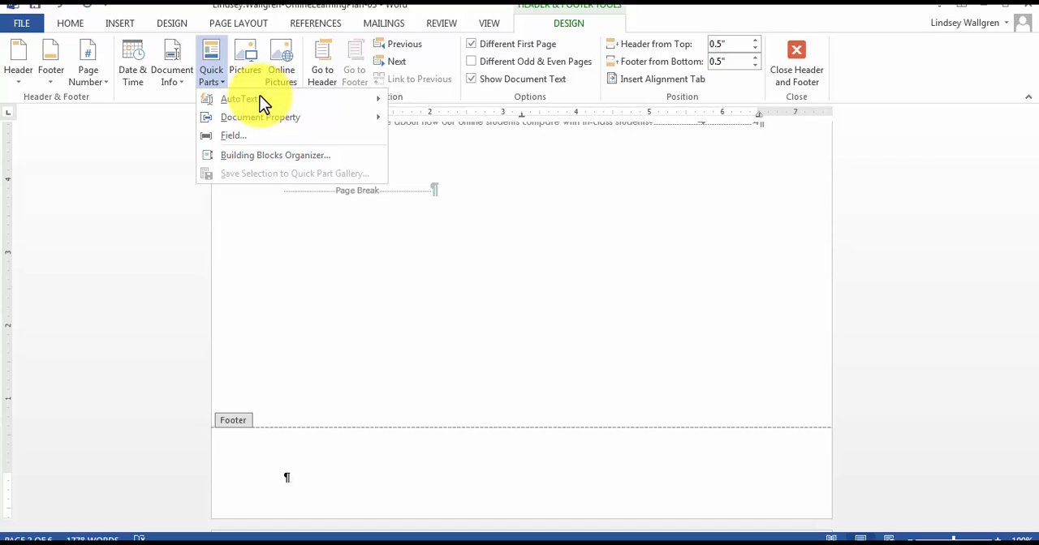
mouse_move(261, 116)
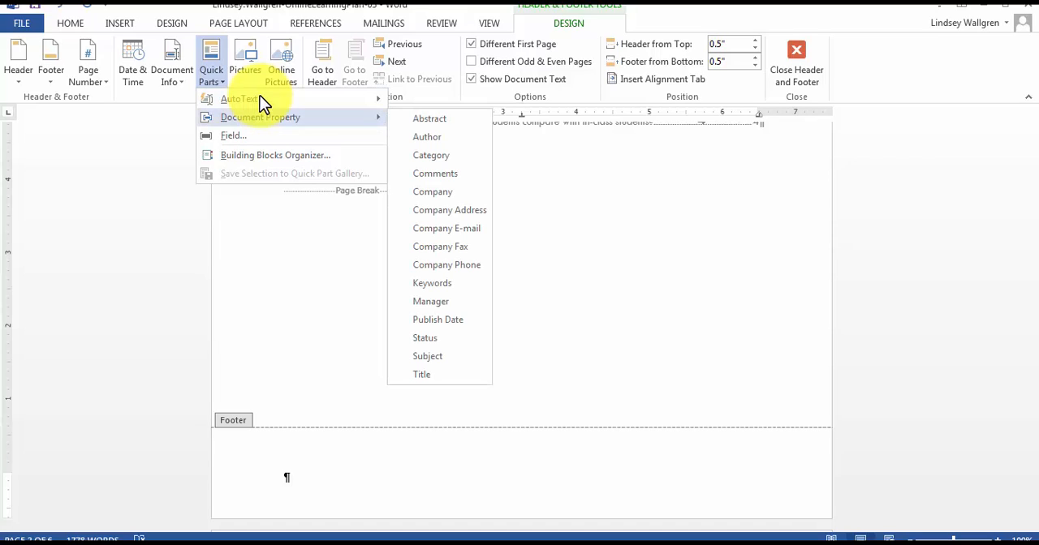
key("Right")
key("Down")
key("Down")
key("Down")
key("Down")
key("Down")
key("Up")
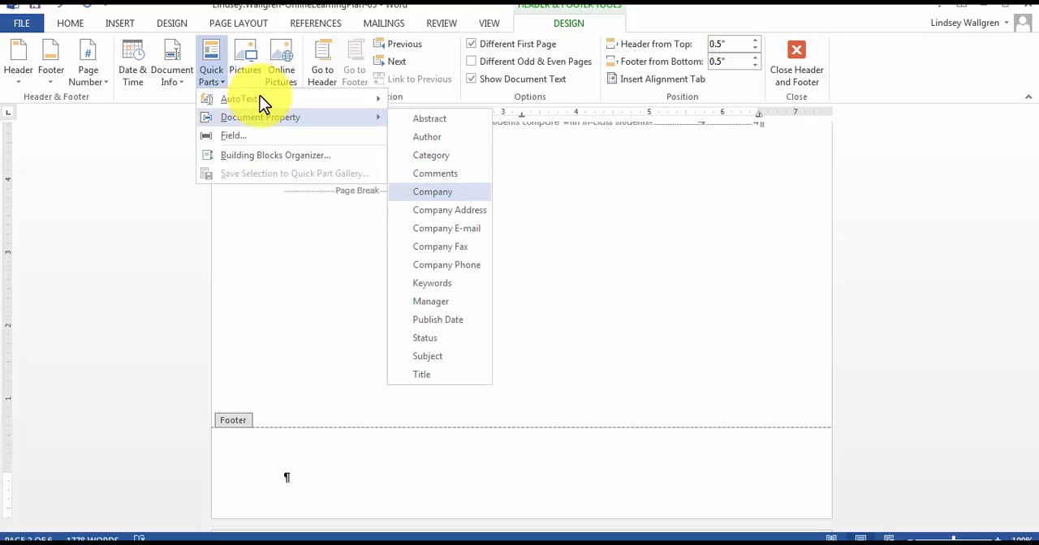
key("Return")
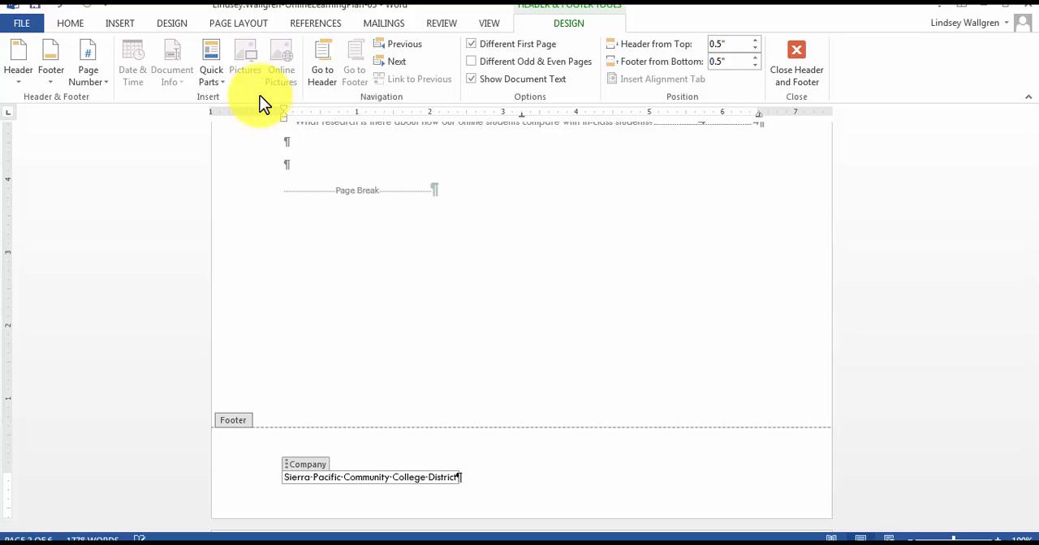
key("ctrl+a")
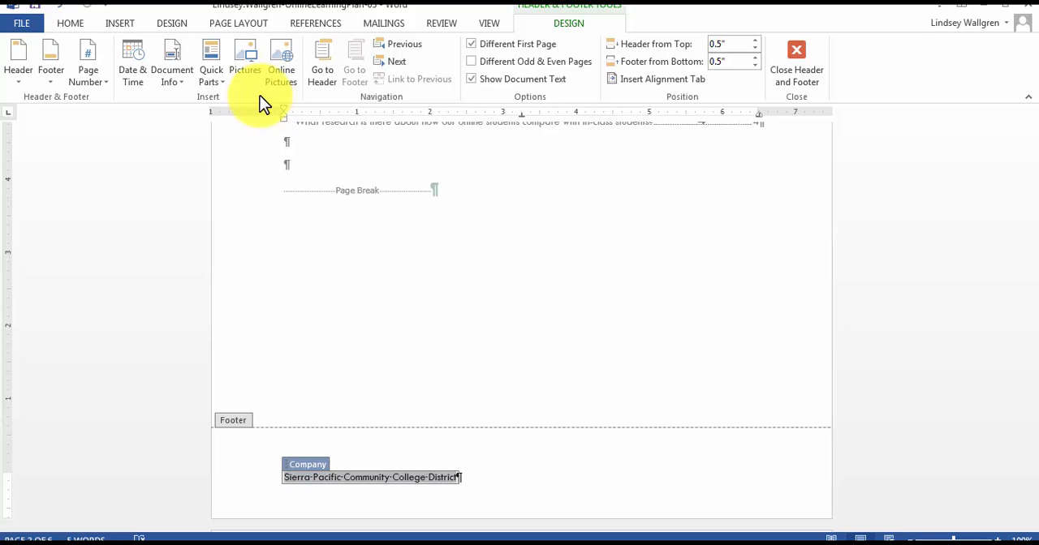
key("Delete")
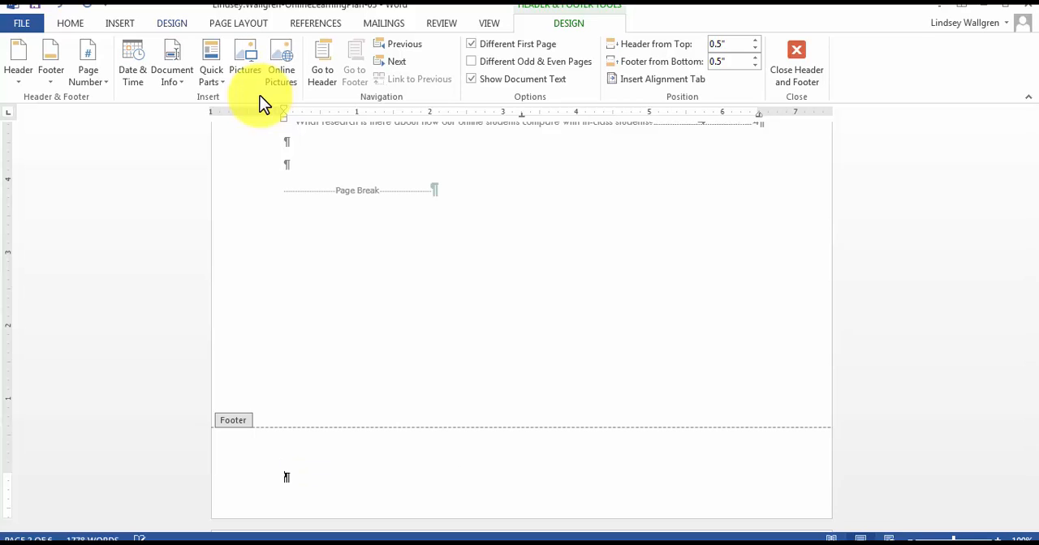
Insert the Title document property into the footer and add a tab after it.
left_click(211, 65)
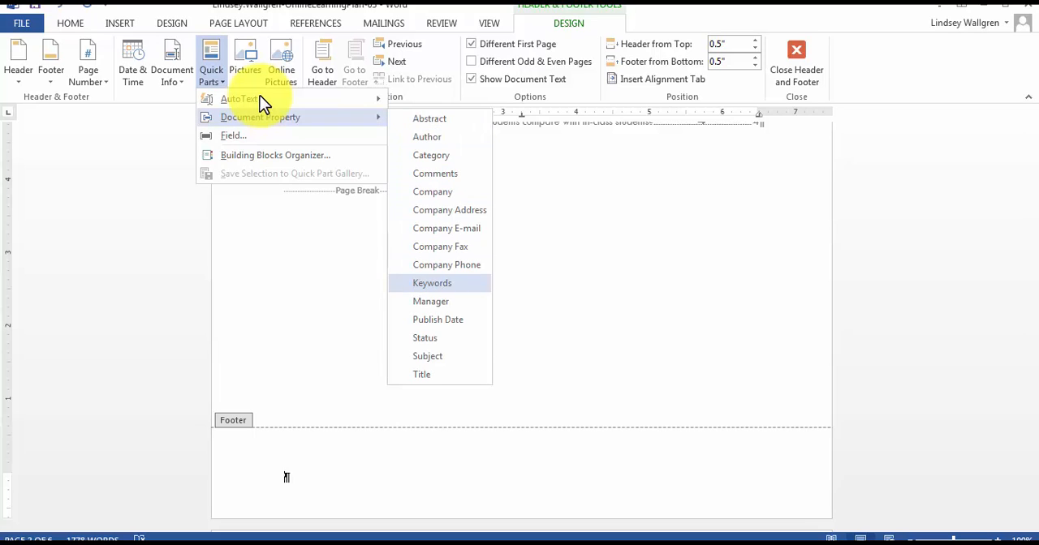
left_click(421, 375)
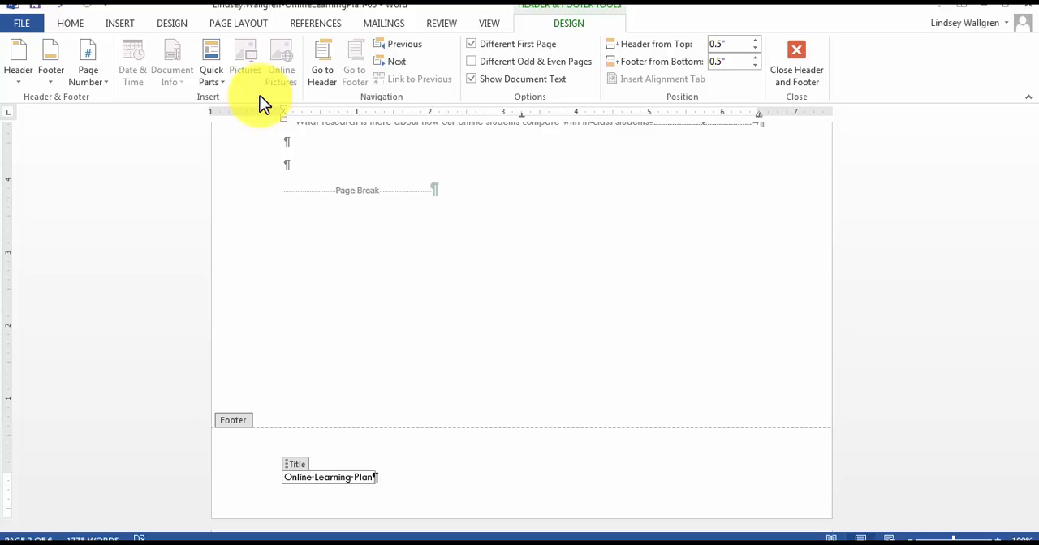
key("Right")
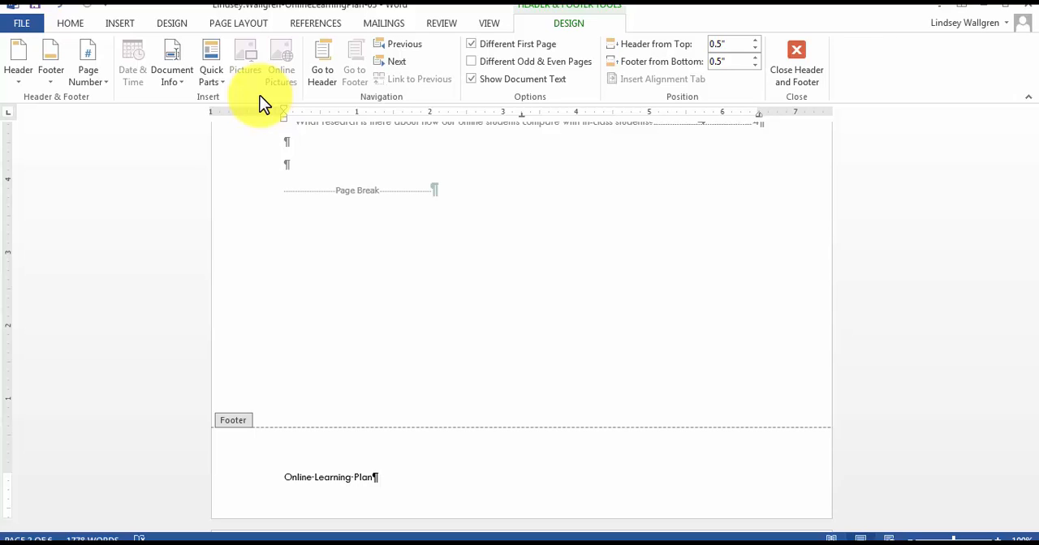
key("Tab")
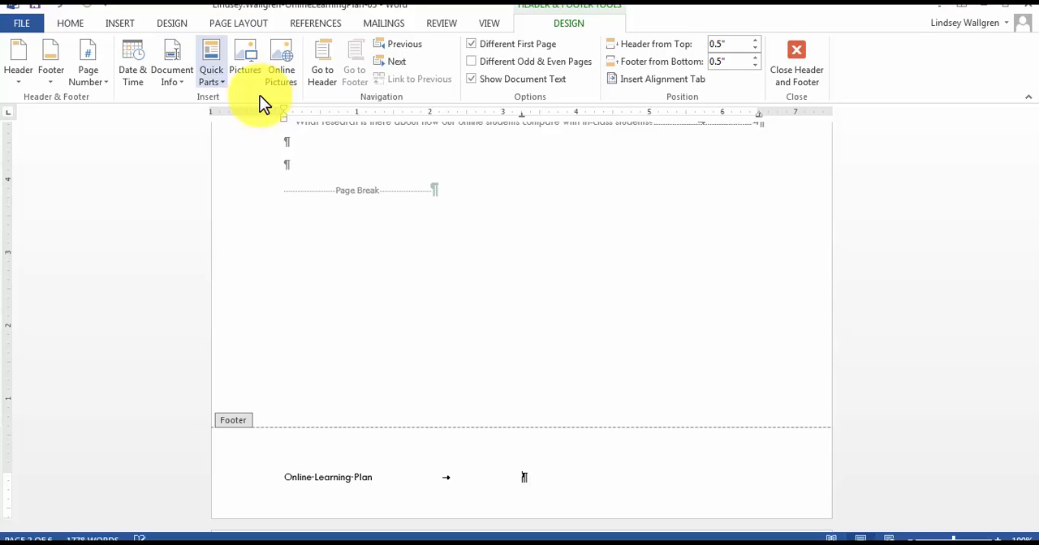
Insert the Company document property after the tab in the footer.
left_click(212, 75)
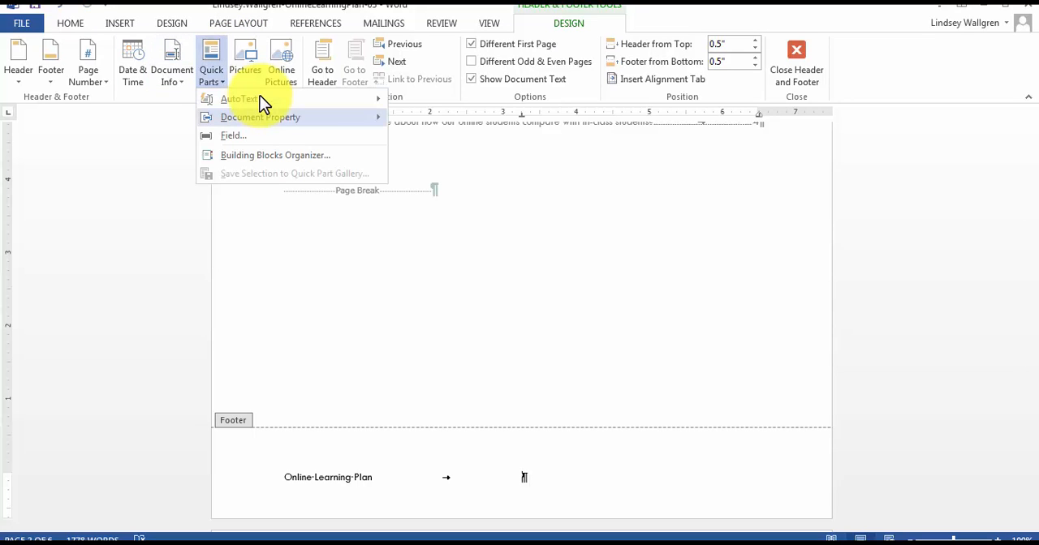
mouse_move(261, 117)
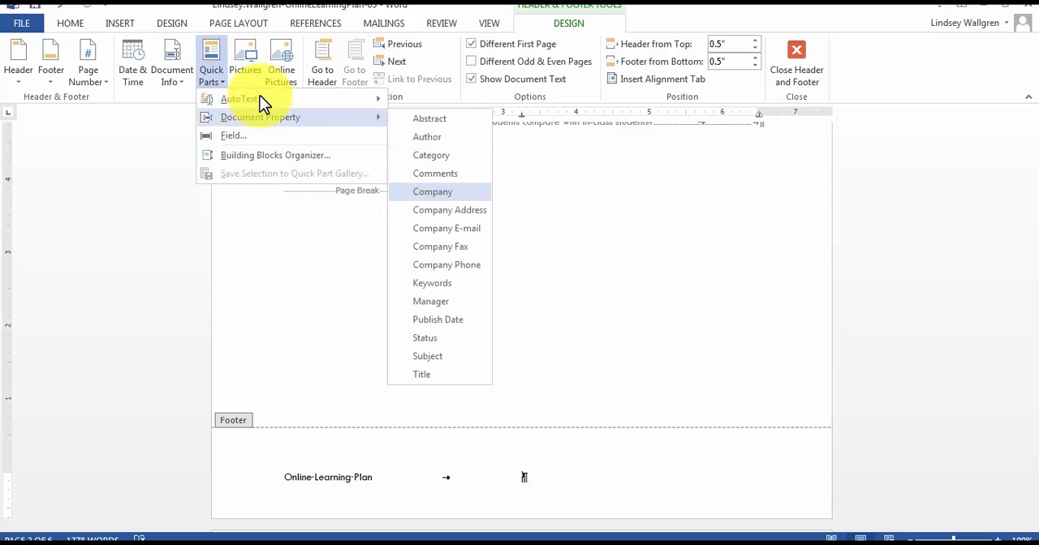
left_click(432, 191)
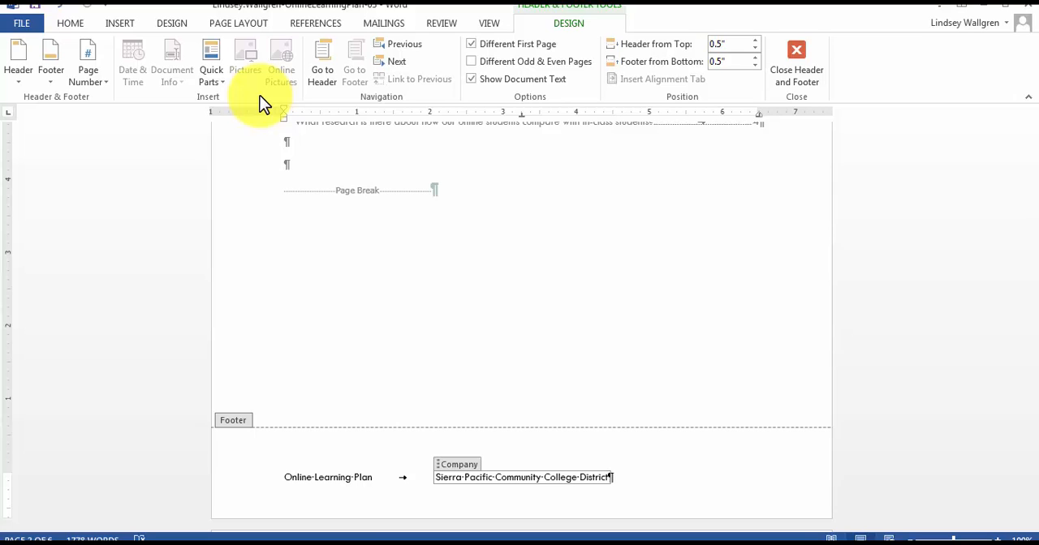
key("Right")
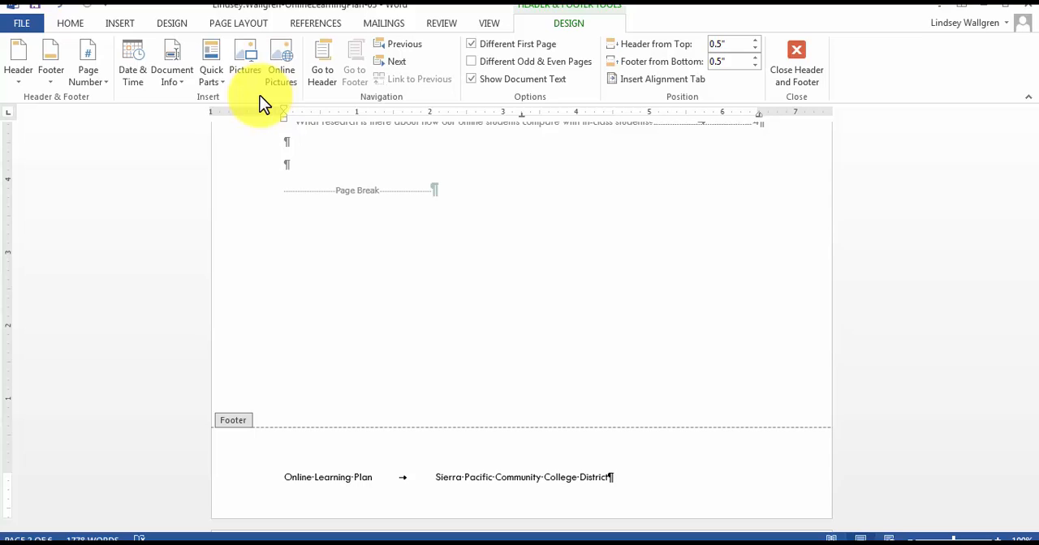
Add another tab and enter the text "Last modified:" at the end of the footer.
key("Tab")
type("ast Mo")
key("BackSpace")
key("BackSpace")
type("modified:")
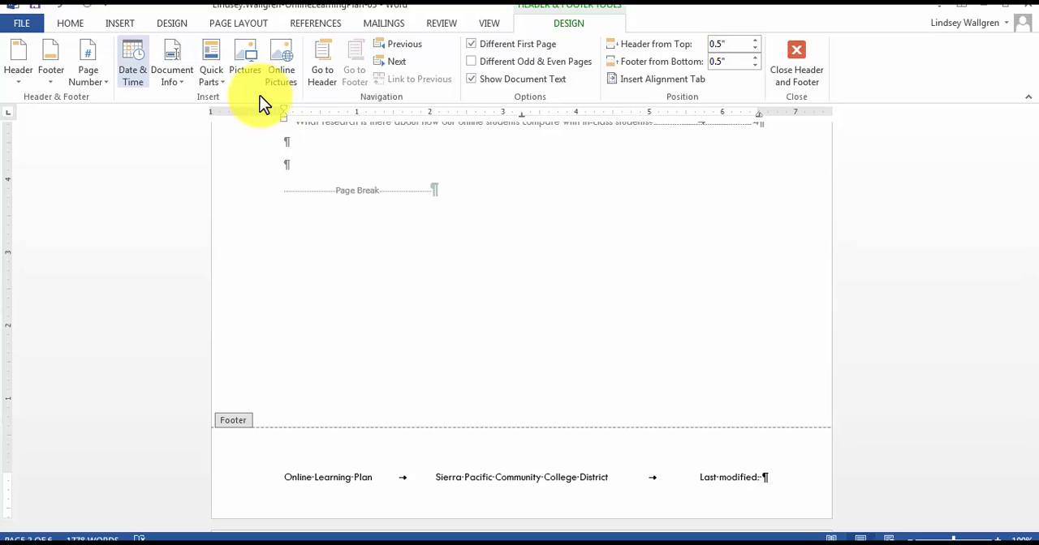
Insert the current date in the 2/1/2015 format after "Last modified:".
left_click(132, 69)
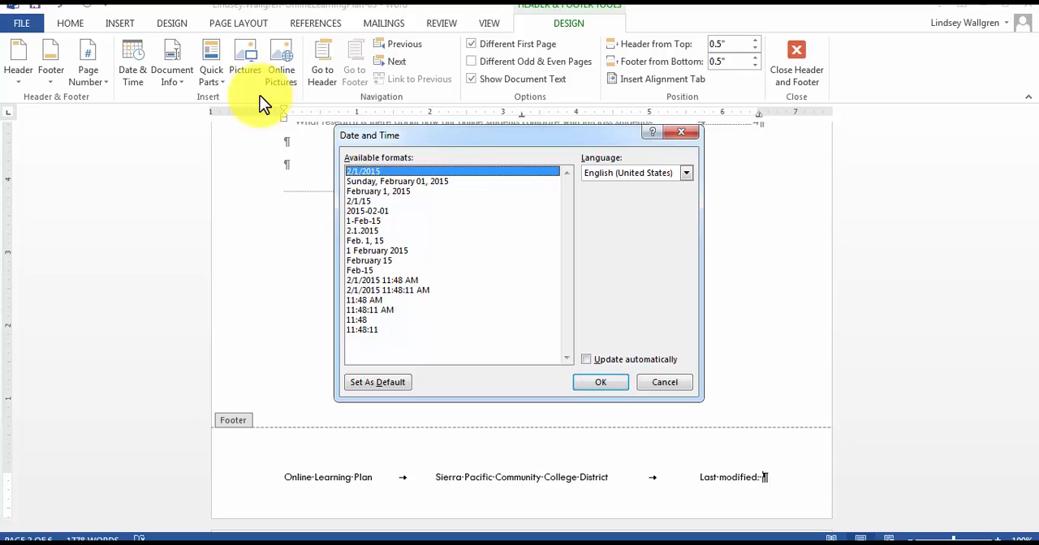
key("Return")
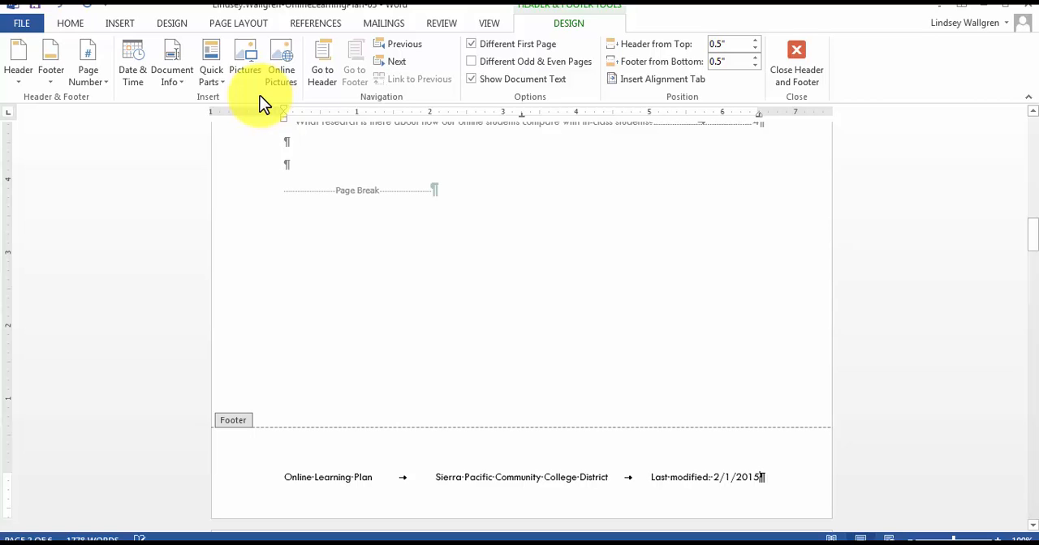
Set all footer text to 10 pt and close the header and footer.
key("ctrl+a")
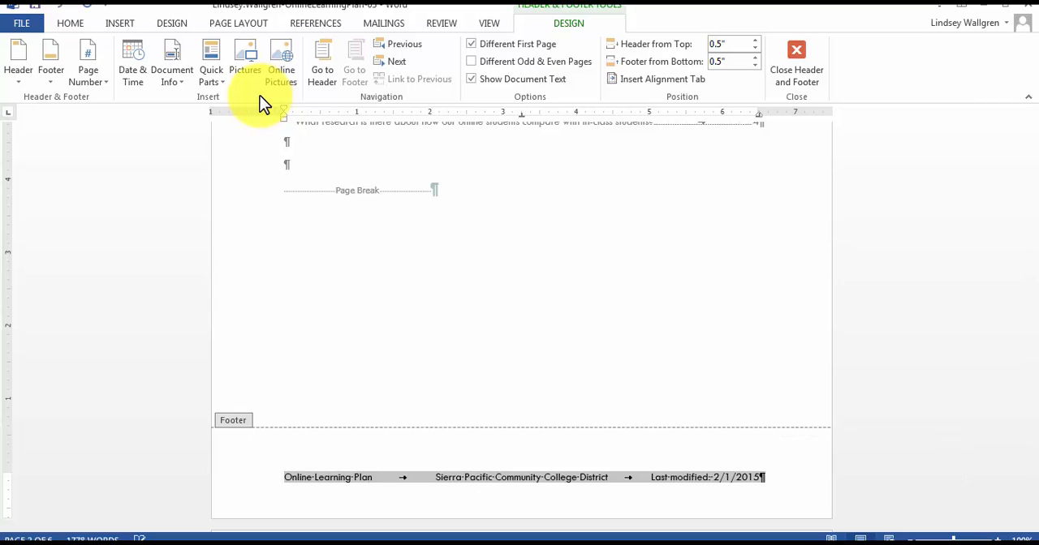
left_click(70, 24)
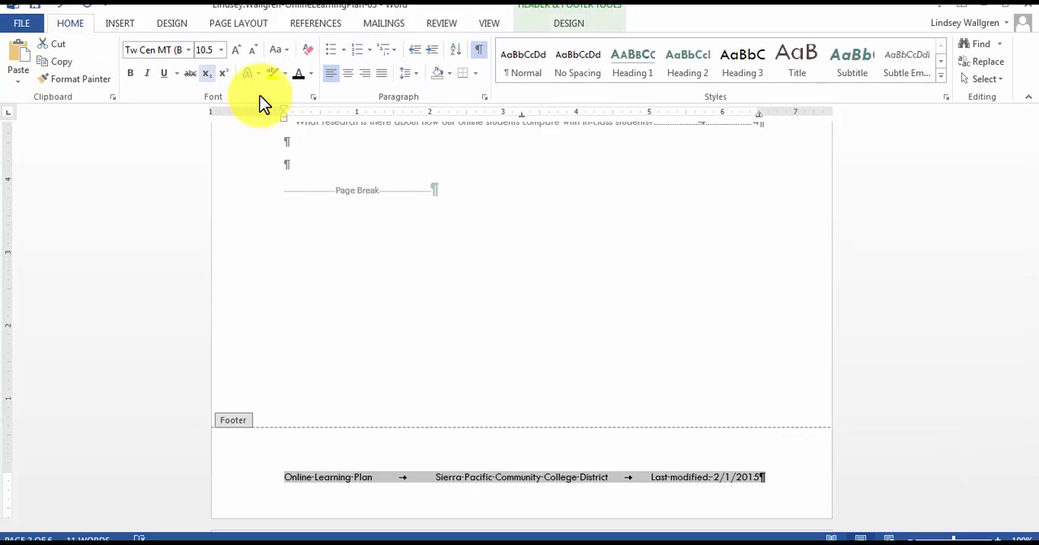
left_click(220, 49)
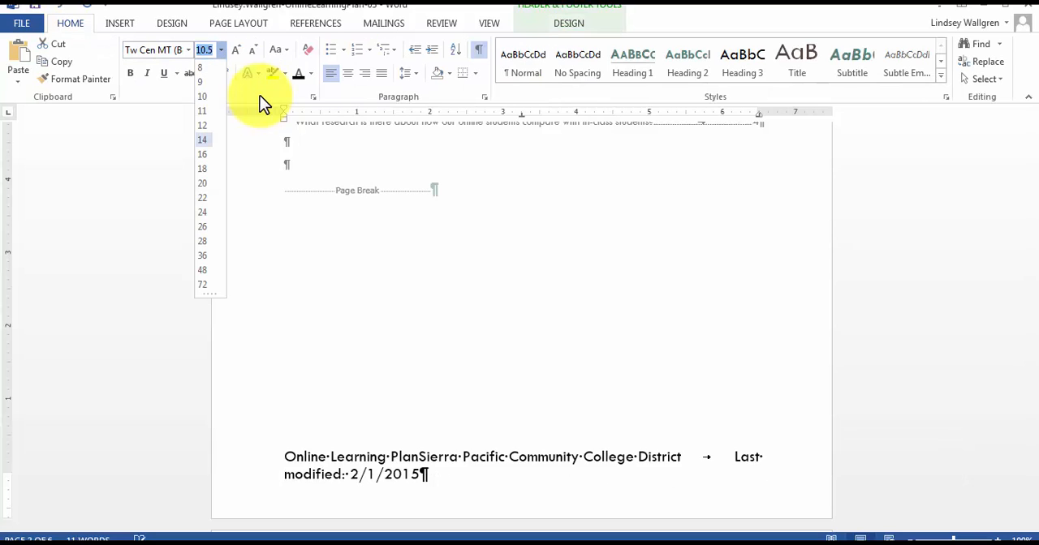
left_click(202, 95)
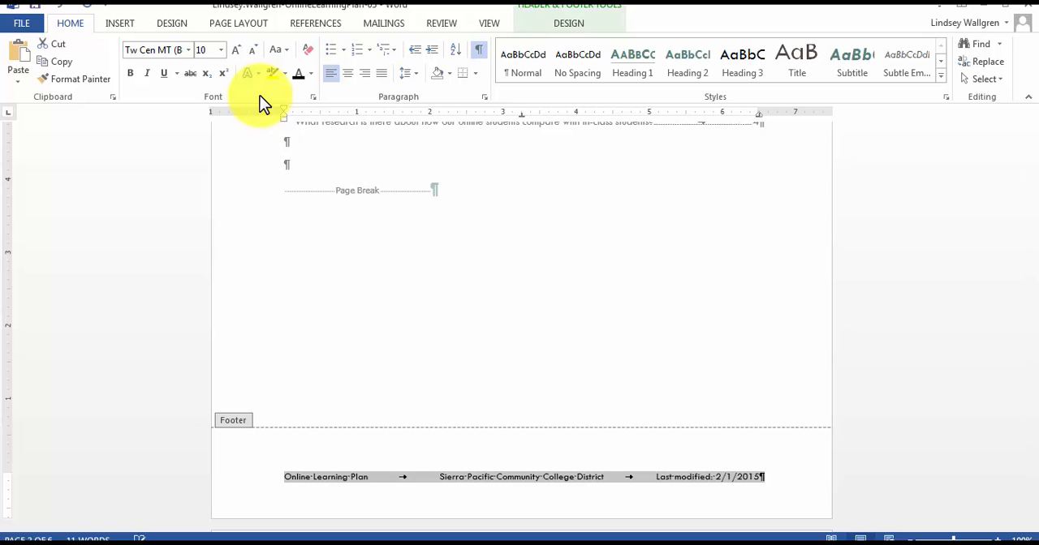
scroll(260, 97, "down", 8)
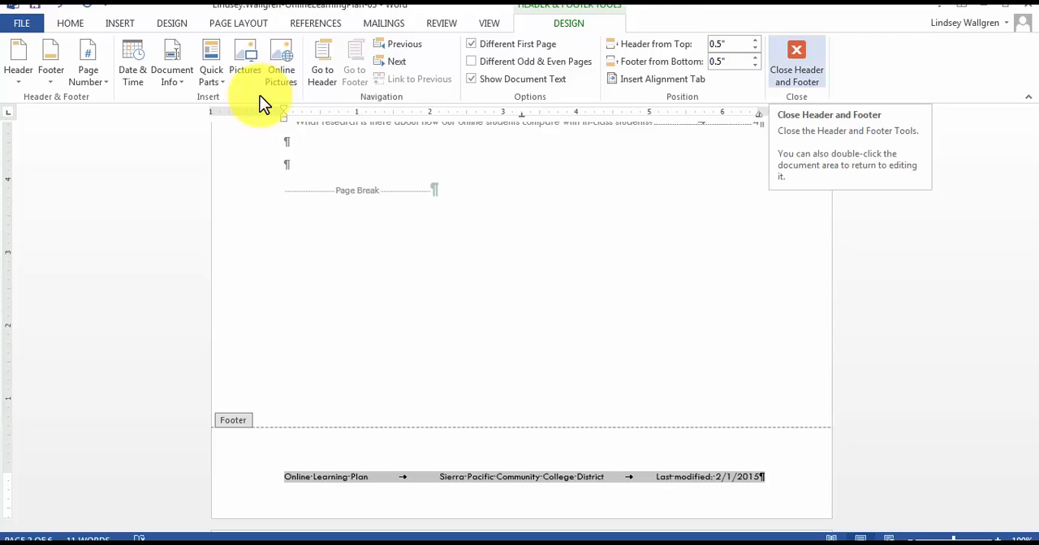
key("Escape")
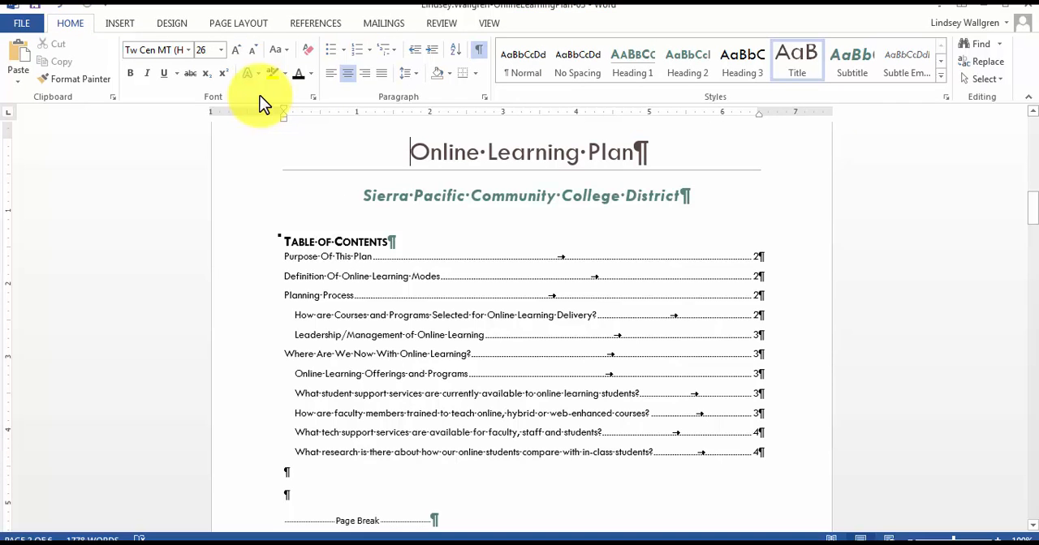
Insert a page break before the heading "How are Courses and Programs Selected for Online Learning Delivery?".
scroll(259, 97, "up", 3)
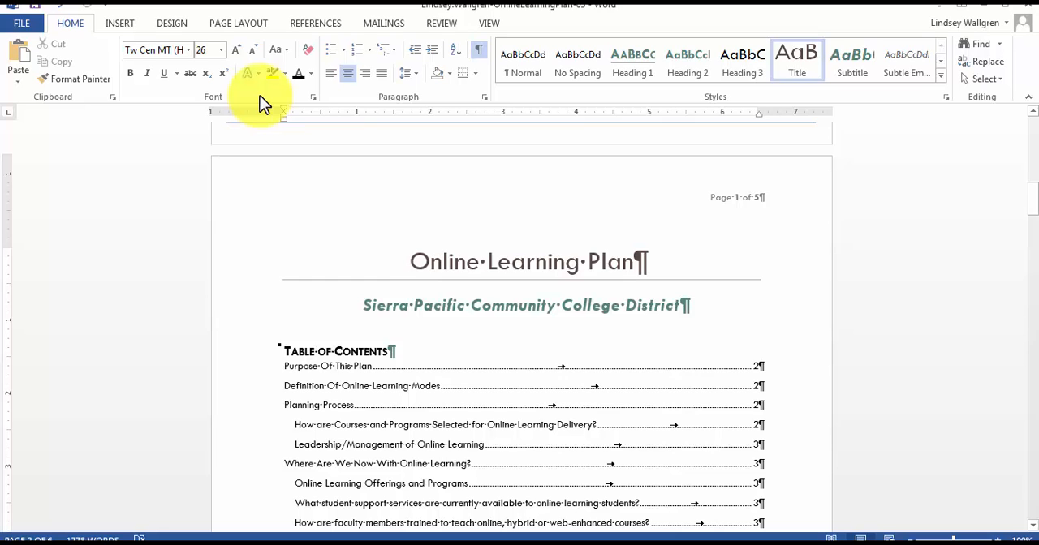
scroll(260, 97, "down", 14)
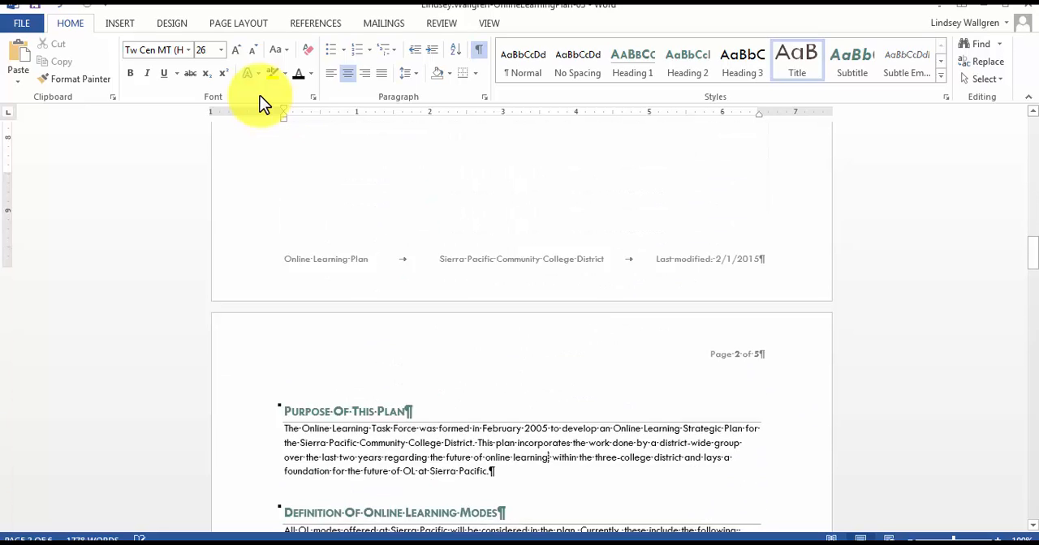
scroll(260, 97, "down", 5)
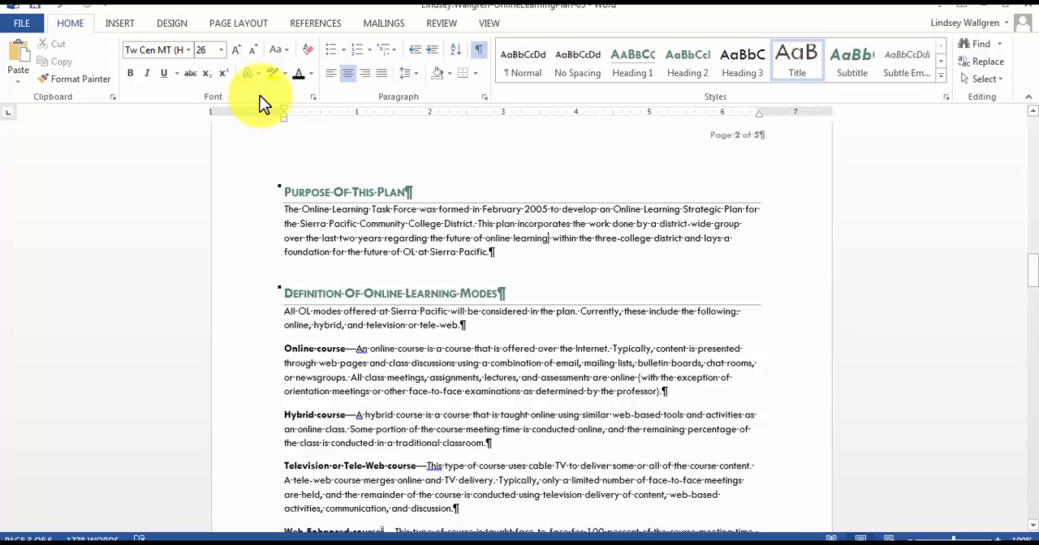
scroll(260, 96, "down", 4)
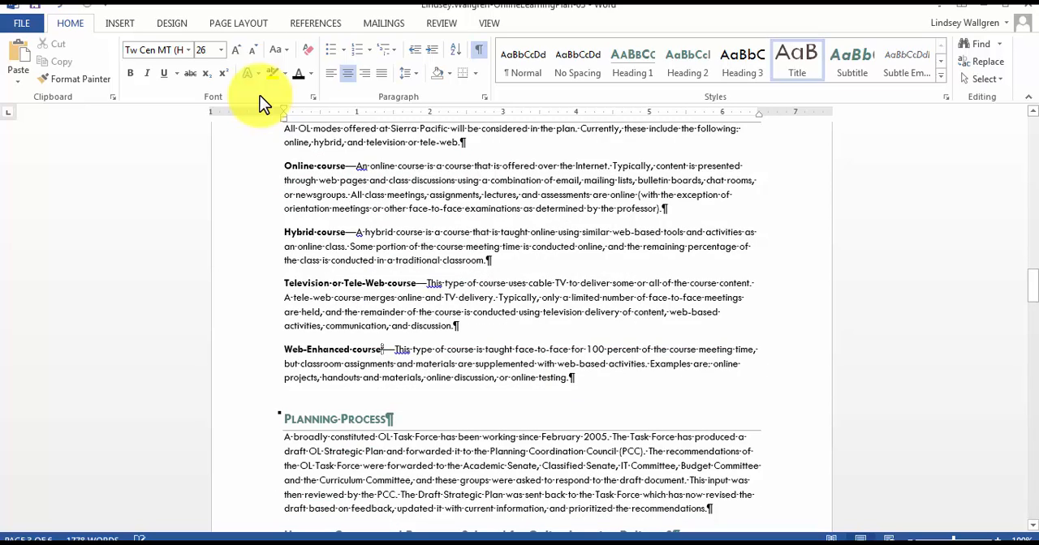
scroll(260, 103, "down", 4)
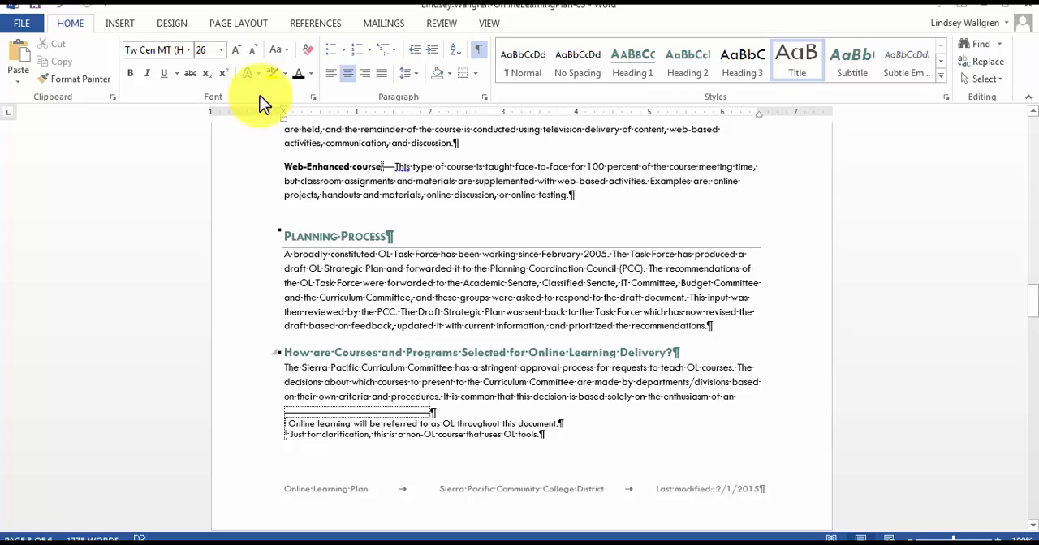
left_click(284, 353)
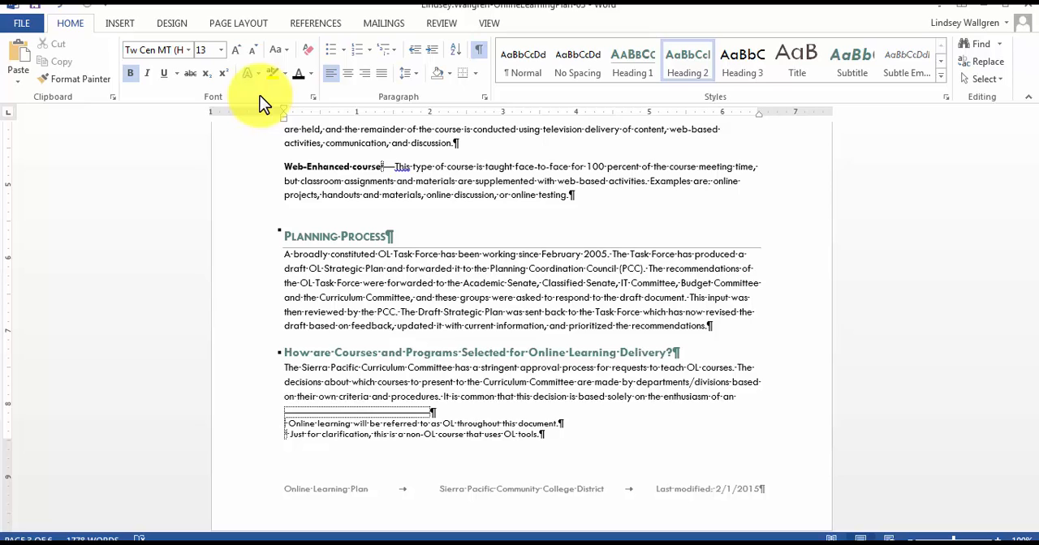
key("ctrl+Return")
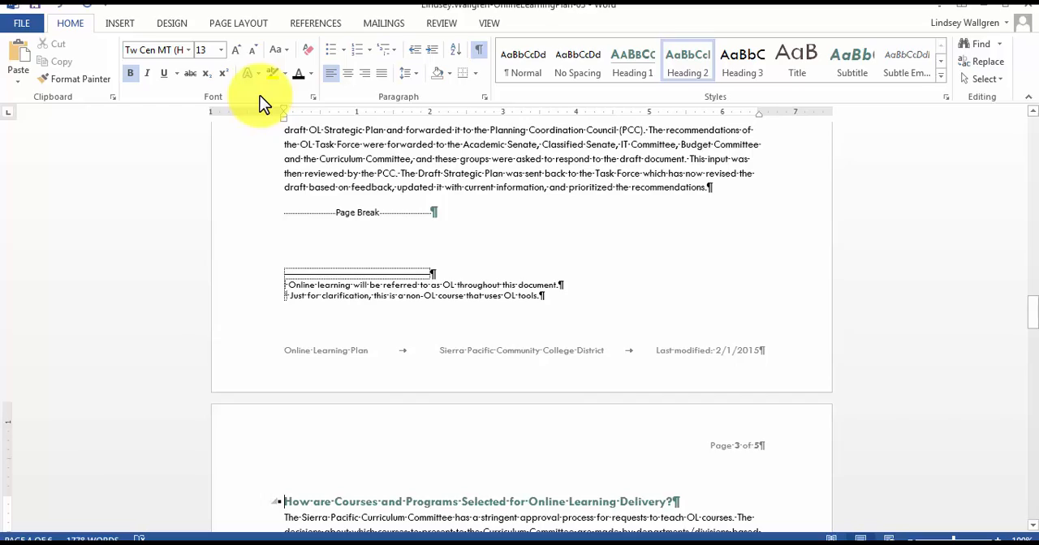
Scroll back up to review the table of contents on the first page.
scroll(259, 104, "up", 7)
scroll(260, 104, "up", 15)
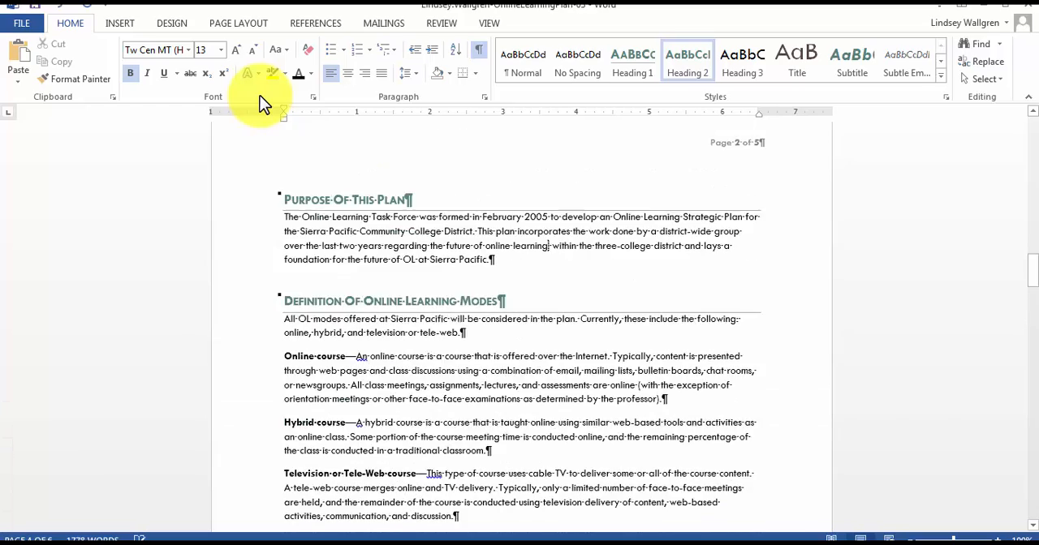
scroll(260, 103, "up", 6)
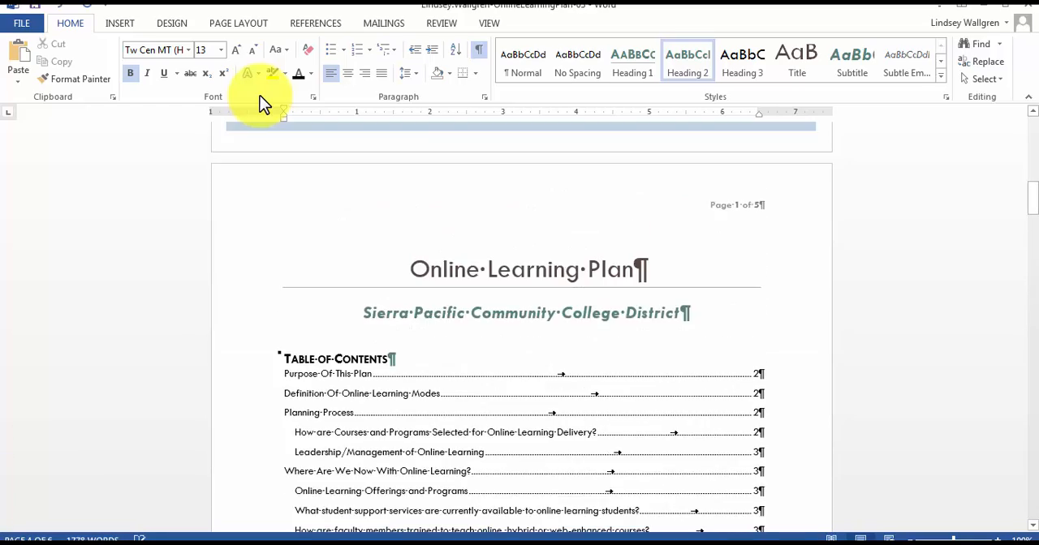
scroll(260, 104, "down", 6)
scroll(260, 104, "up", 1)
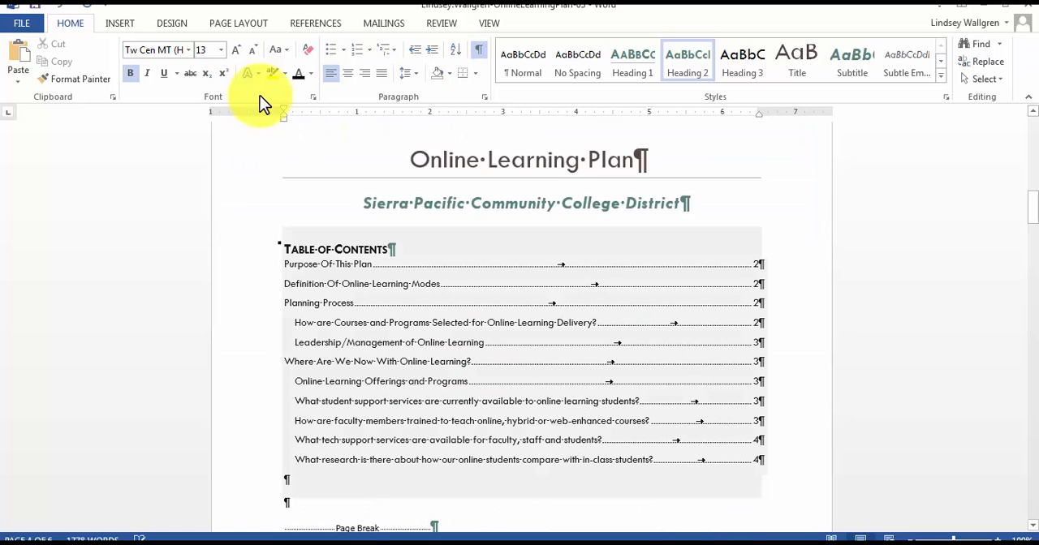
Update the entire table of contents, not just its page numbers.
left_click(305, 250)
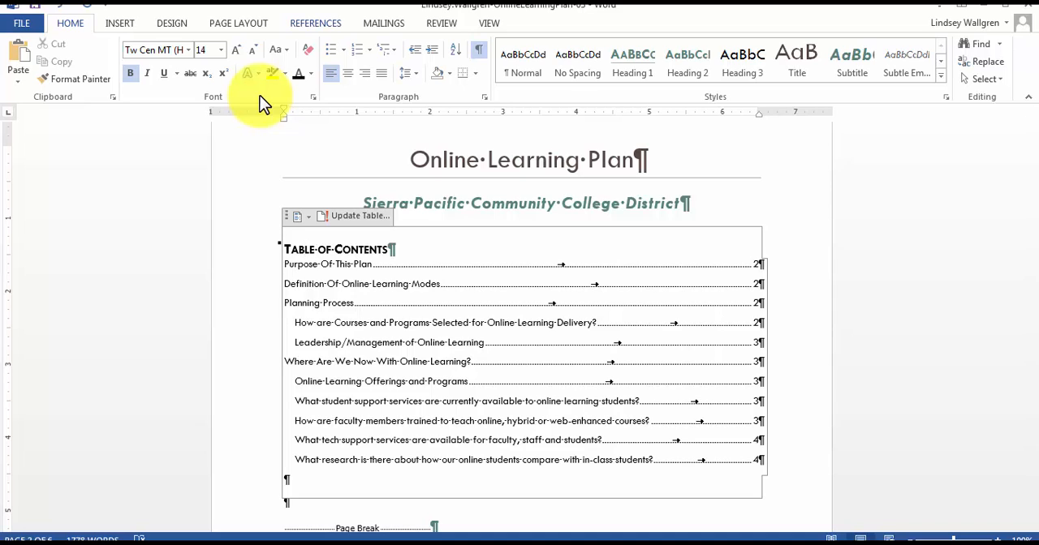
left_click(315, 23)
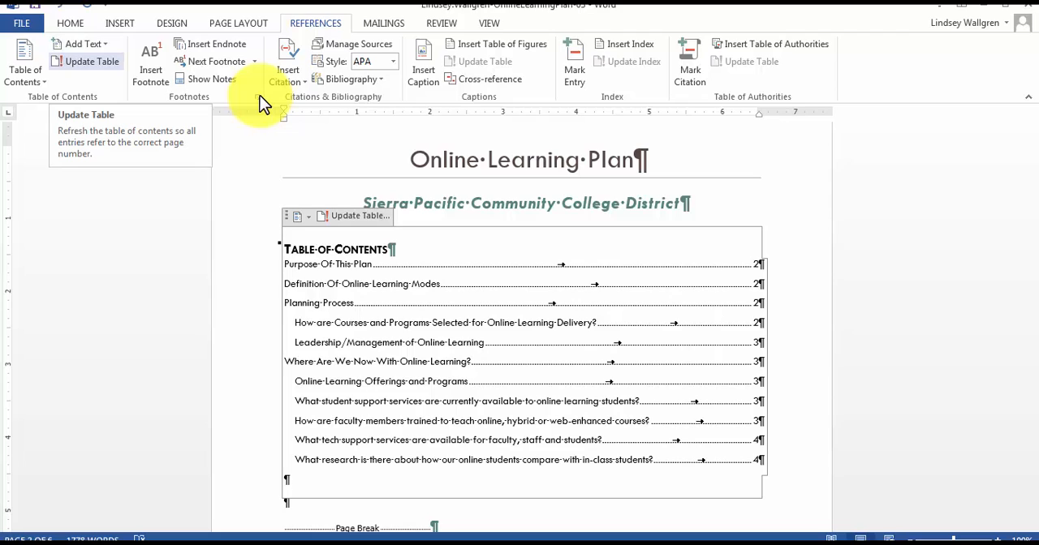
left_click(87, 61)
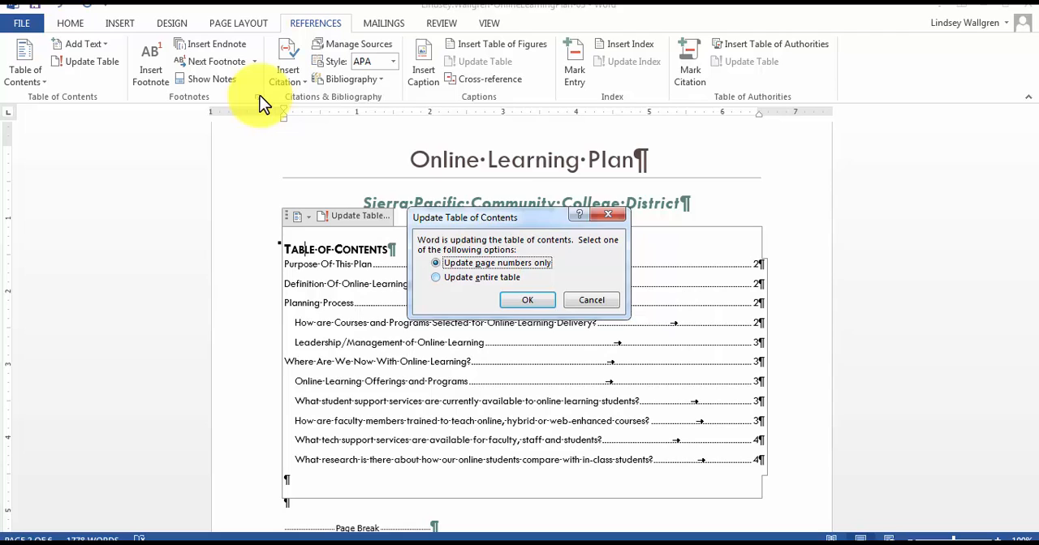
key("Down")
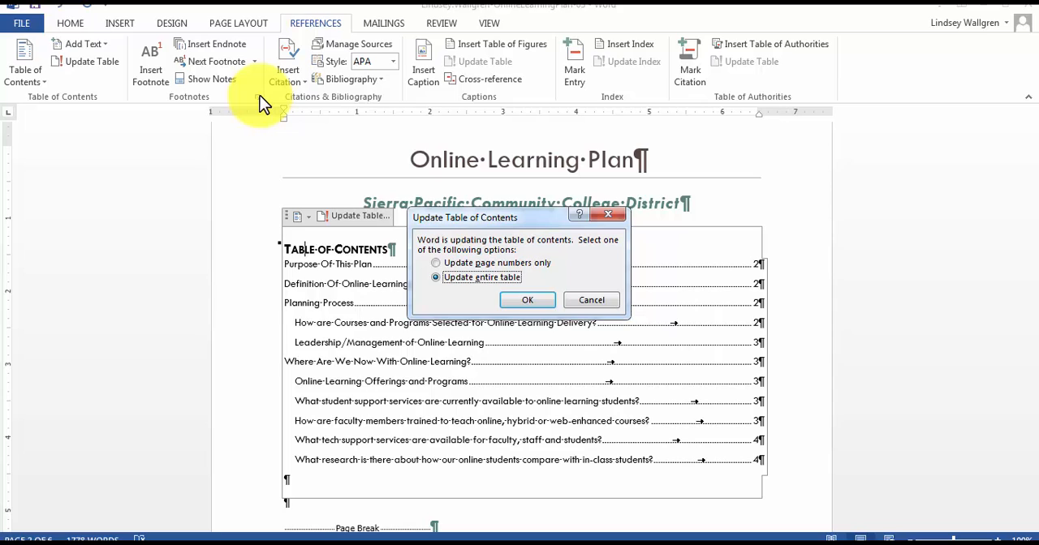
key("Return")
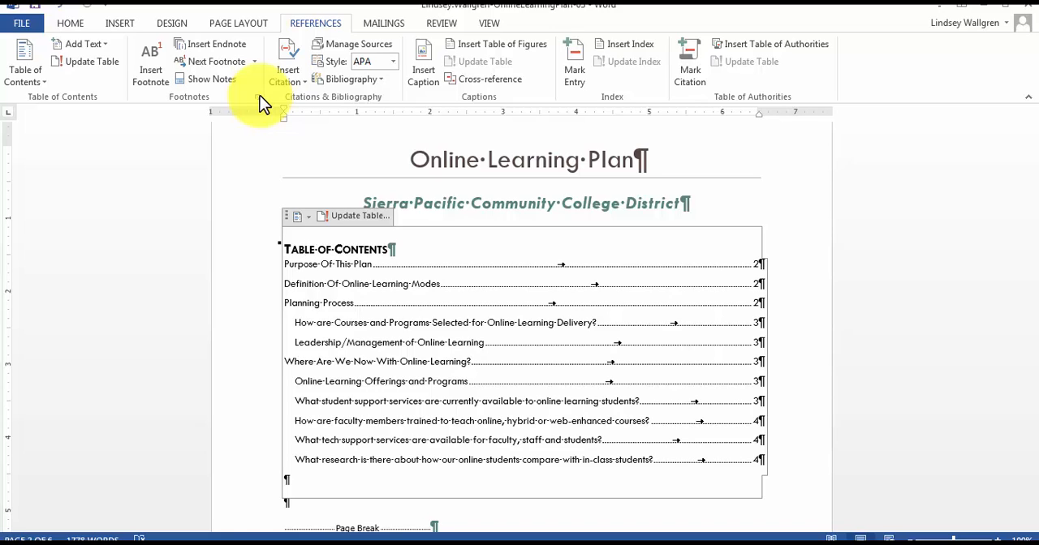
Switch to the SIMnet assignment page in the browser and maximize its window.
scroll(260, 95, "down", 1)
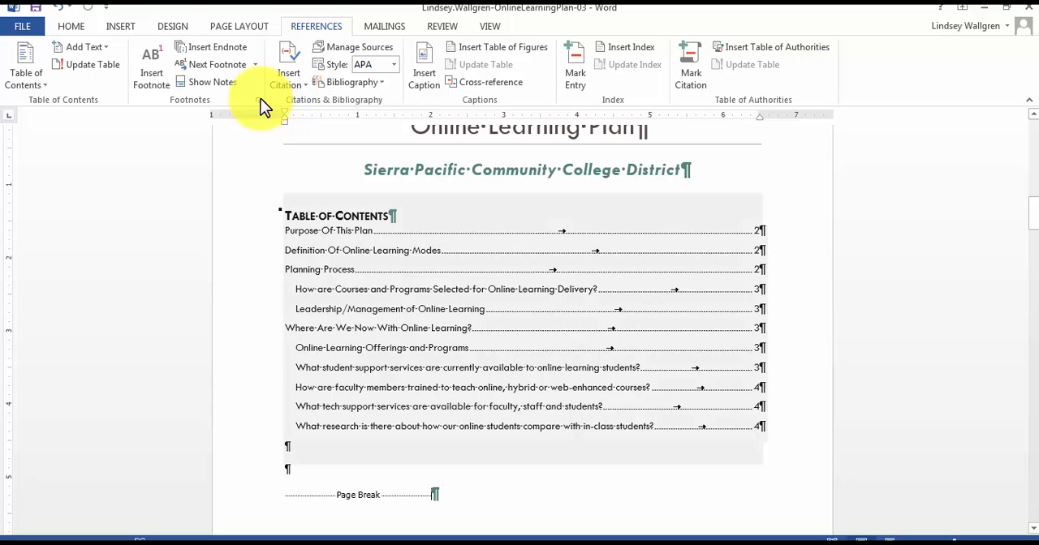
mouse_move(540, 543)
left_click(539, 487)
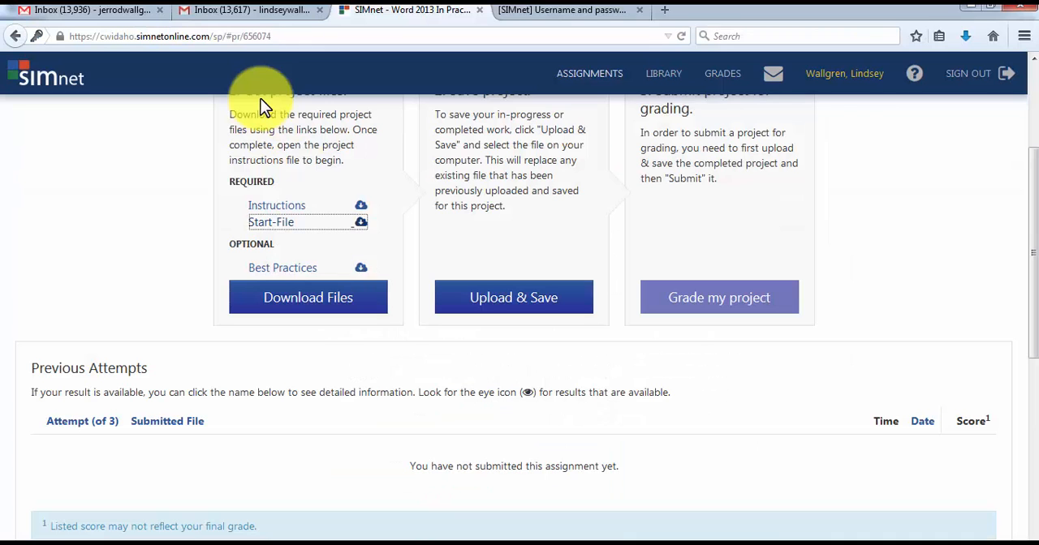
left_click_drag(730, 7, 727, 22)
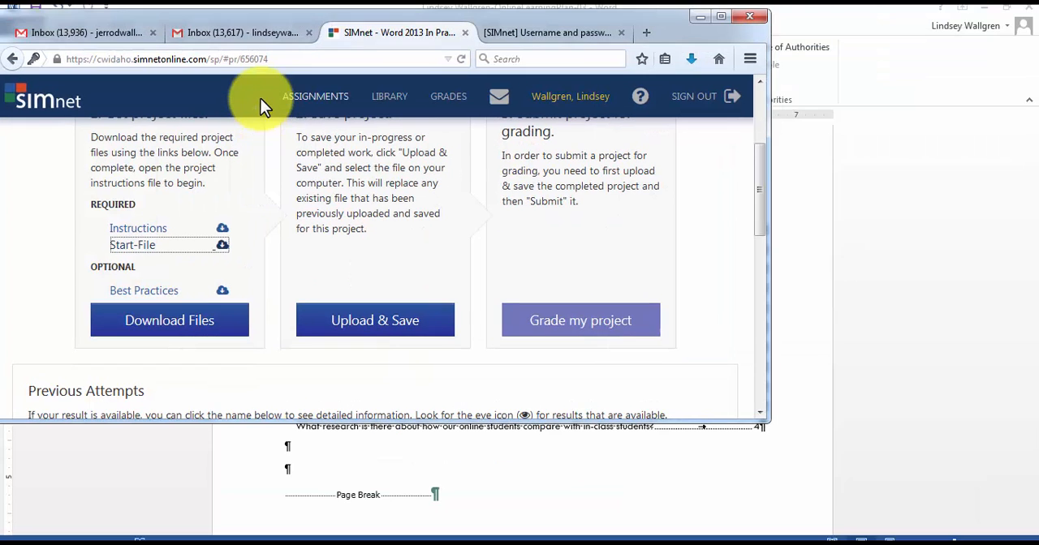
left_click_drag(568, 16, 583, 15)
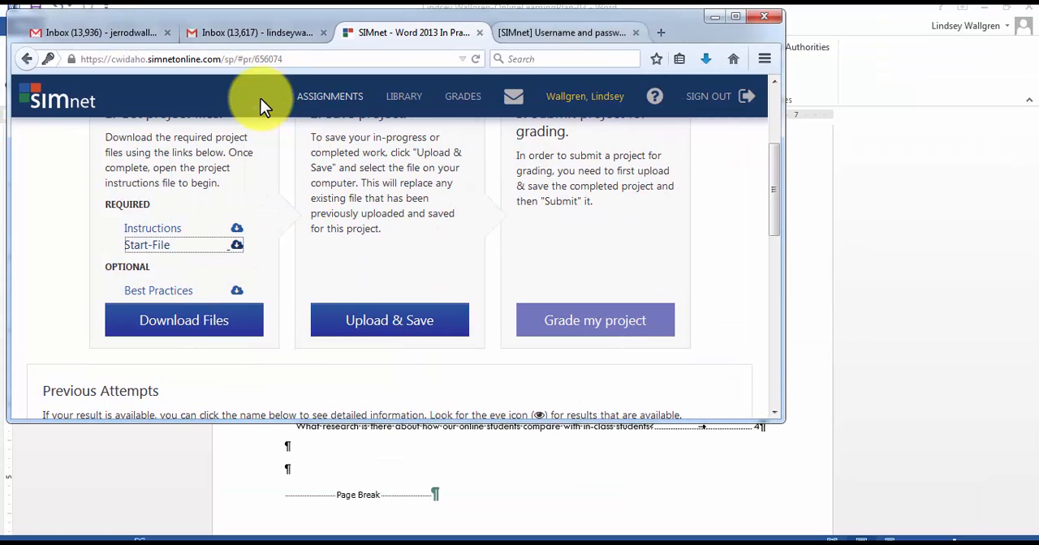
left_click(736, 16)
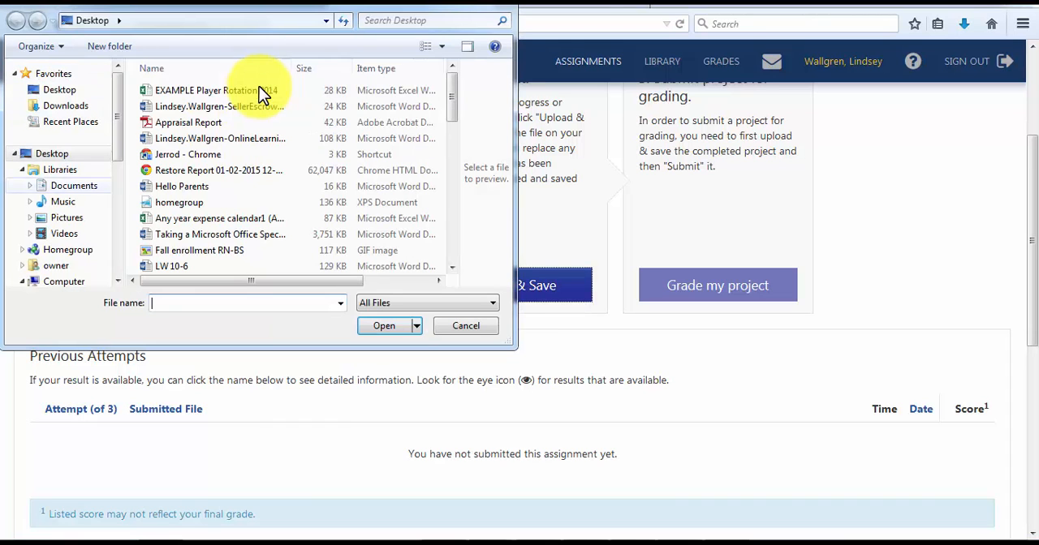
Upload the Online Learning Plan document from the SP15 Teaching folder in Documents and submit it for grading.
left_click(74, 186)
double_click(189, 132)
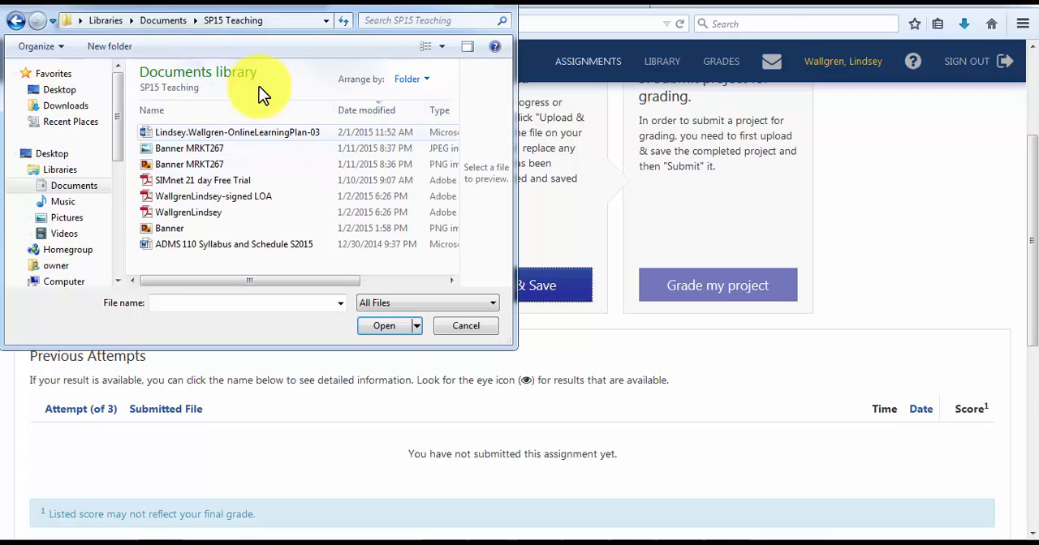
left_click(237, 132)
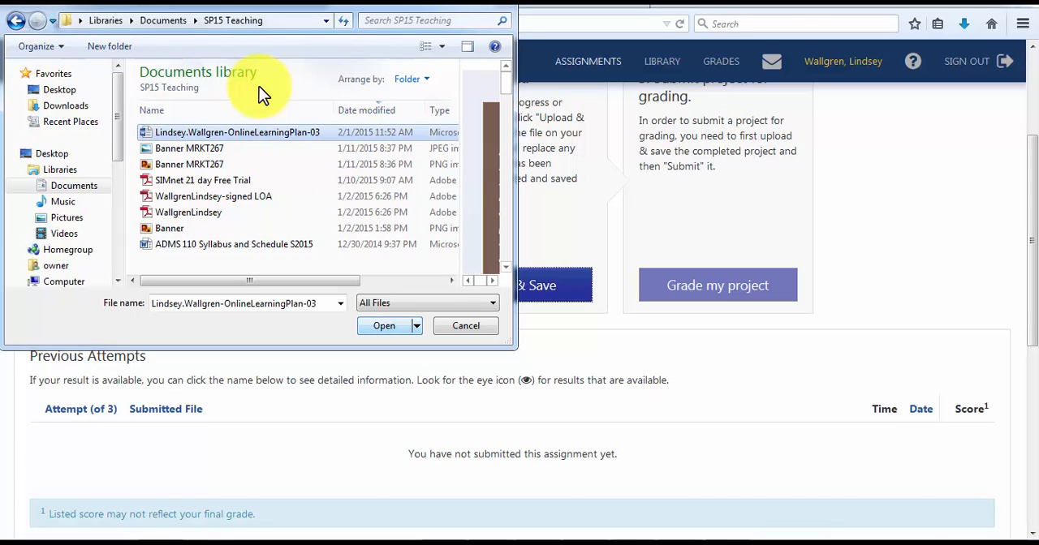
key("Return")
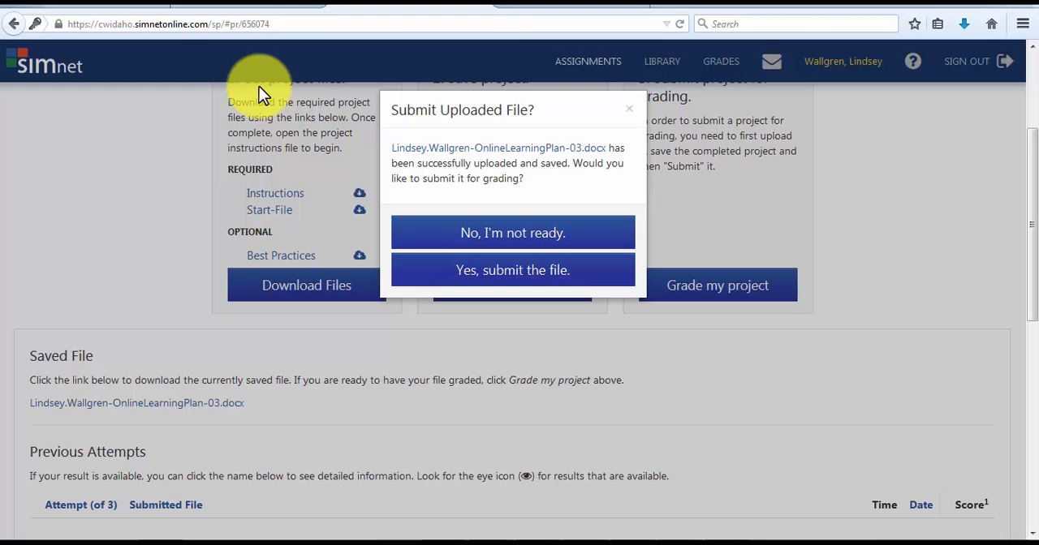
key("Return")
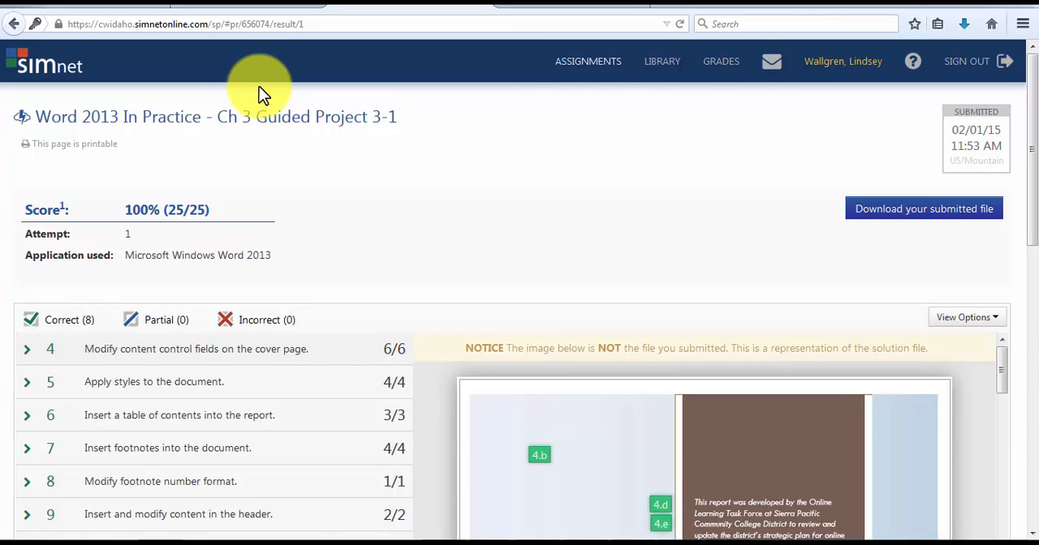
Review the graded results, expanding the style and table of contents items to read their details.
scroll(261, 93, "down", 5)
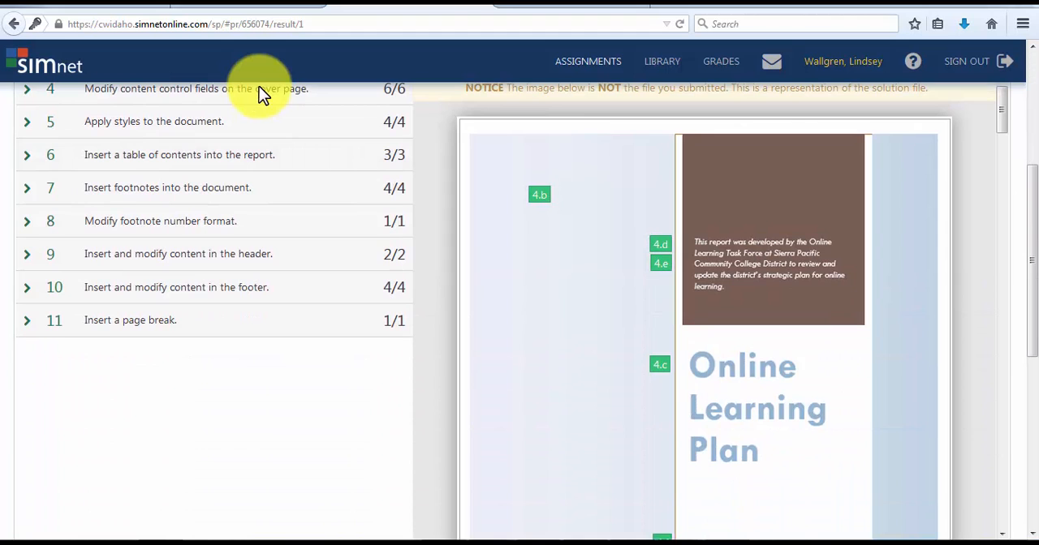
scroll(261, 93, "up", 3)
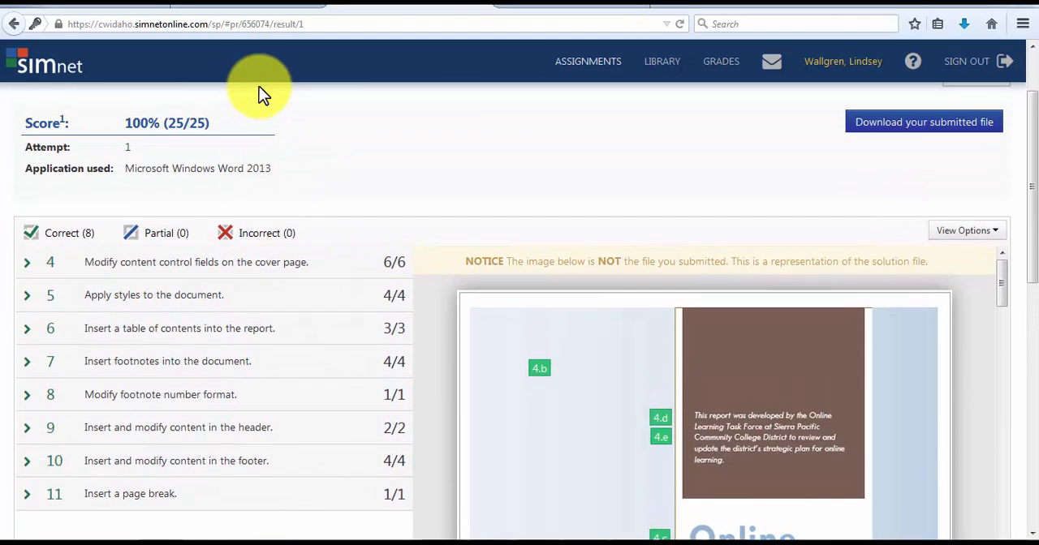
key("Return")
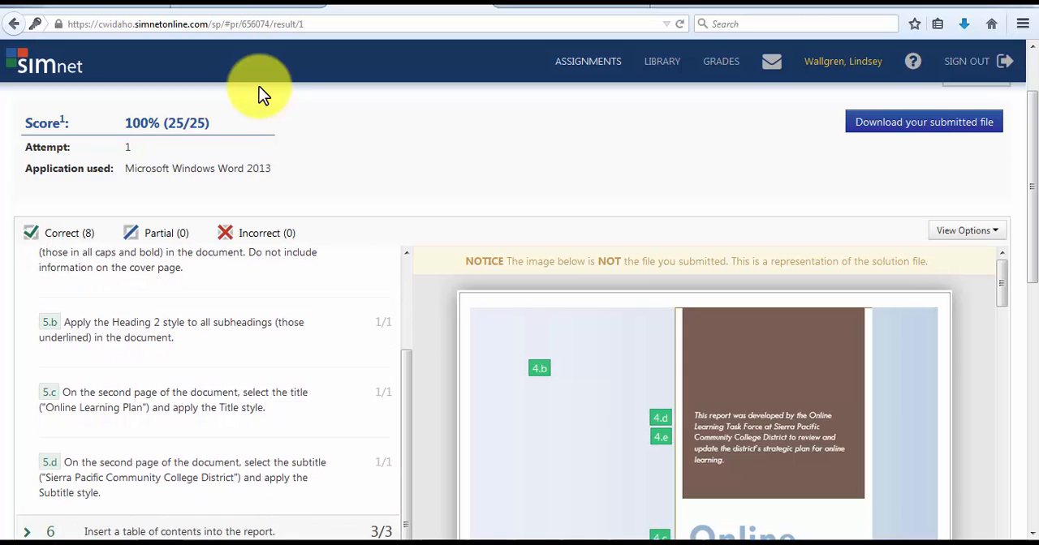
key("Tab")
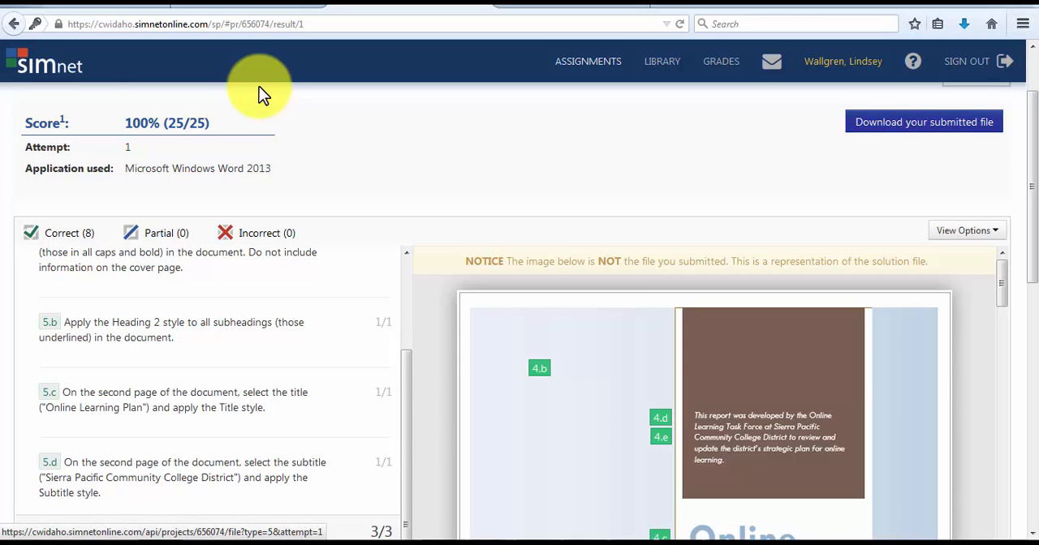
scroll(260, 93, "up", 2)
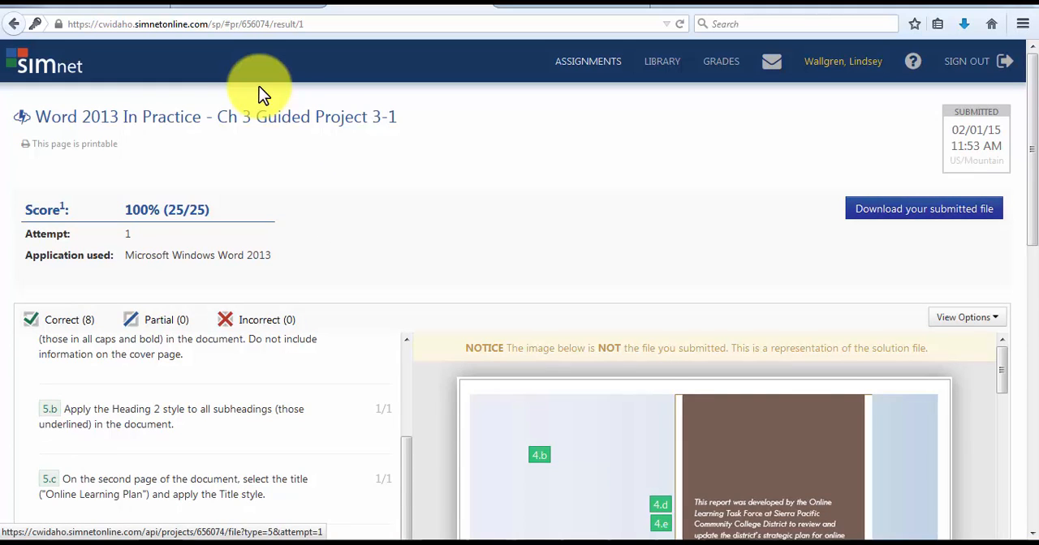
scroll(260, 94, "down", 8)
scroll(259, 93, "up", 3)
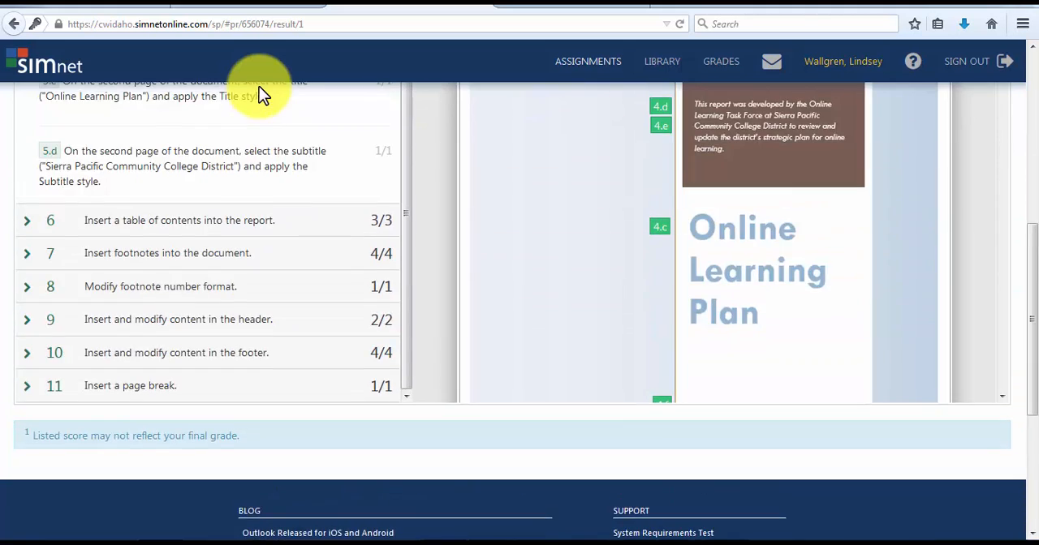
scroll(259, 93, "up", 5)
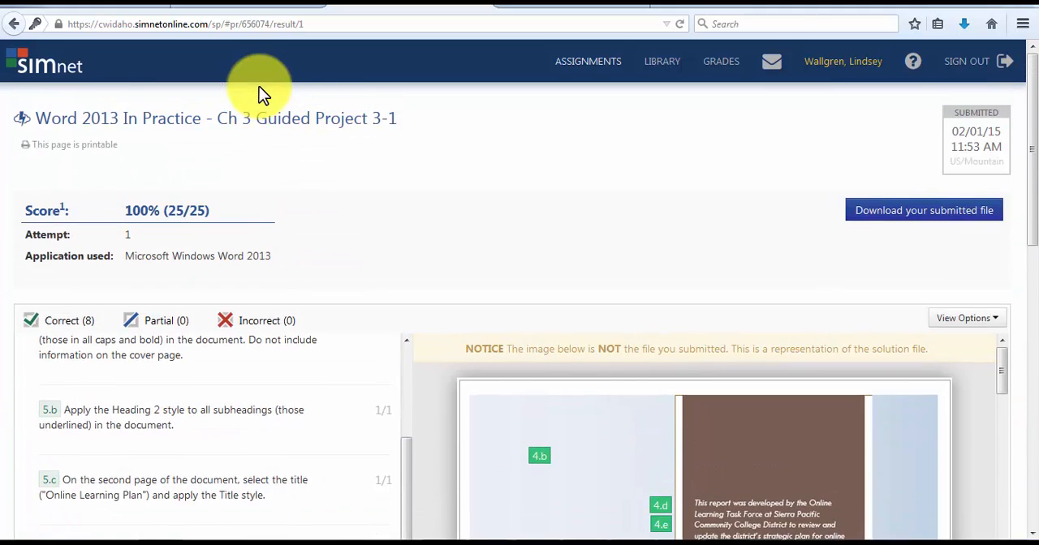
scroll(260, 93, "down", 2)
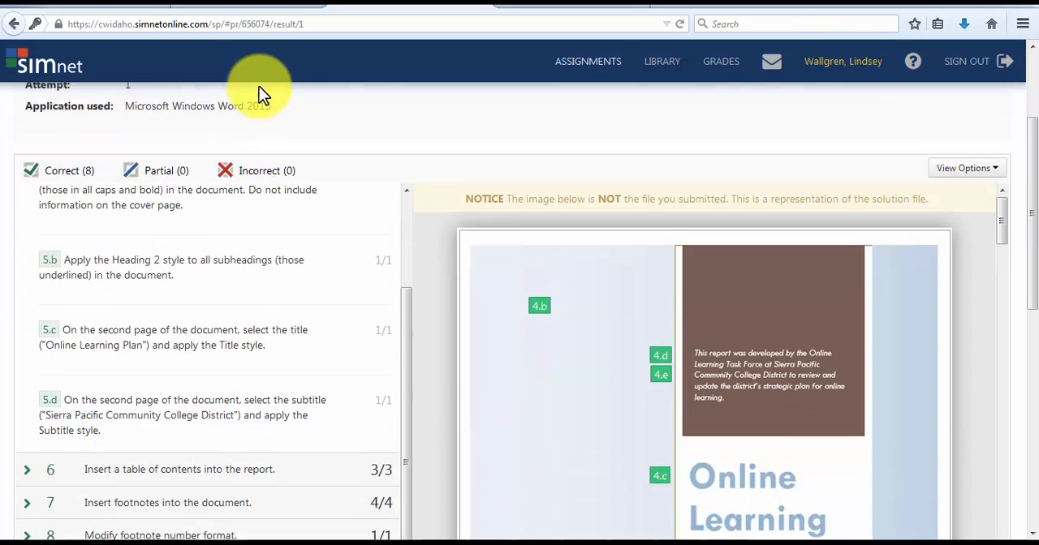
key("Return")
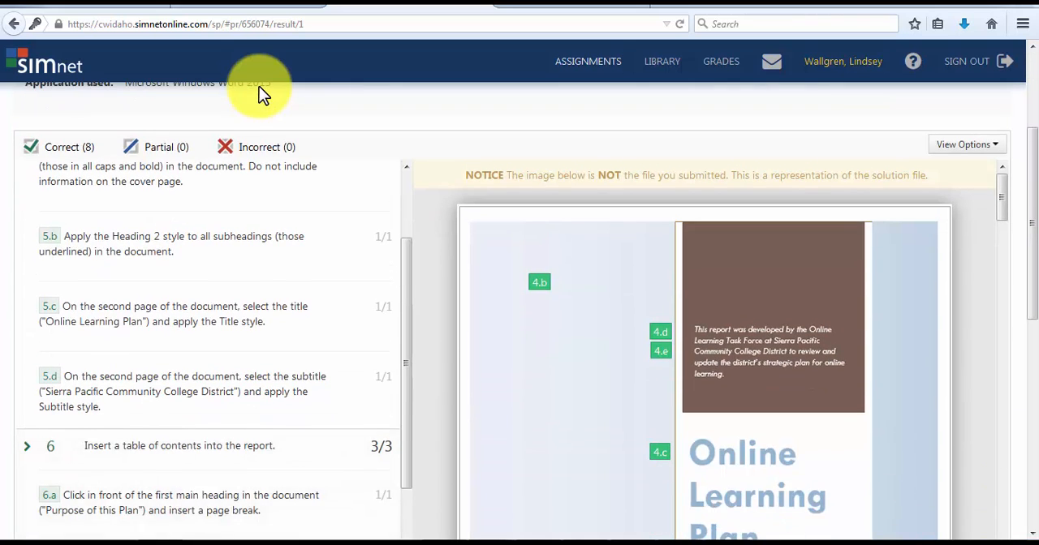
scroll(260, 93, "down", 3)
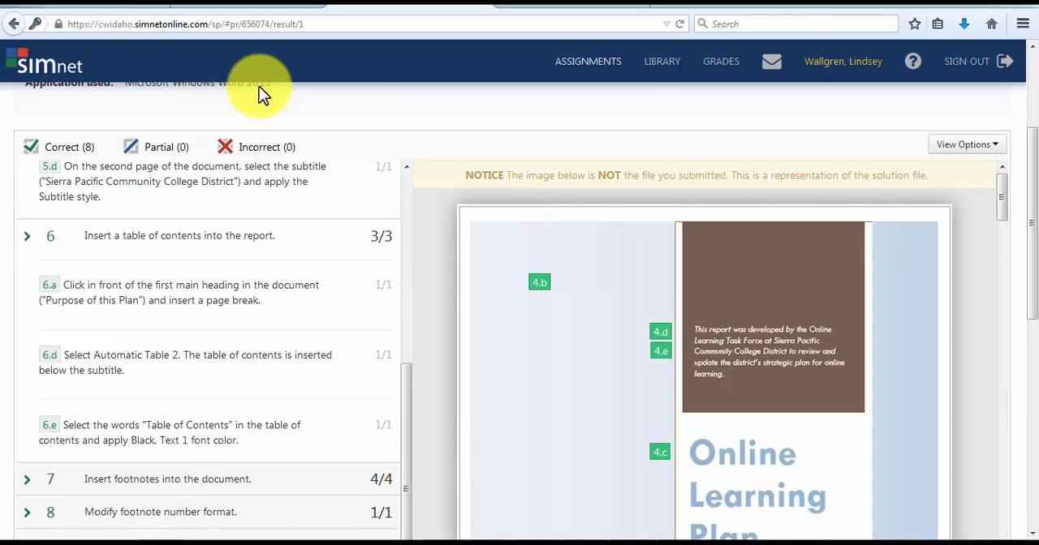
scroll(260, 93, "up", 3)
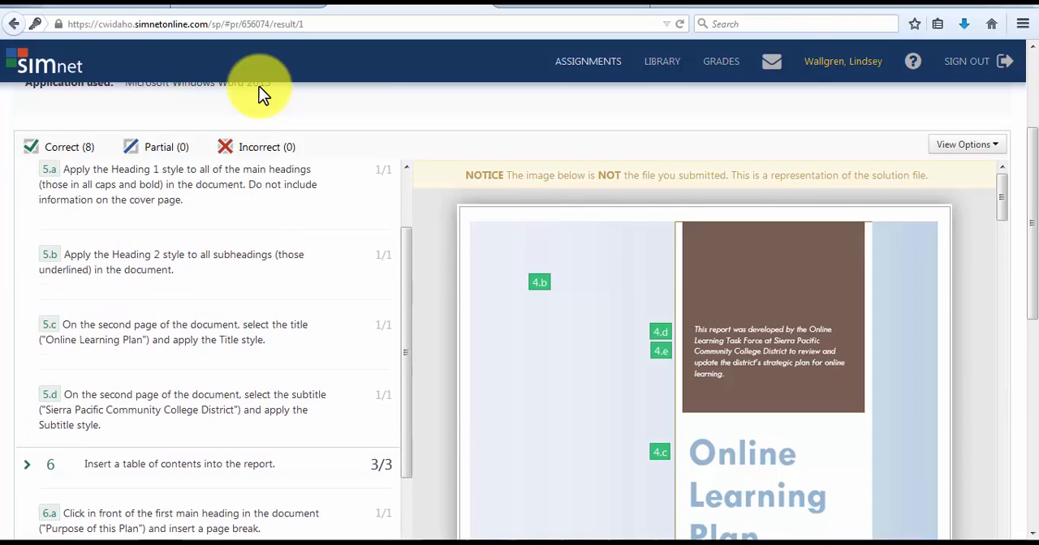